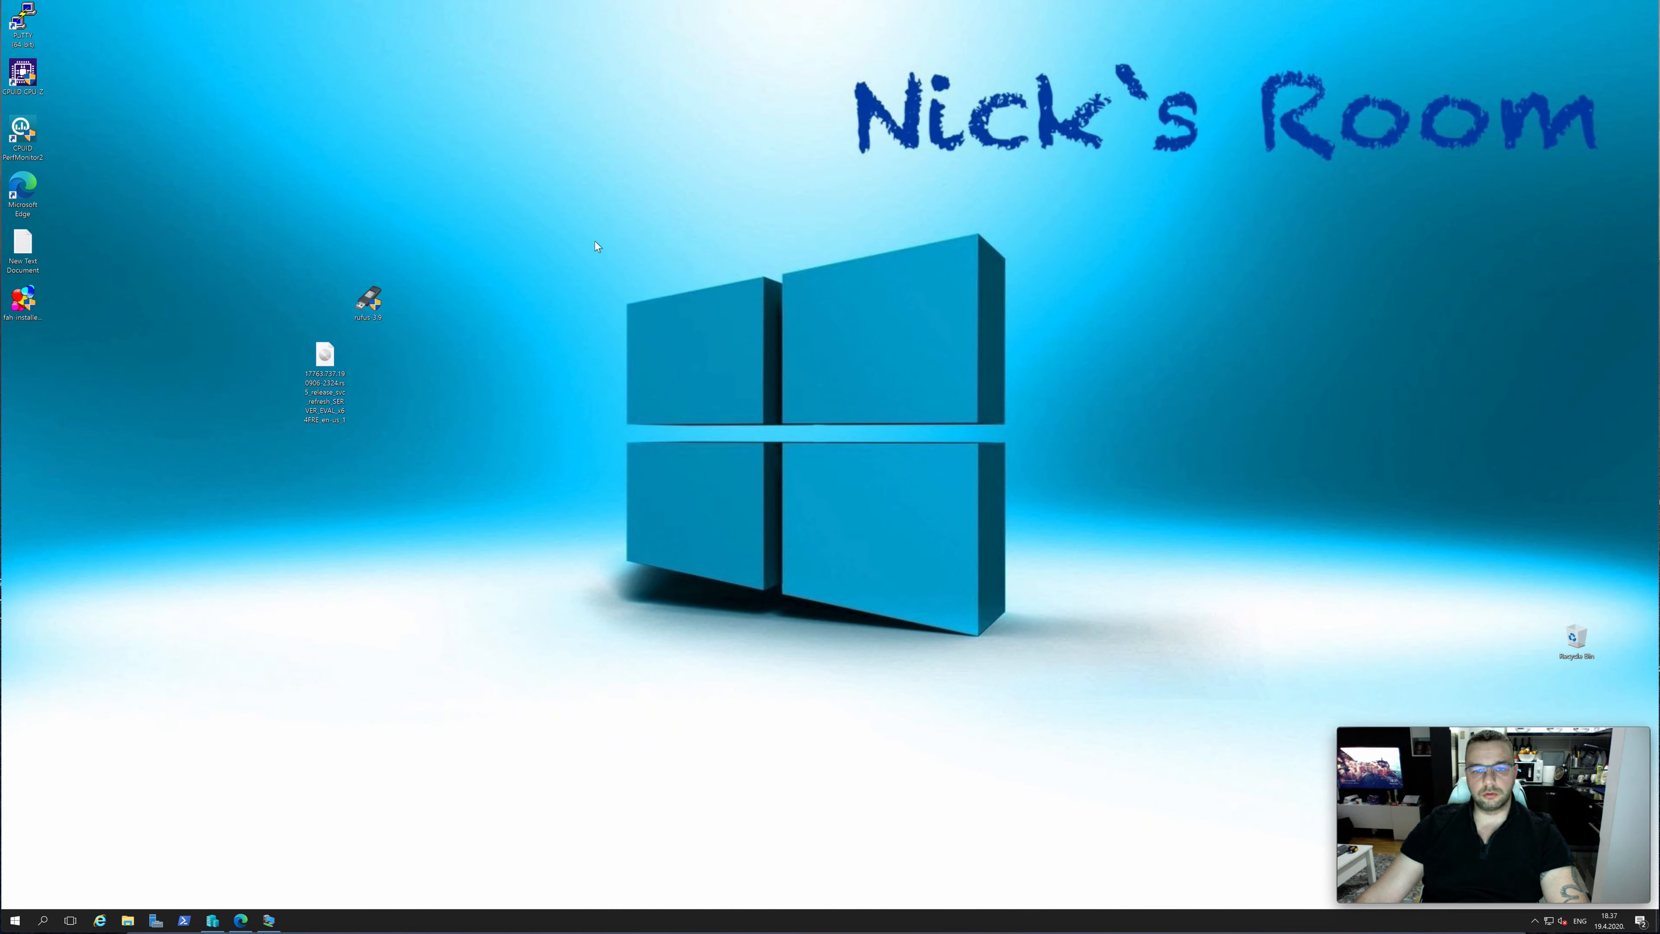
{"action": "left_click_drag", "start_coordinate": [594, 241], "coordinate": [1170, 289]}
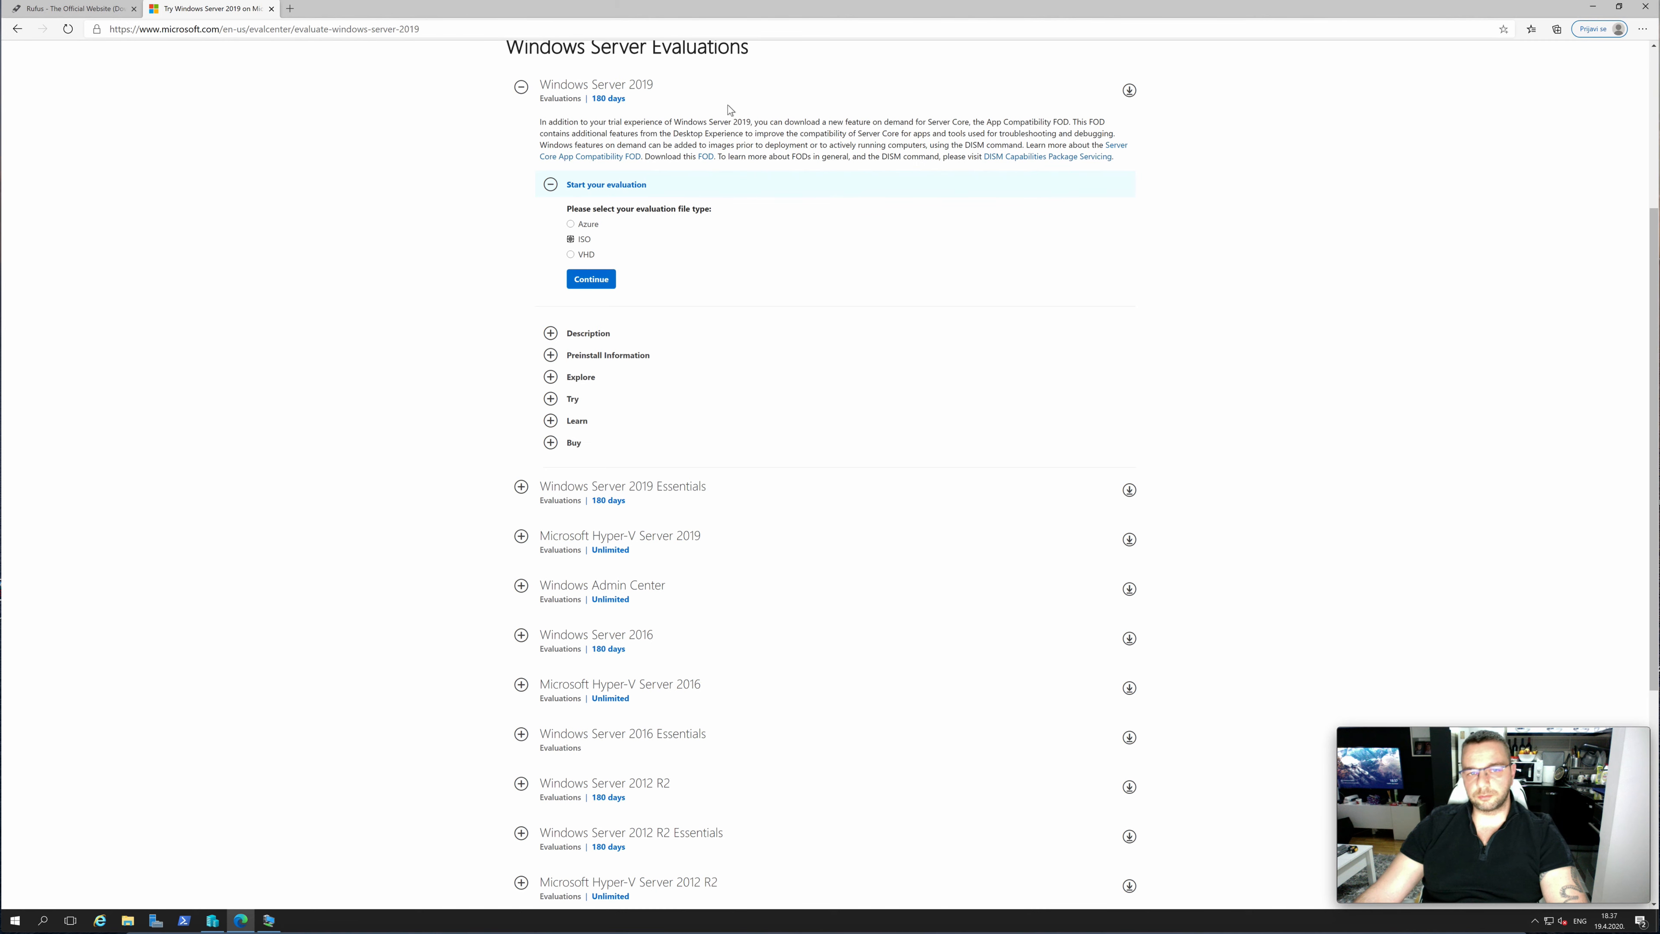
Choose the ISO file type for the Windows Server 2019 evaluation and continue to the registration form
{"action": "scroll", "coordinate": [631, 117], "scroll_direction": "up", "scroll_amount": 5}
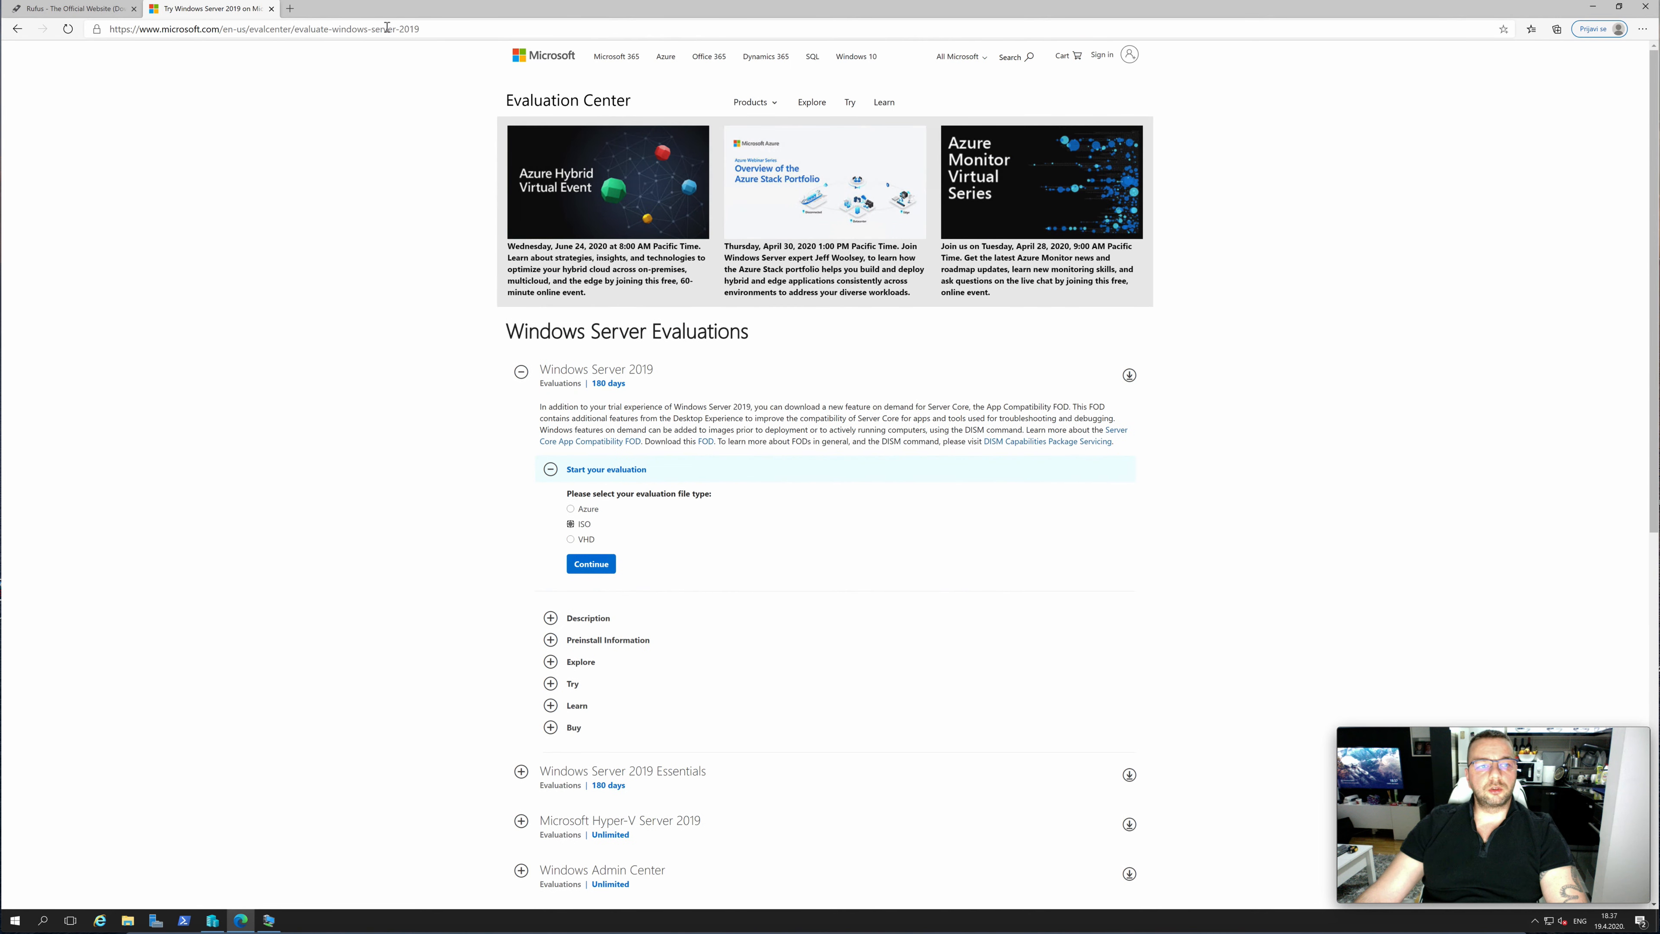
{"action": "left_click", "coordinate": [442, 31]}
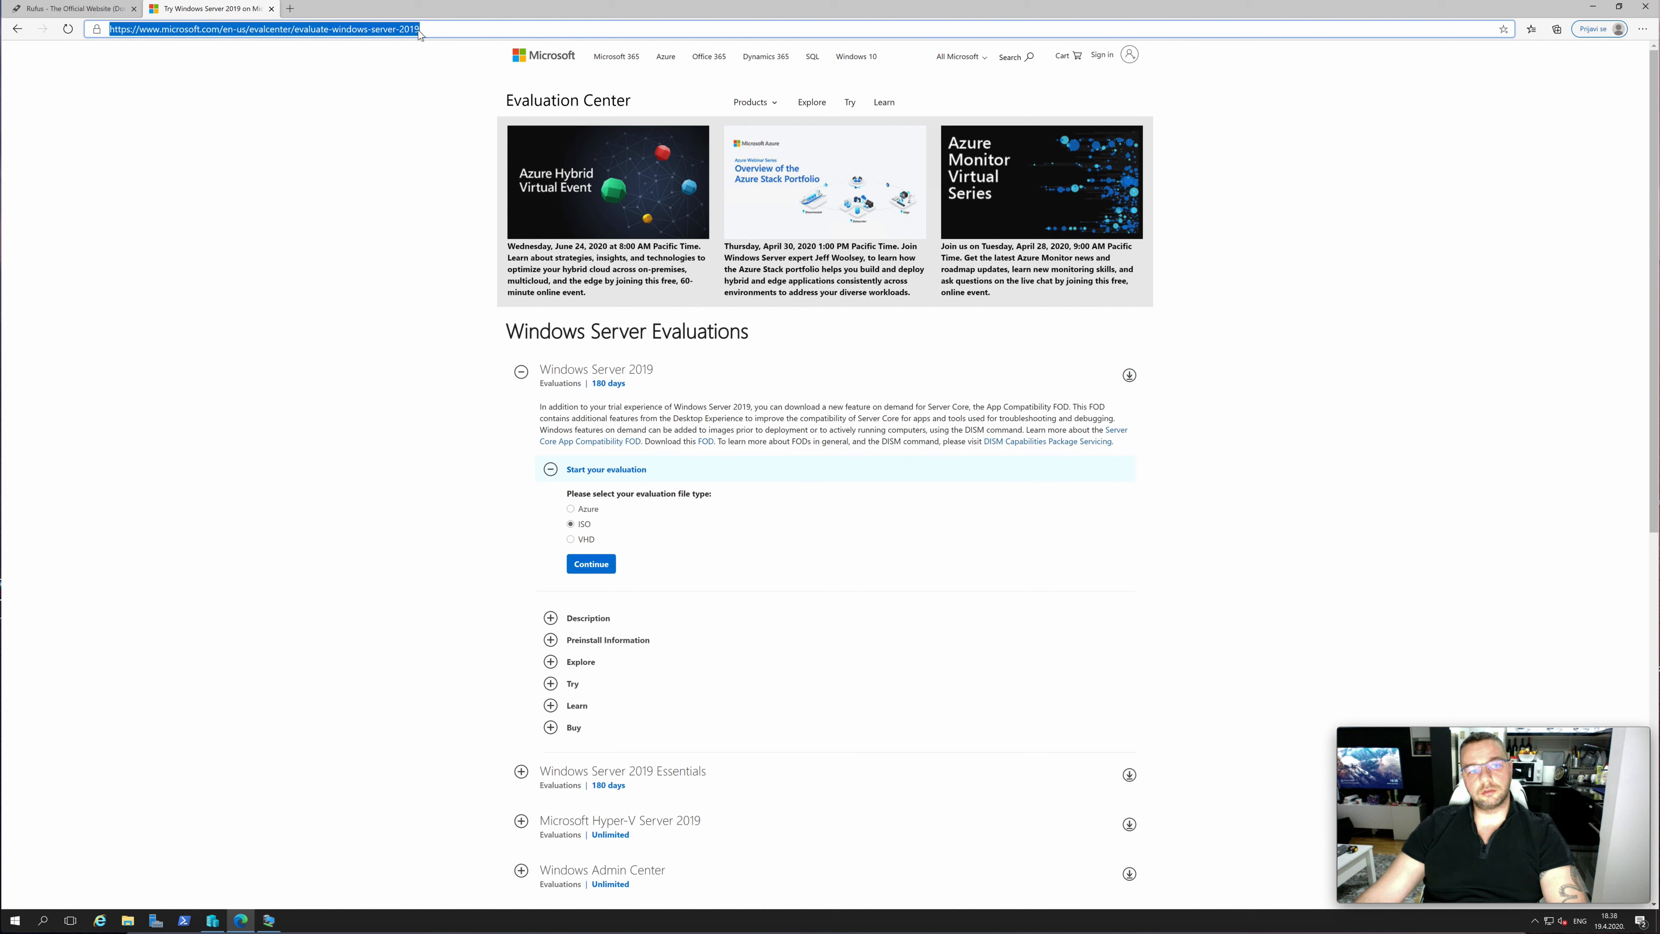
{"action": "left_click", "coordinate": [260, 265]}
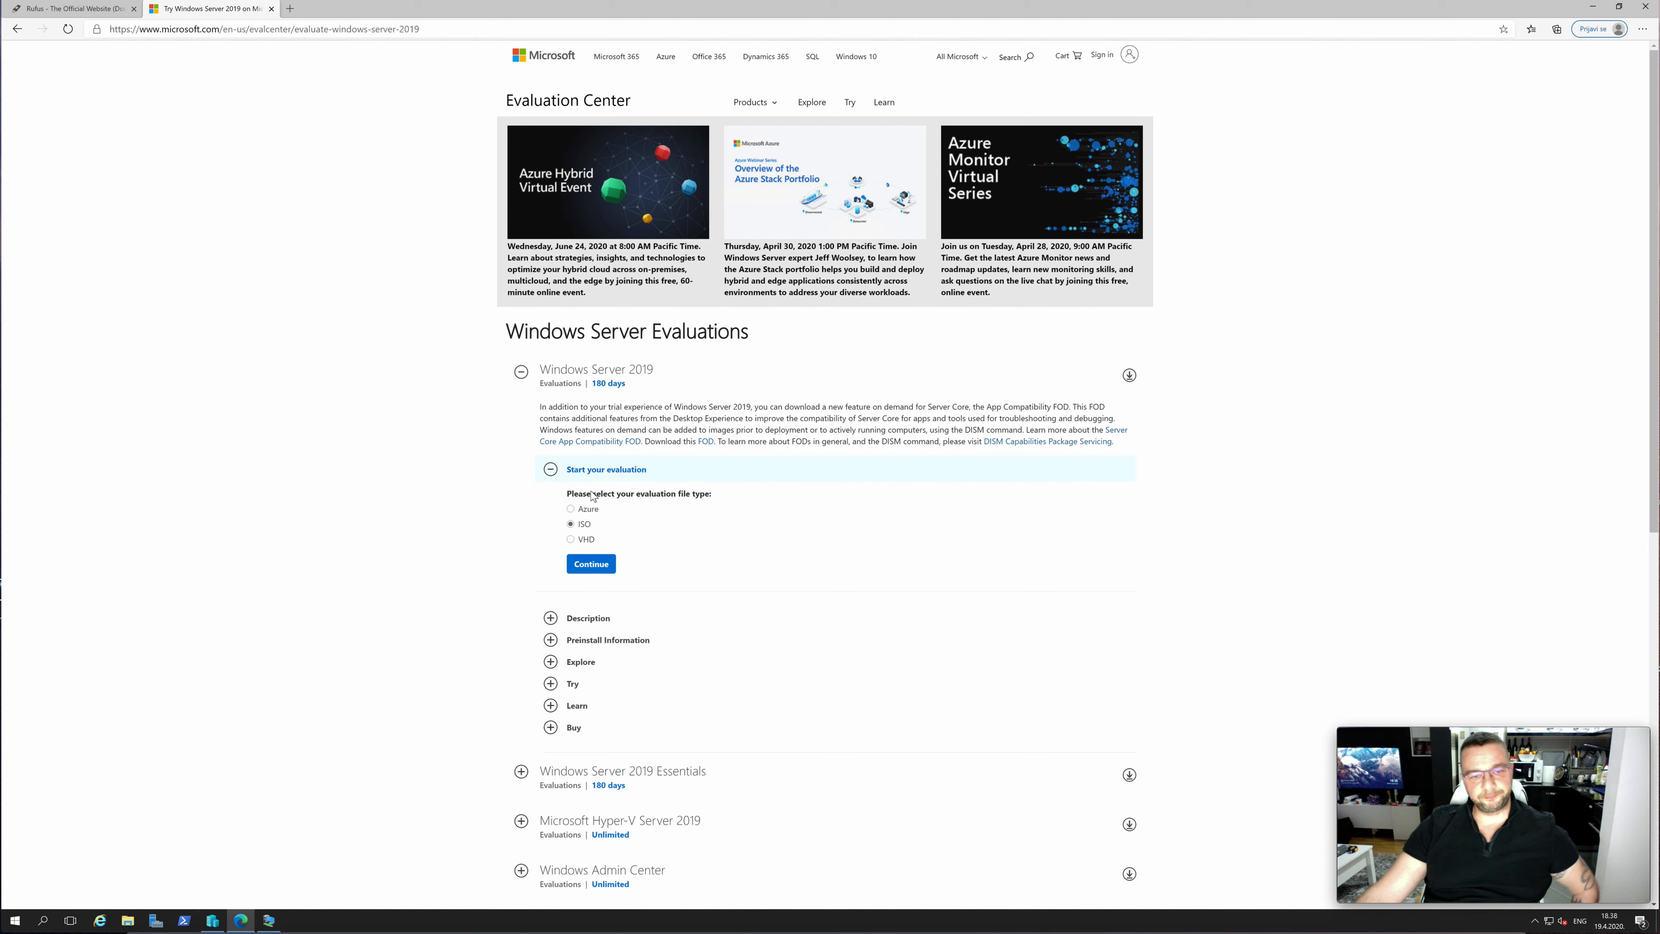
{"action": "left_click", "coordinate": [589, 527]}
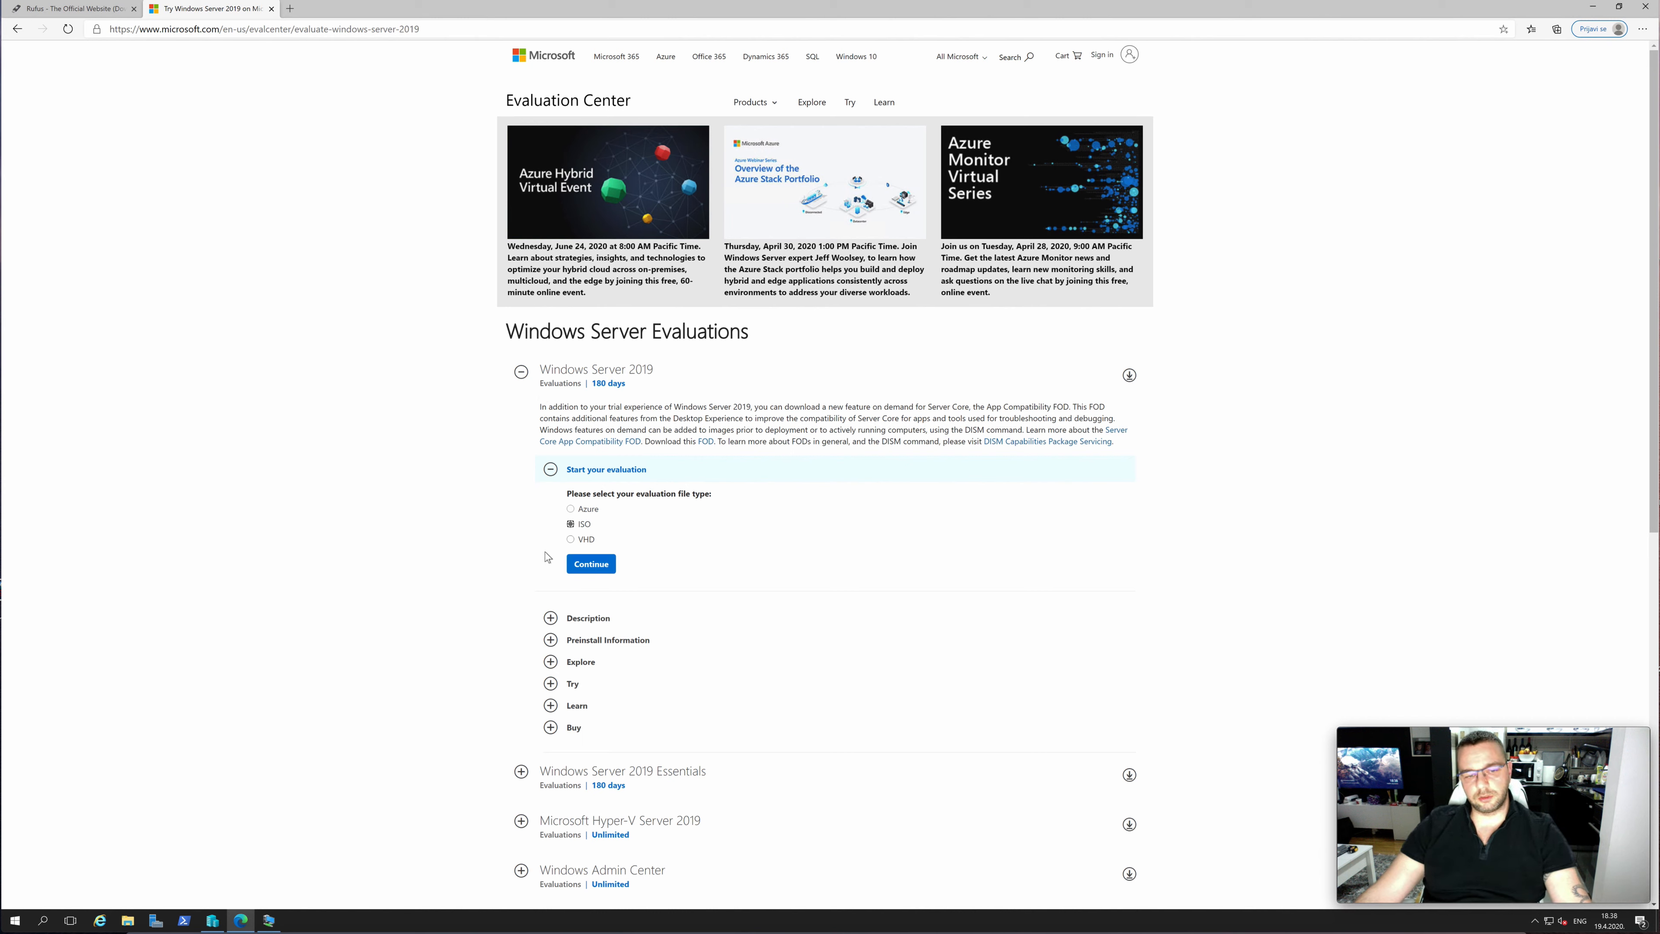
{"action": "left_click", "coordinate": [591, 564]}
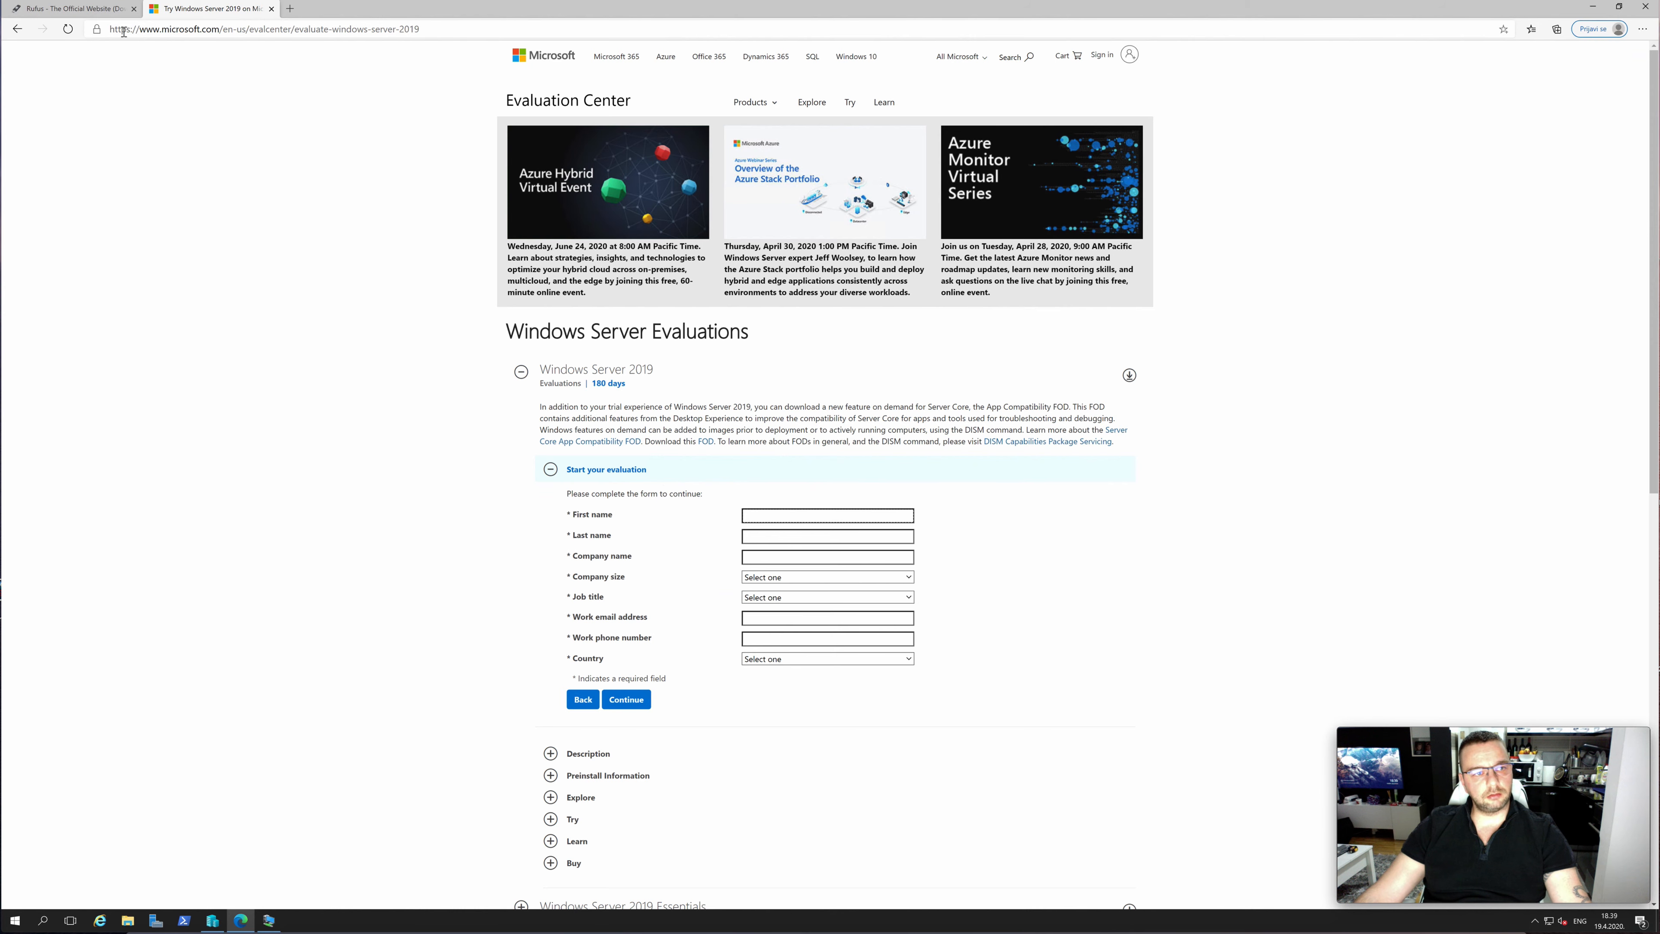
View the Rufus website at rufus.ie, including its address and the download section
{"action": "left_click", "coordinate": [99, 14]}
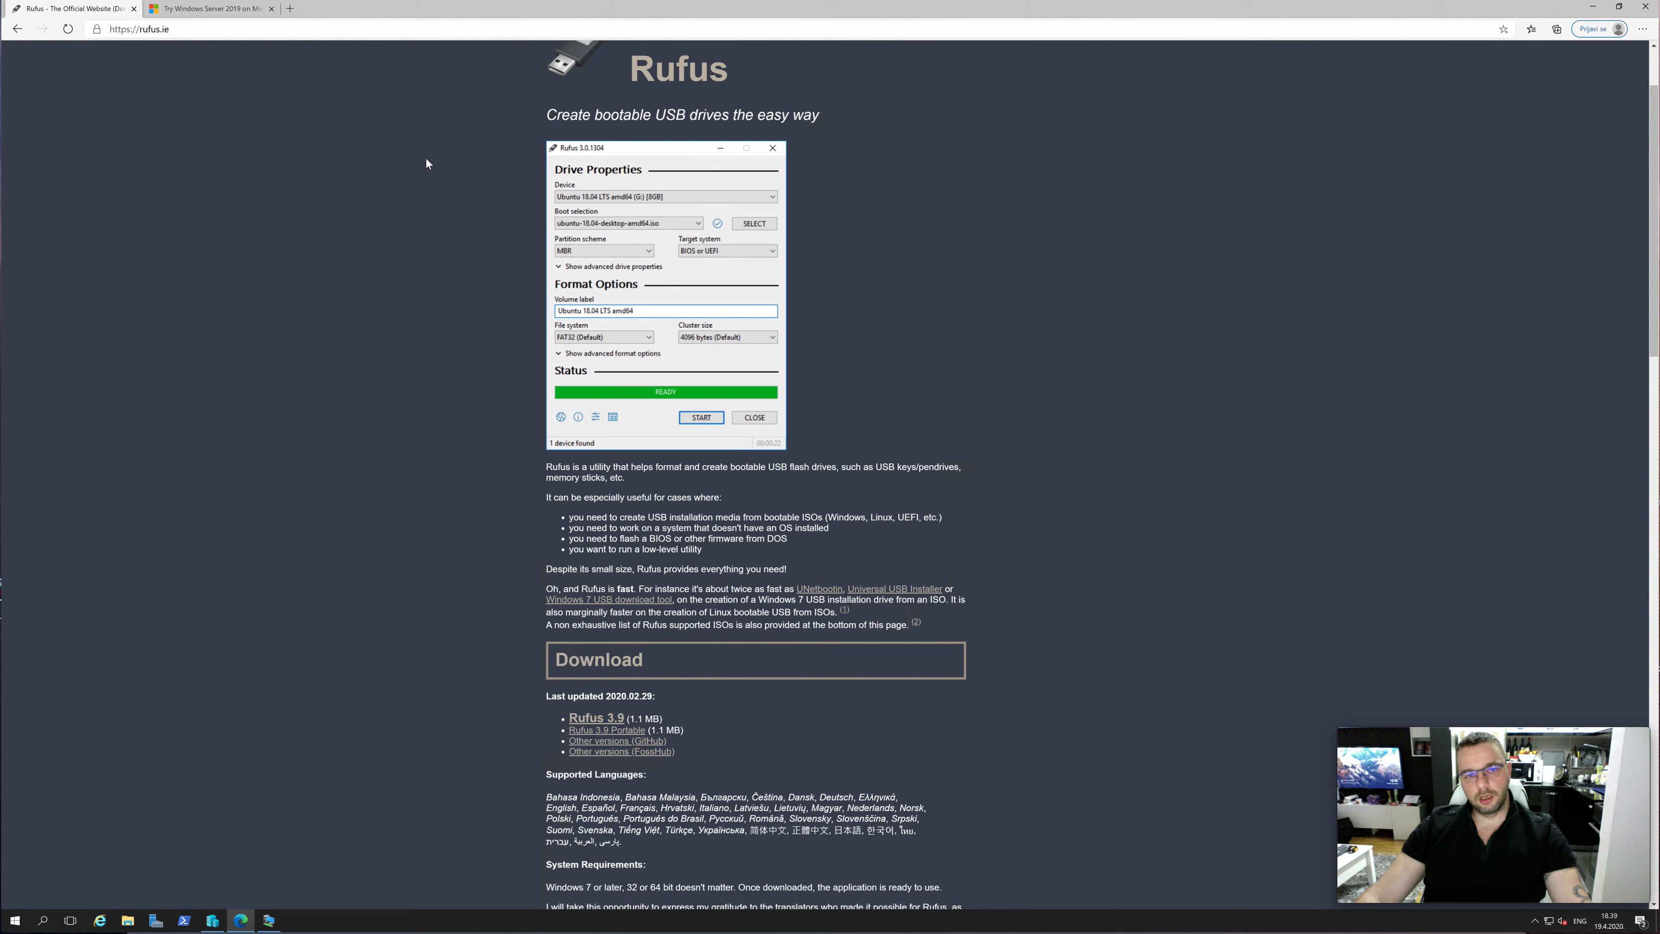
{"action": "scroll", "coordinate": [427, 159], "scroll_direction": "down", "scroll_amount": 1}
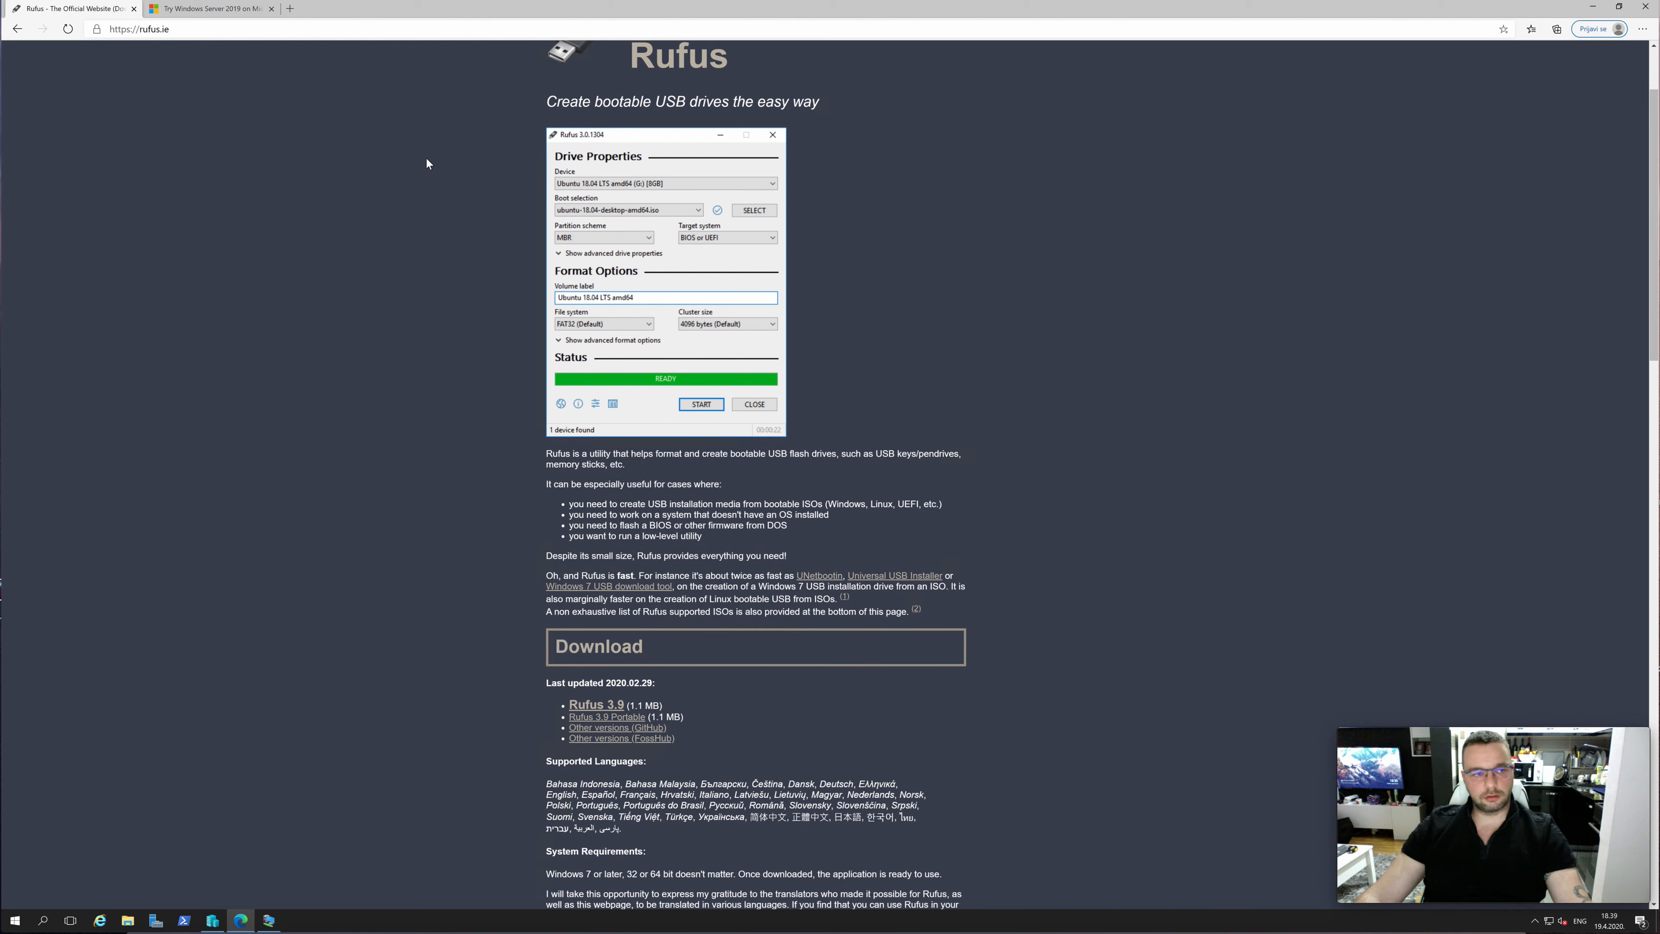
{"action": "left_click", "coordinate": [189, 34]}
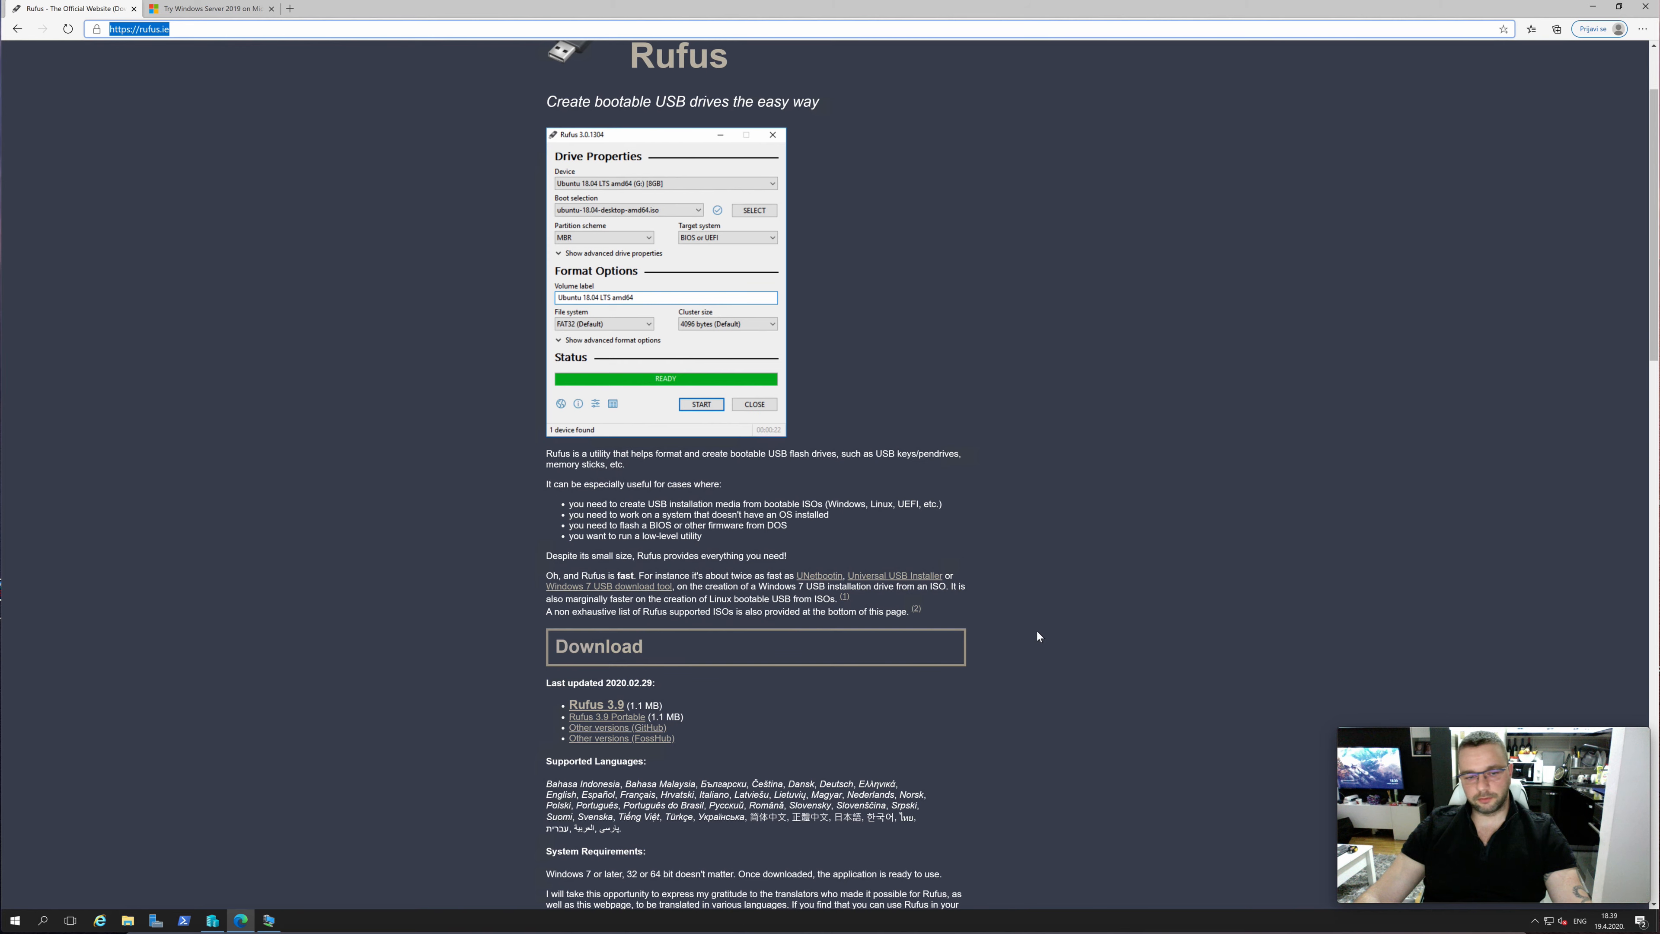
Open Rufus 3.8 from the desktop and select the SSS_X64FREE_EN-US_DV9 (F:) USB drive as the device
{"action": "left_click", "coordinate": [1593, 6]}
{"action": "left_click", "coordinate": [362, 310]}
{"action": "double_click", "coordinate": [361, 310]}
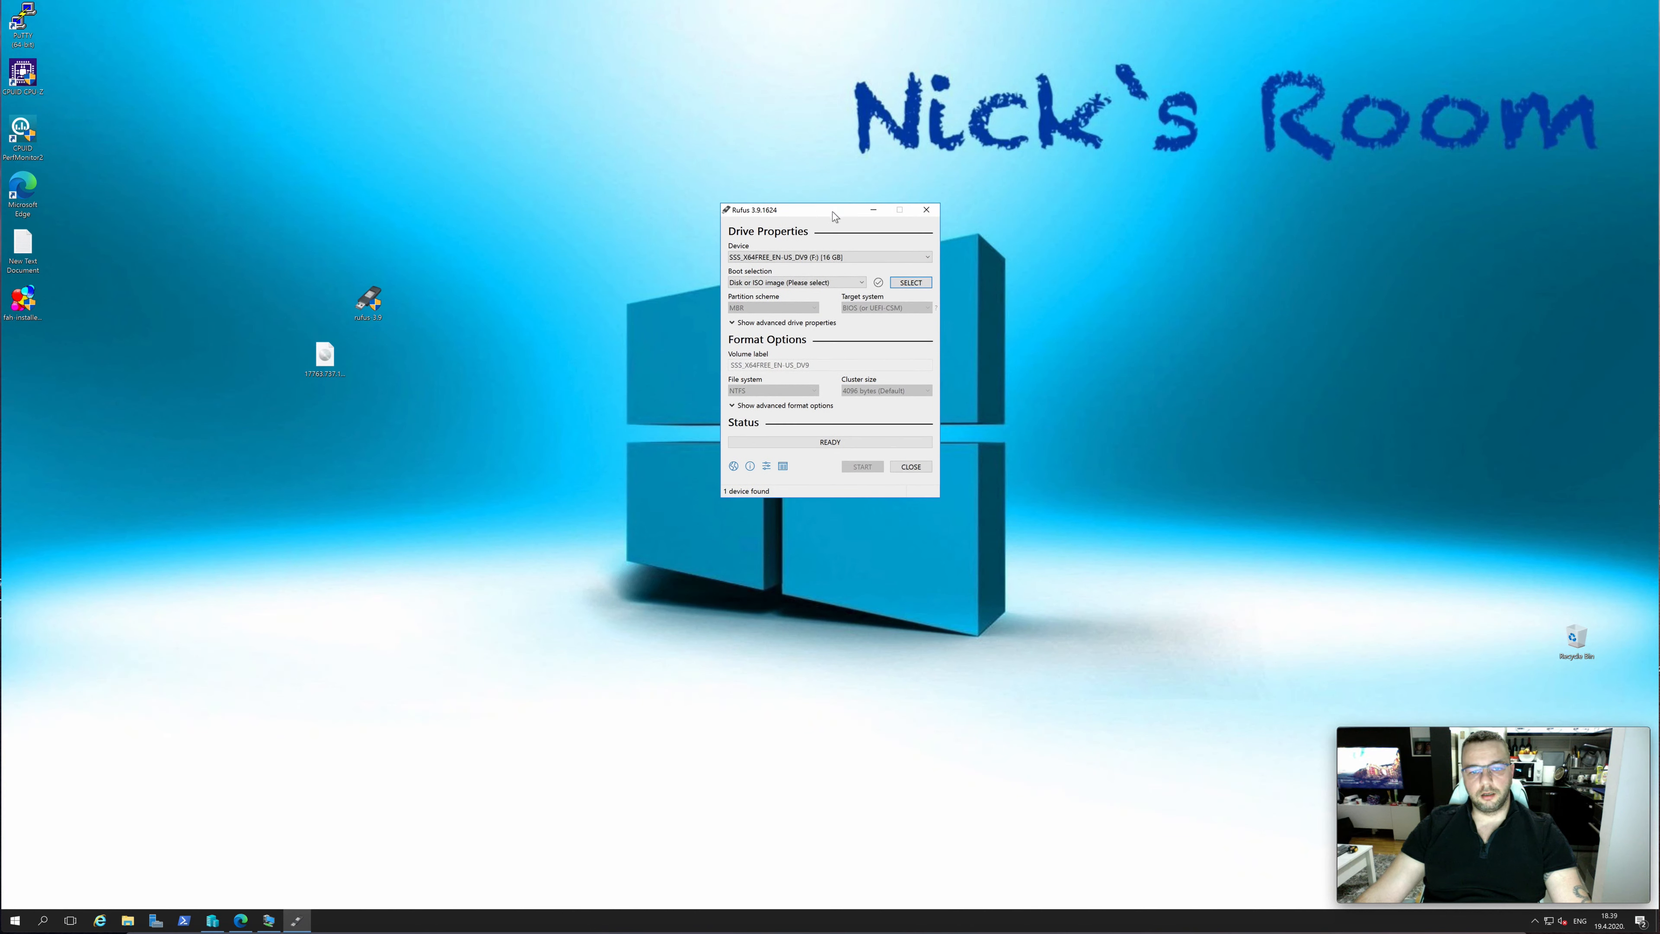
{"action": "left_click", "coordinate": [921, 257]}
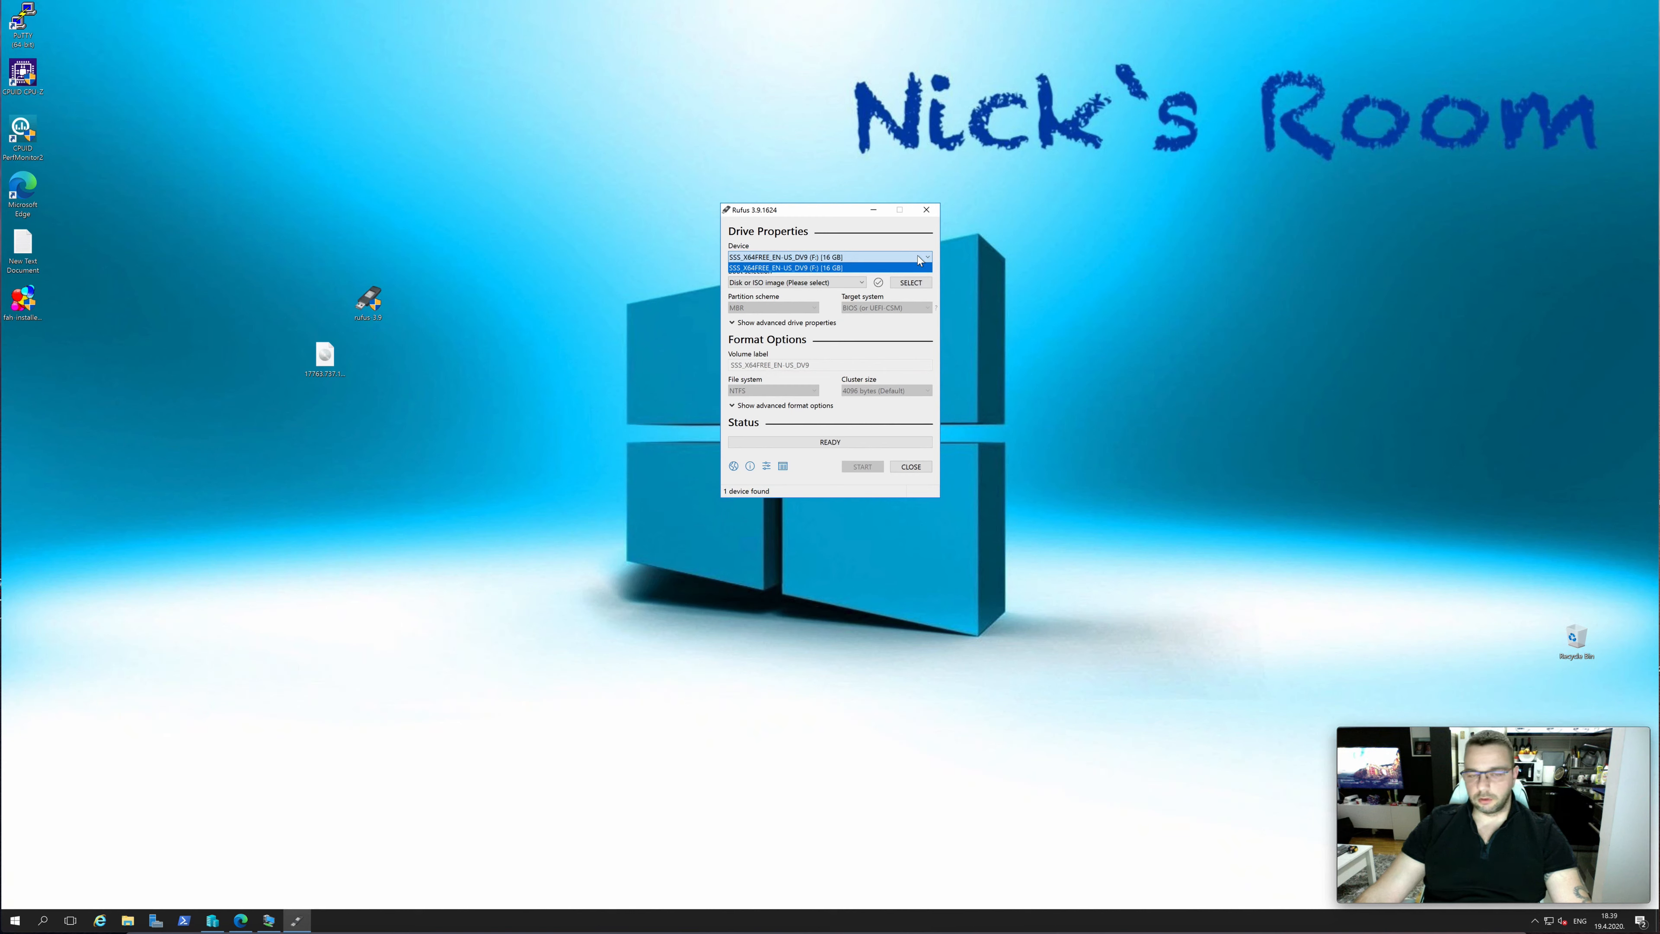
{"action": "left_click", "coordinate": [795, 268]}
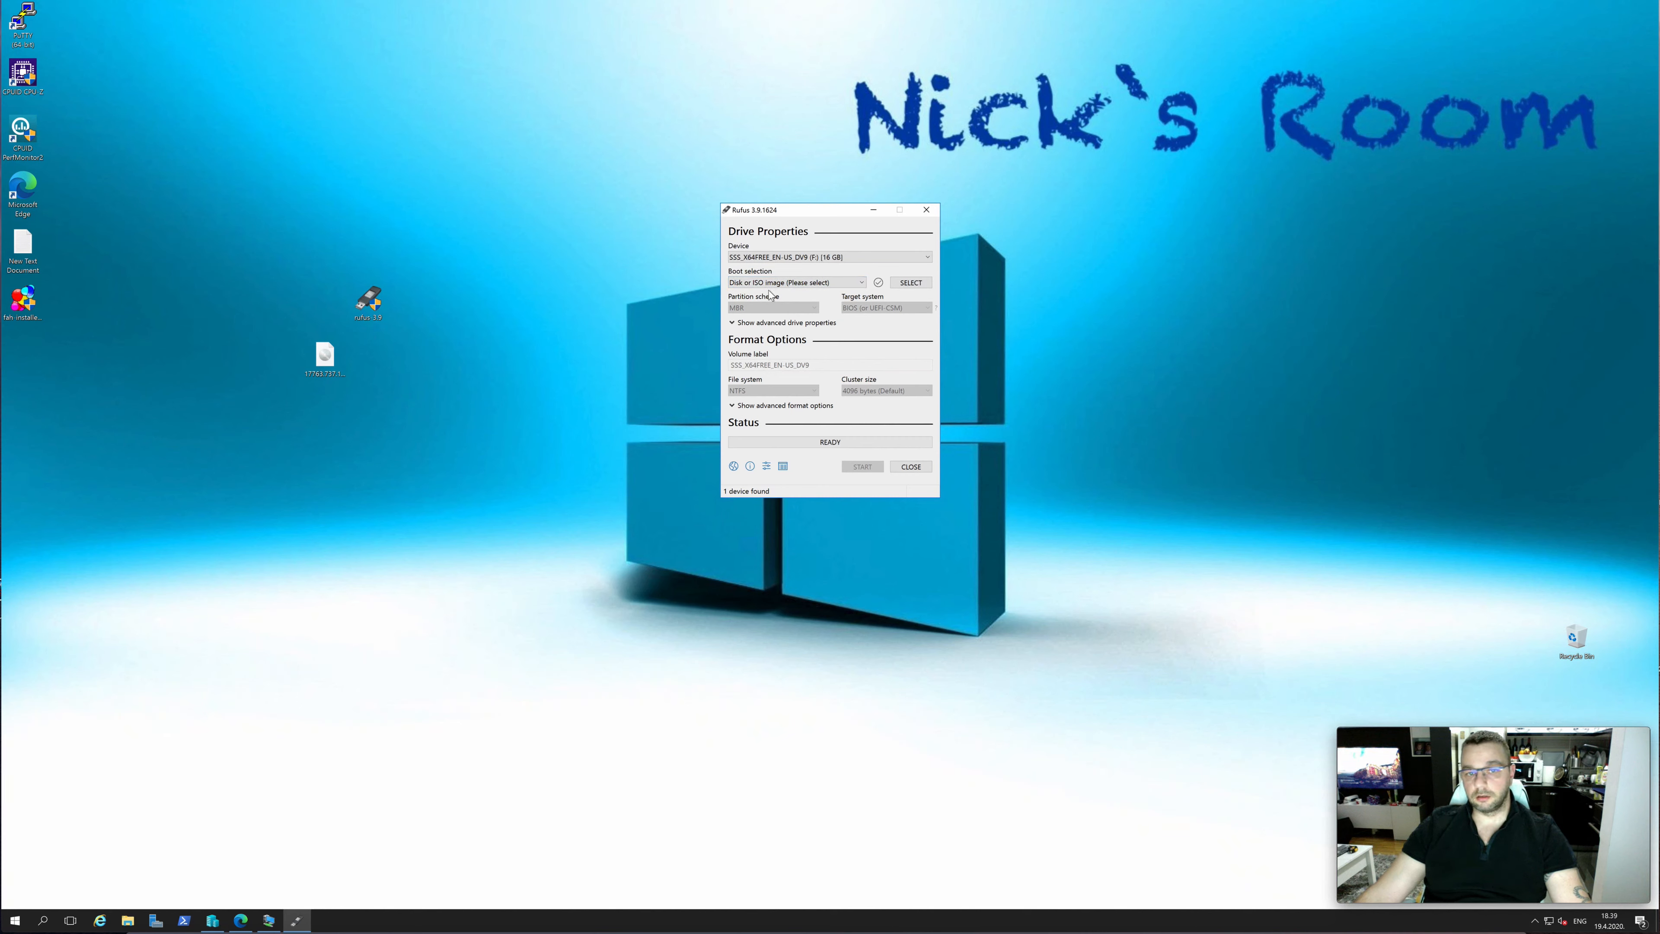
Load the Windows Server 2019 ISO image from the Desktop folder as the boot selection
{"action": "left_click", "coordinate": [911, 282]}
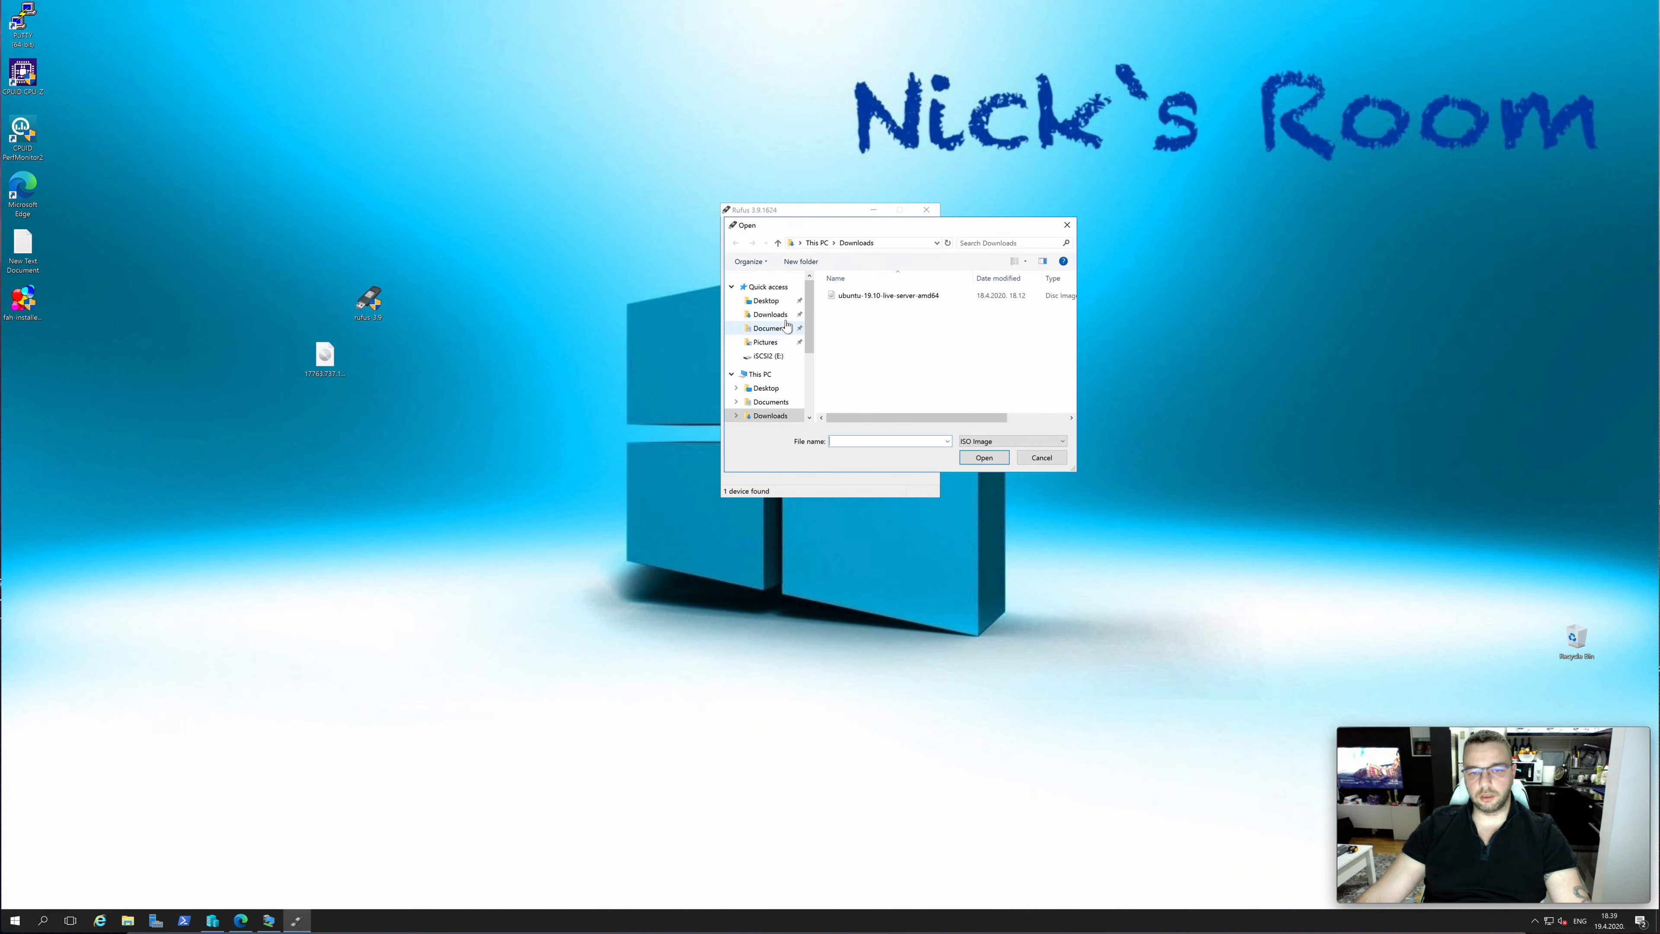
{"action": "left_click", "coordinate": [766, 389]}
{"action": "double_click", "coordinate": [876, 295]}
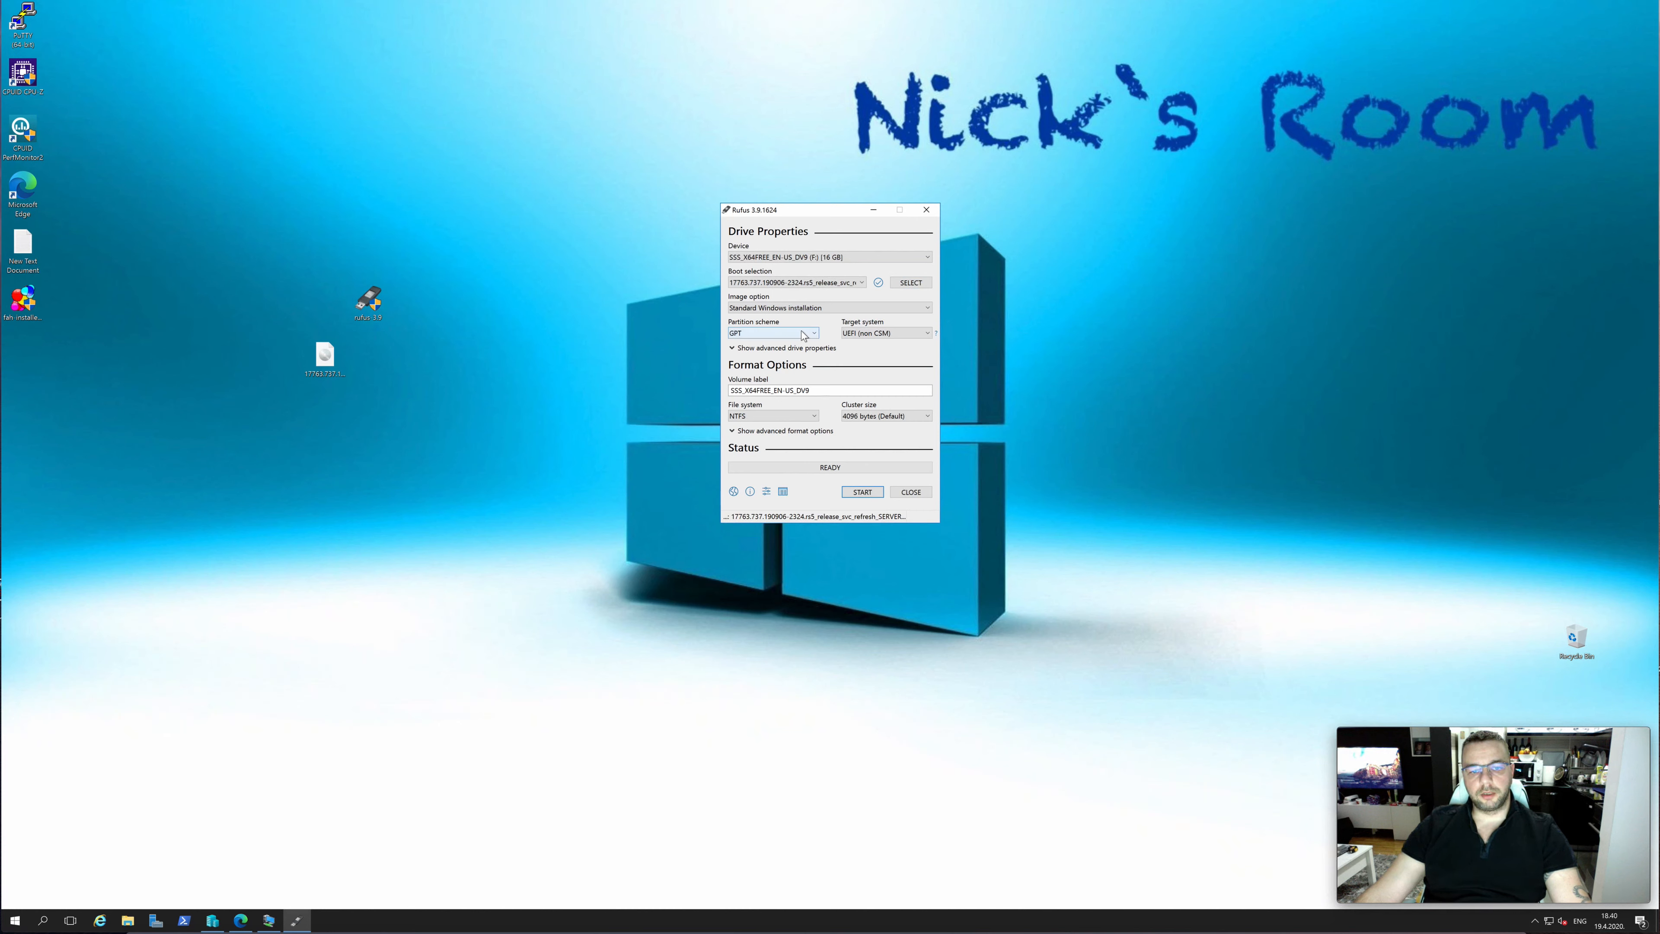
Set the partition scheme to MBR and close Rufus without writing the USB drive
{"action": "left_click", "coordinate": [796, 335]}
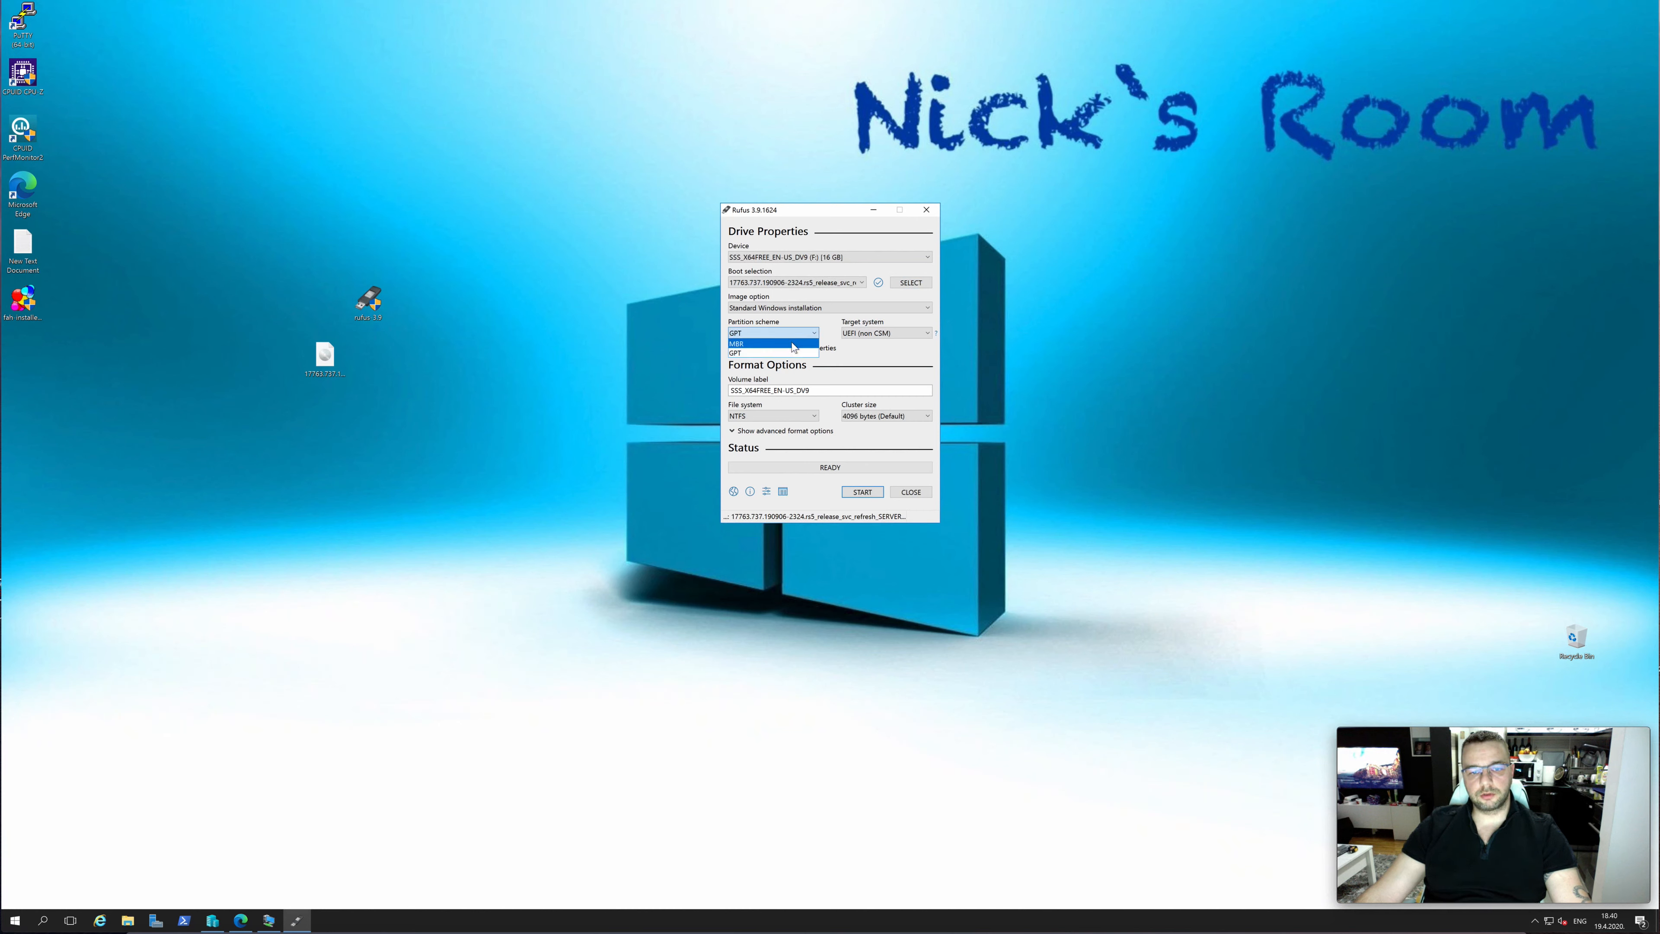
{"action": "left_click", "coordinate": [793, 347]}
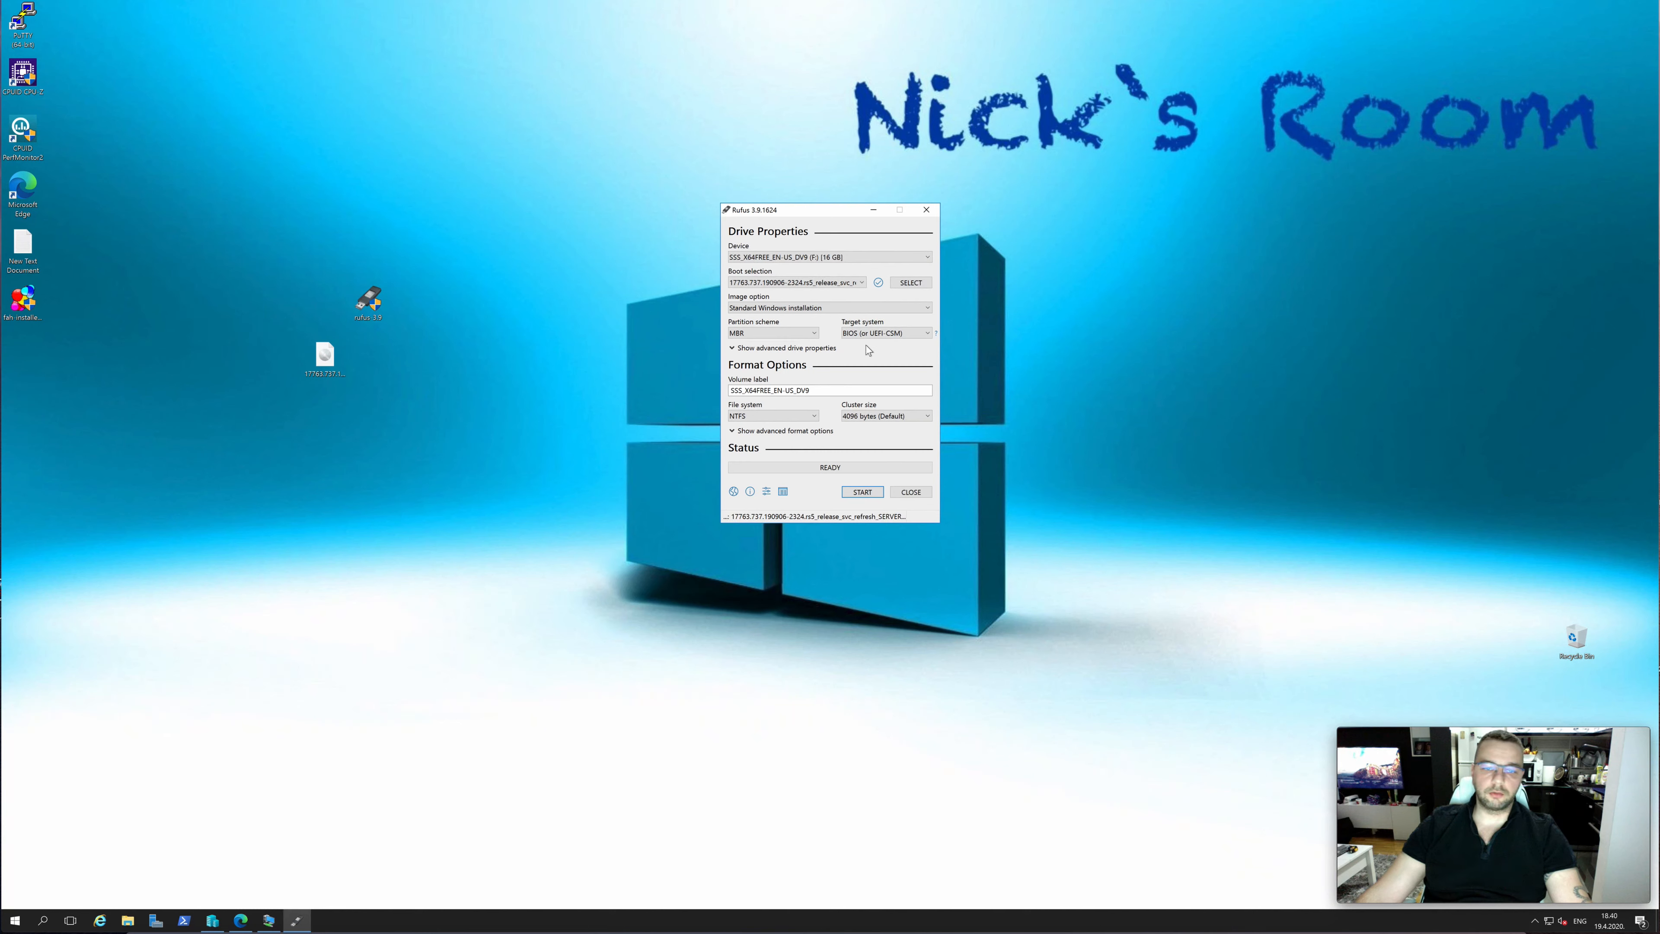
{"action": "left_click", "coordinate": [804, 334]}
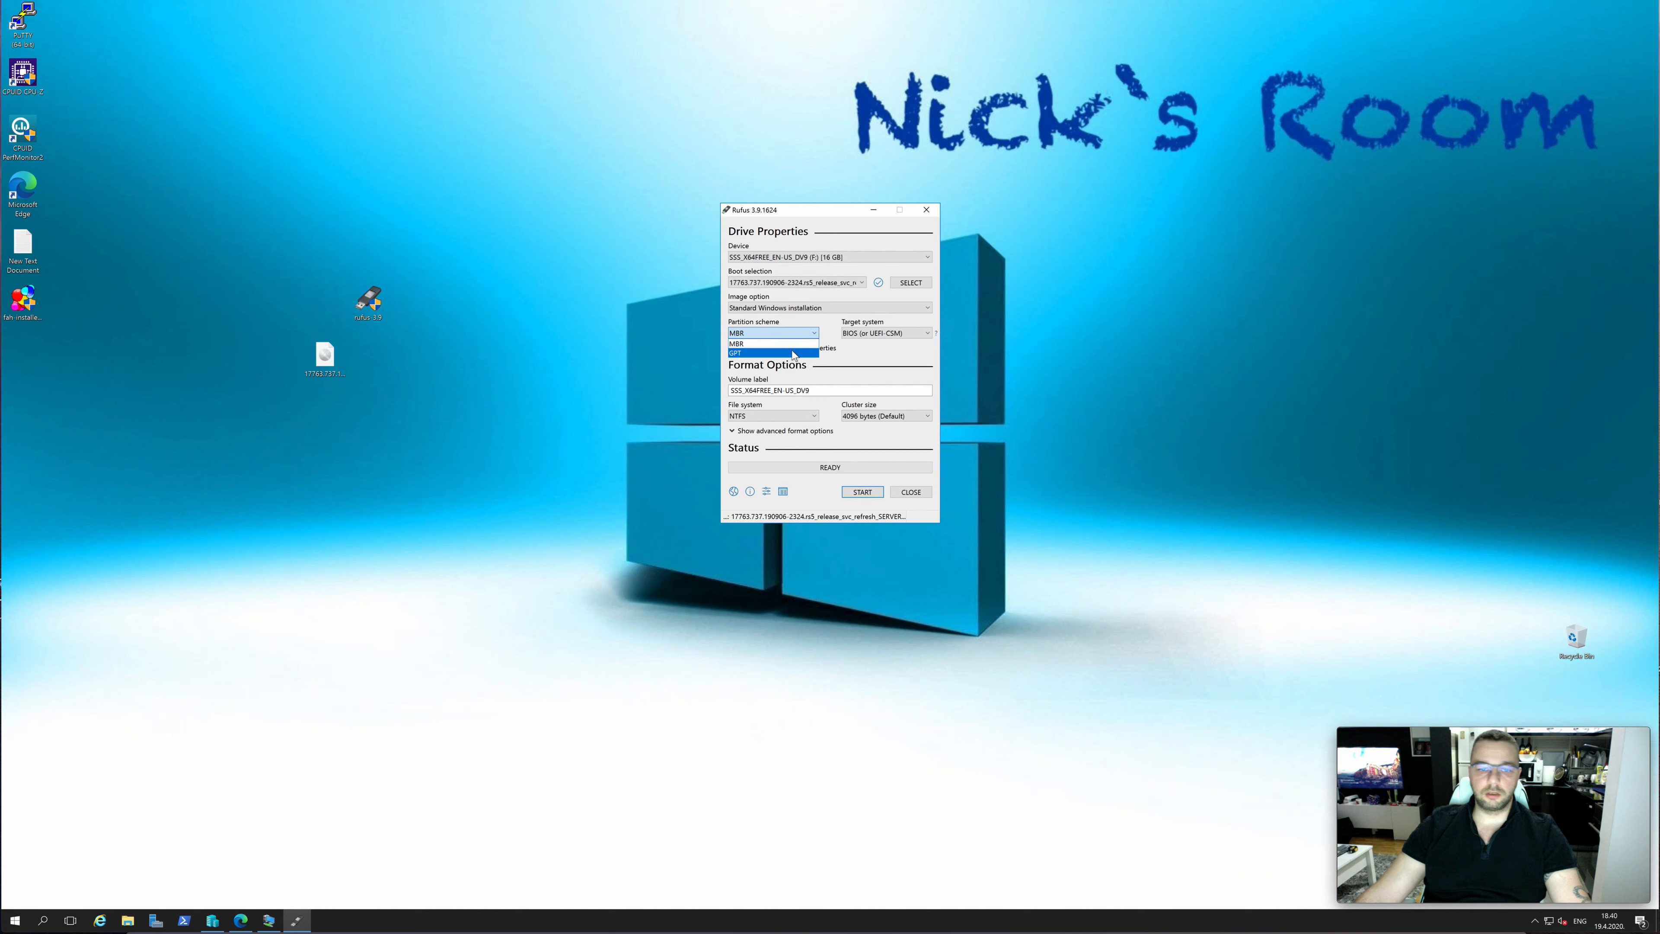
{"action": "left_click", "coordinate": [795, 344]}
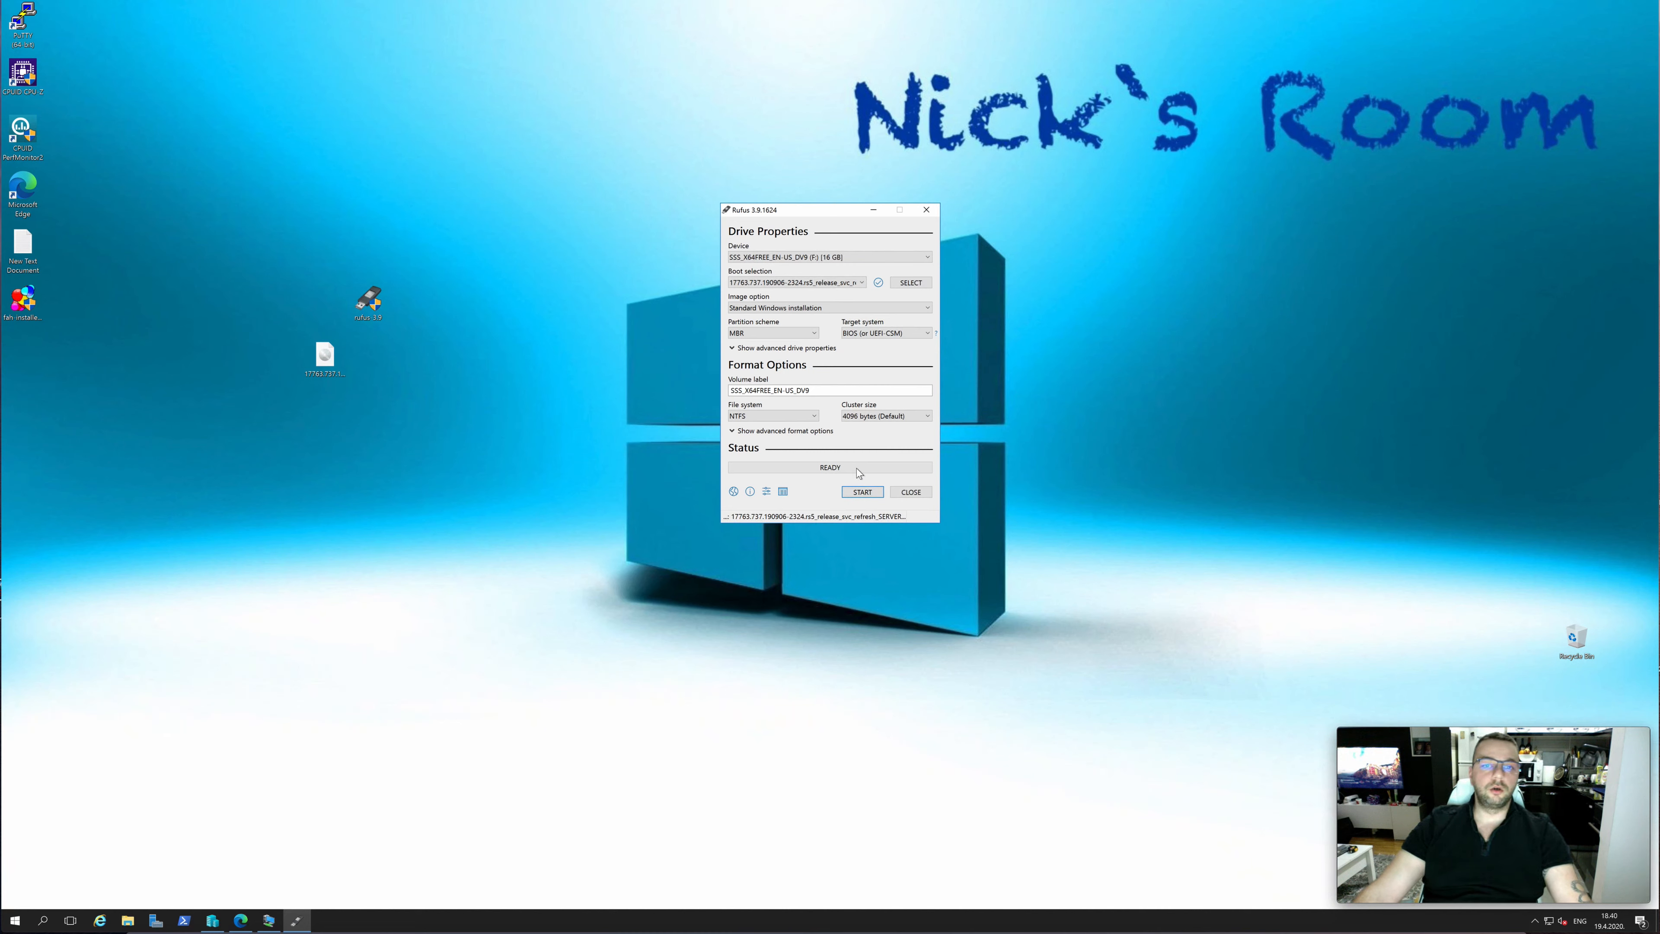
{"action": "left_click", "coordinate": [927, 494]}
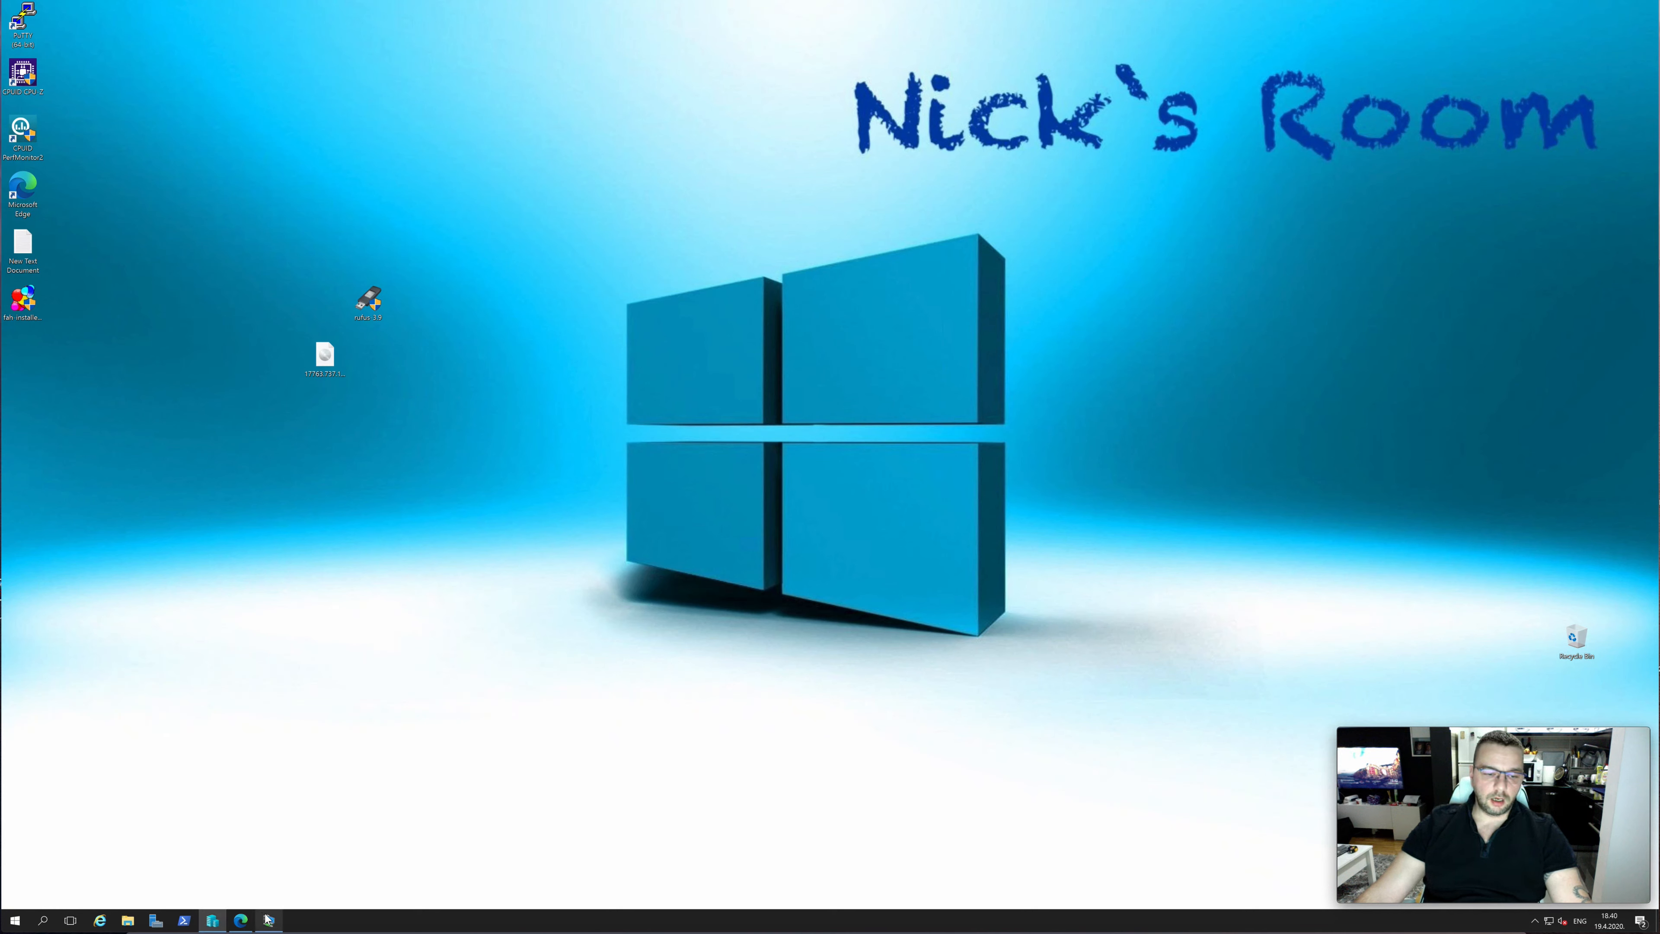
Bring up the WinSrv2019 virtual machine connection, move its window towards the middle of the desktop and start the machine
{"action": "mouse_move", "coordinate": [268, 919]}
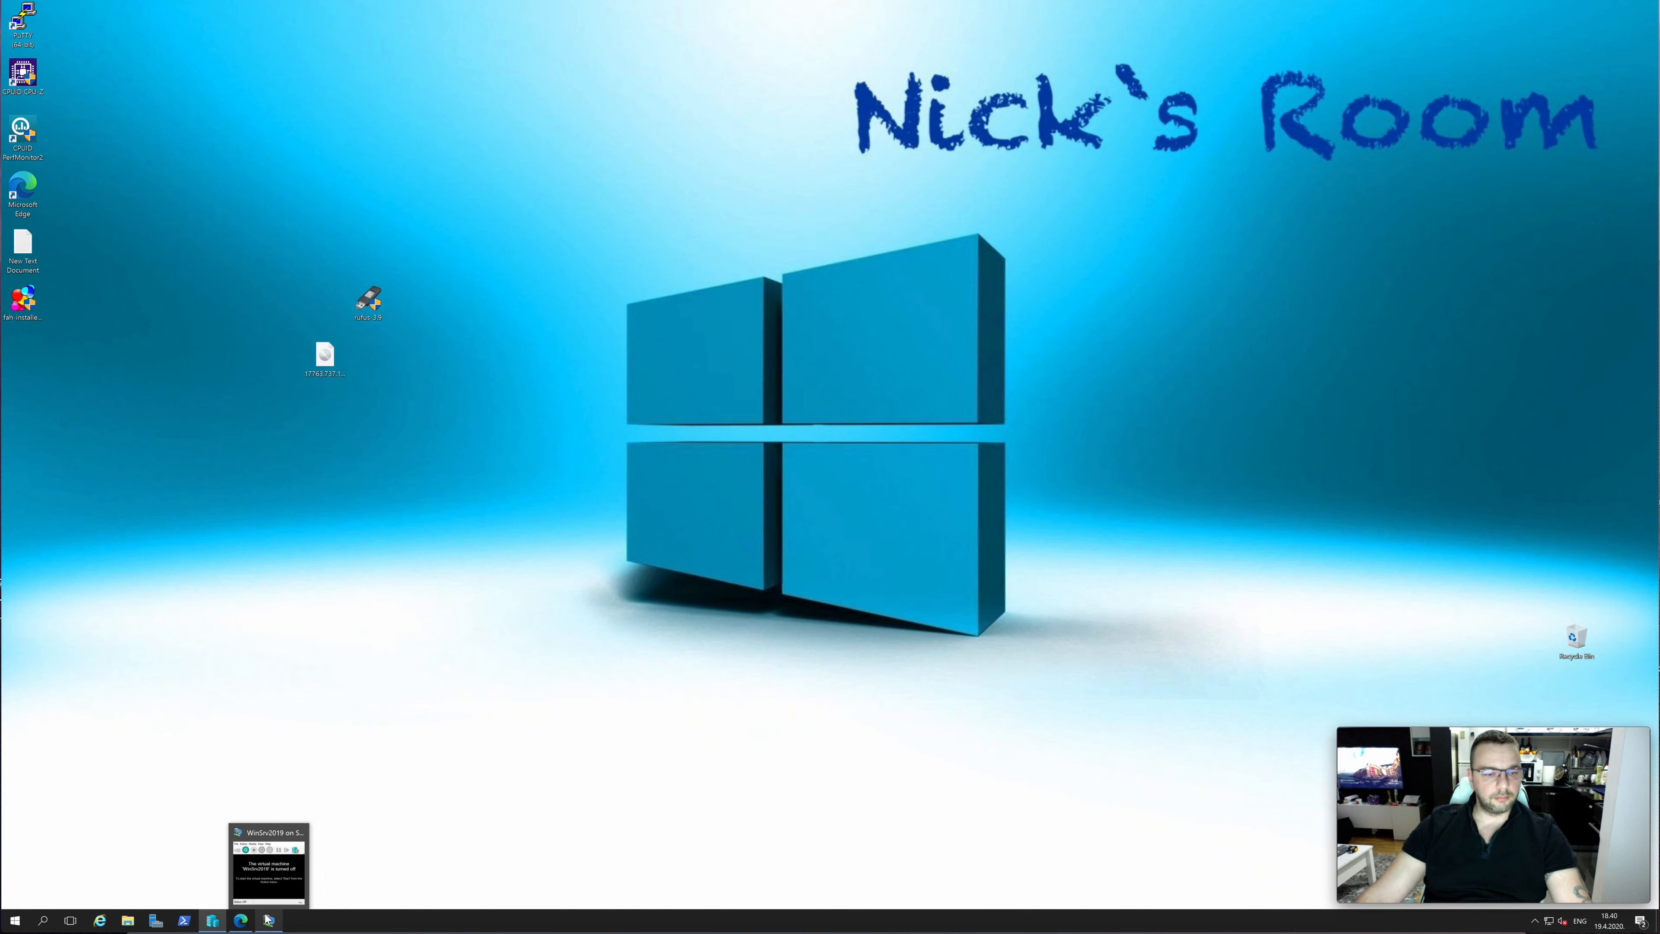
{"action": "left_click", "coordinate": [267, 920]}
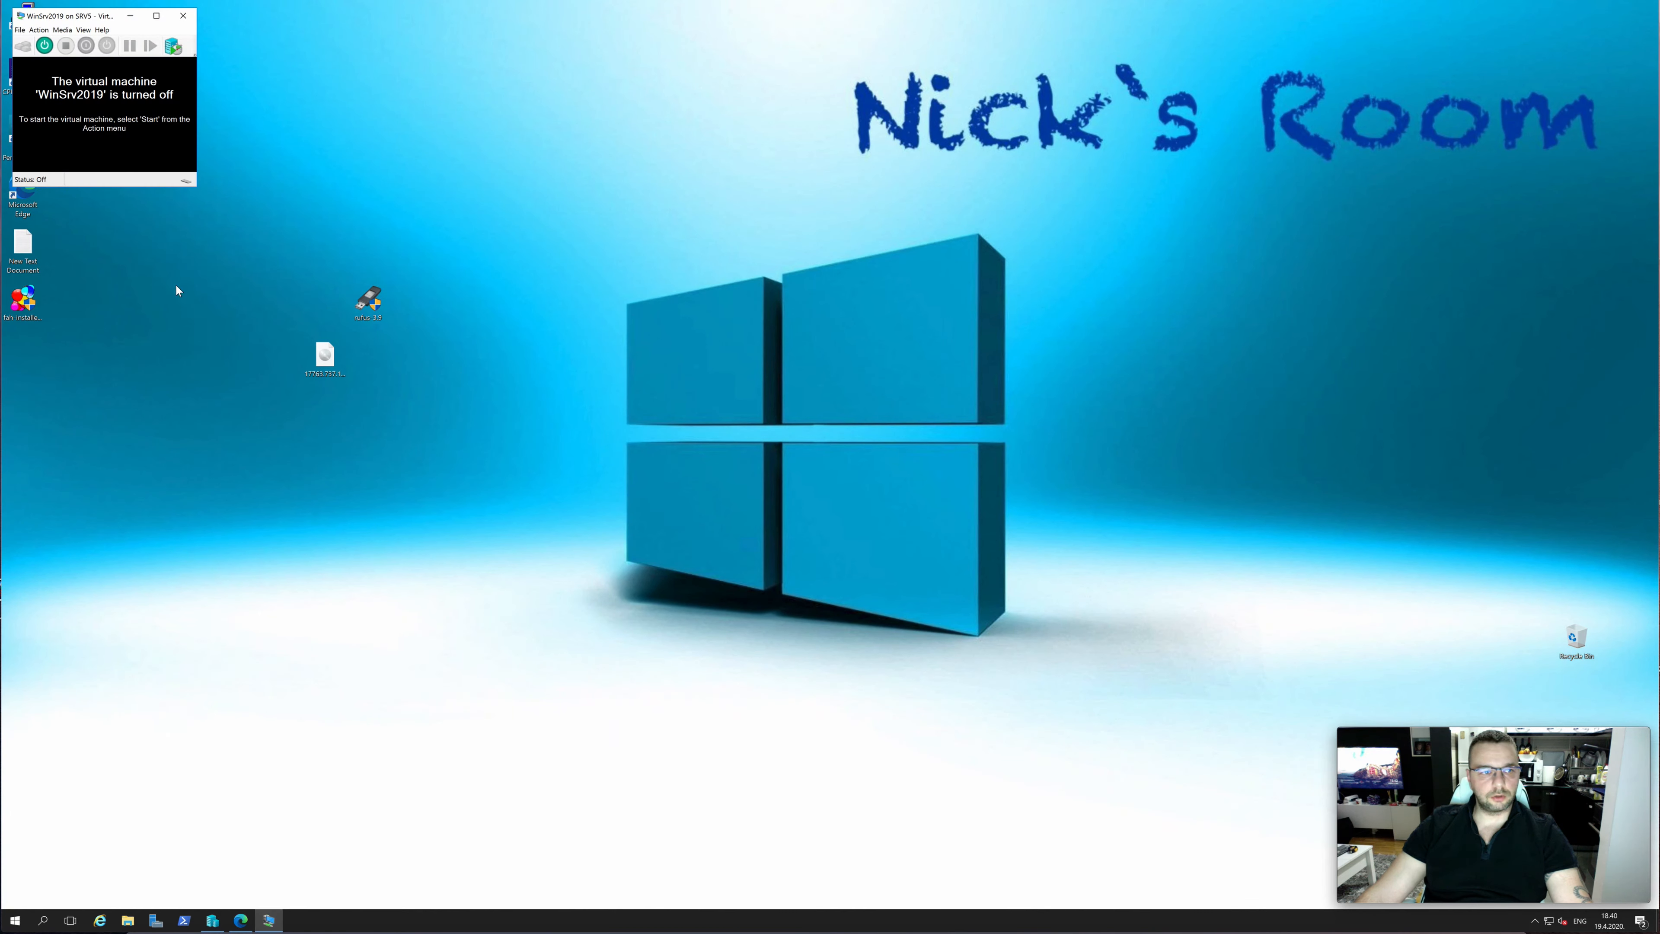
{"action": "left_click_drag", "start_coordinate": [78, 16], "coordinate": [583, 99]}
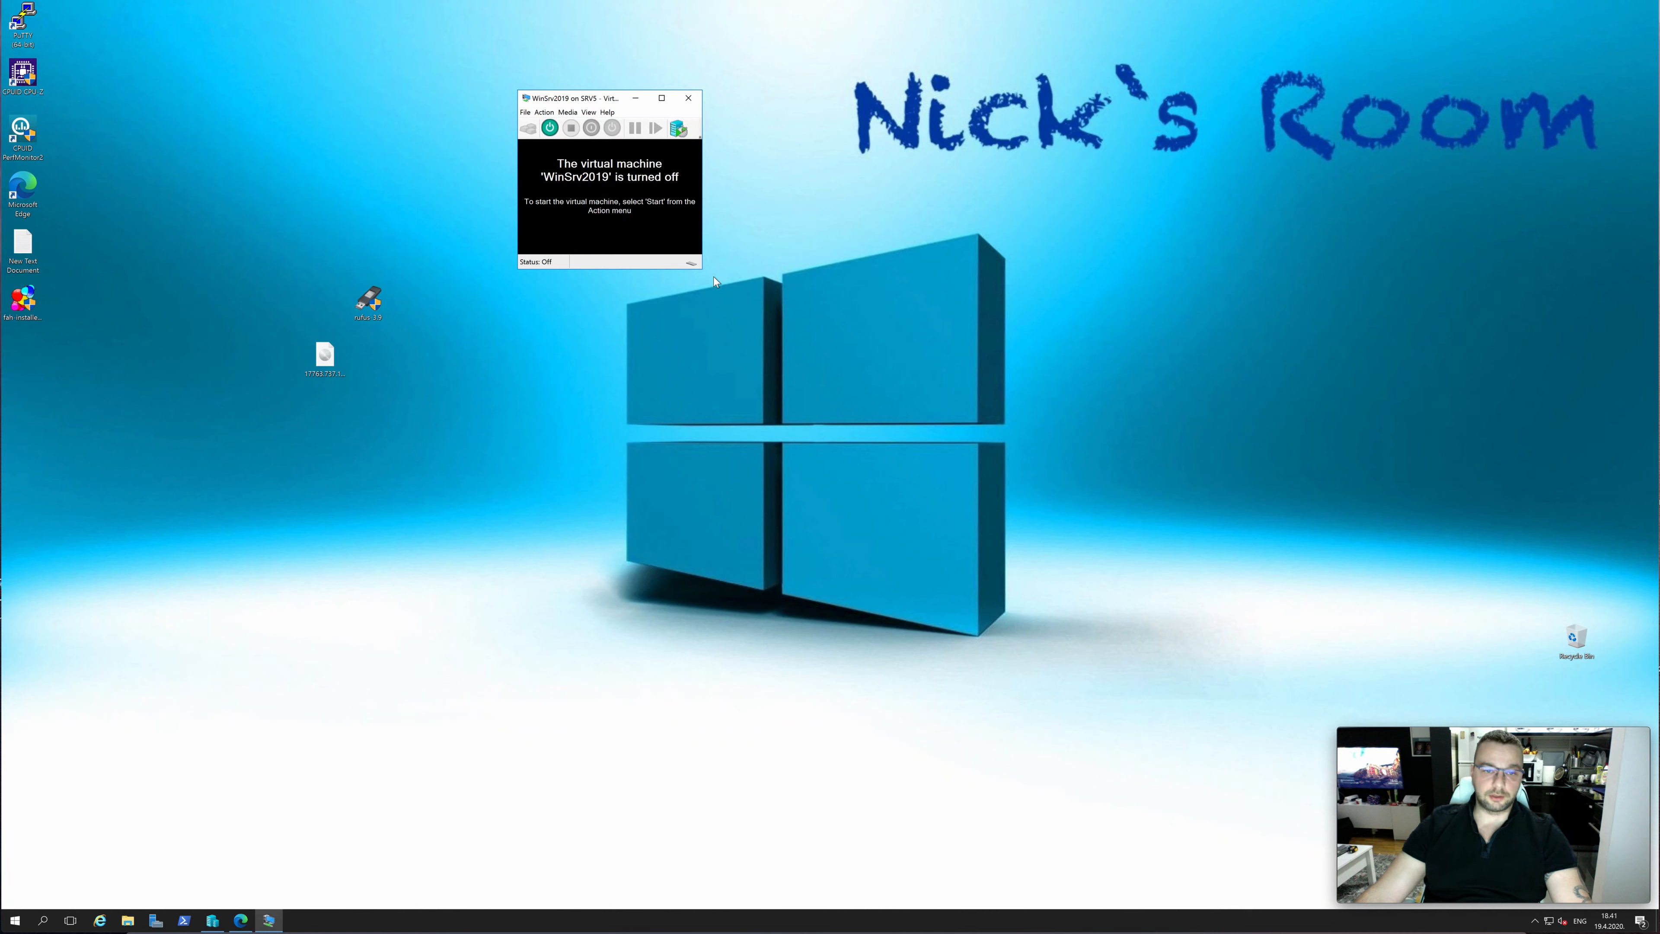
{"action": "left_click", "coordinate": [549, 129]}
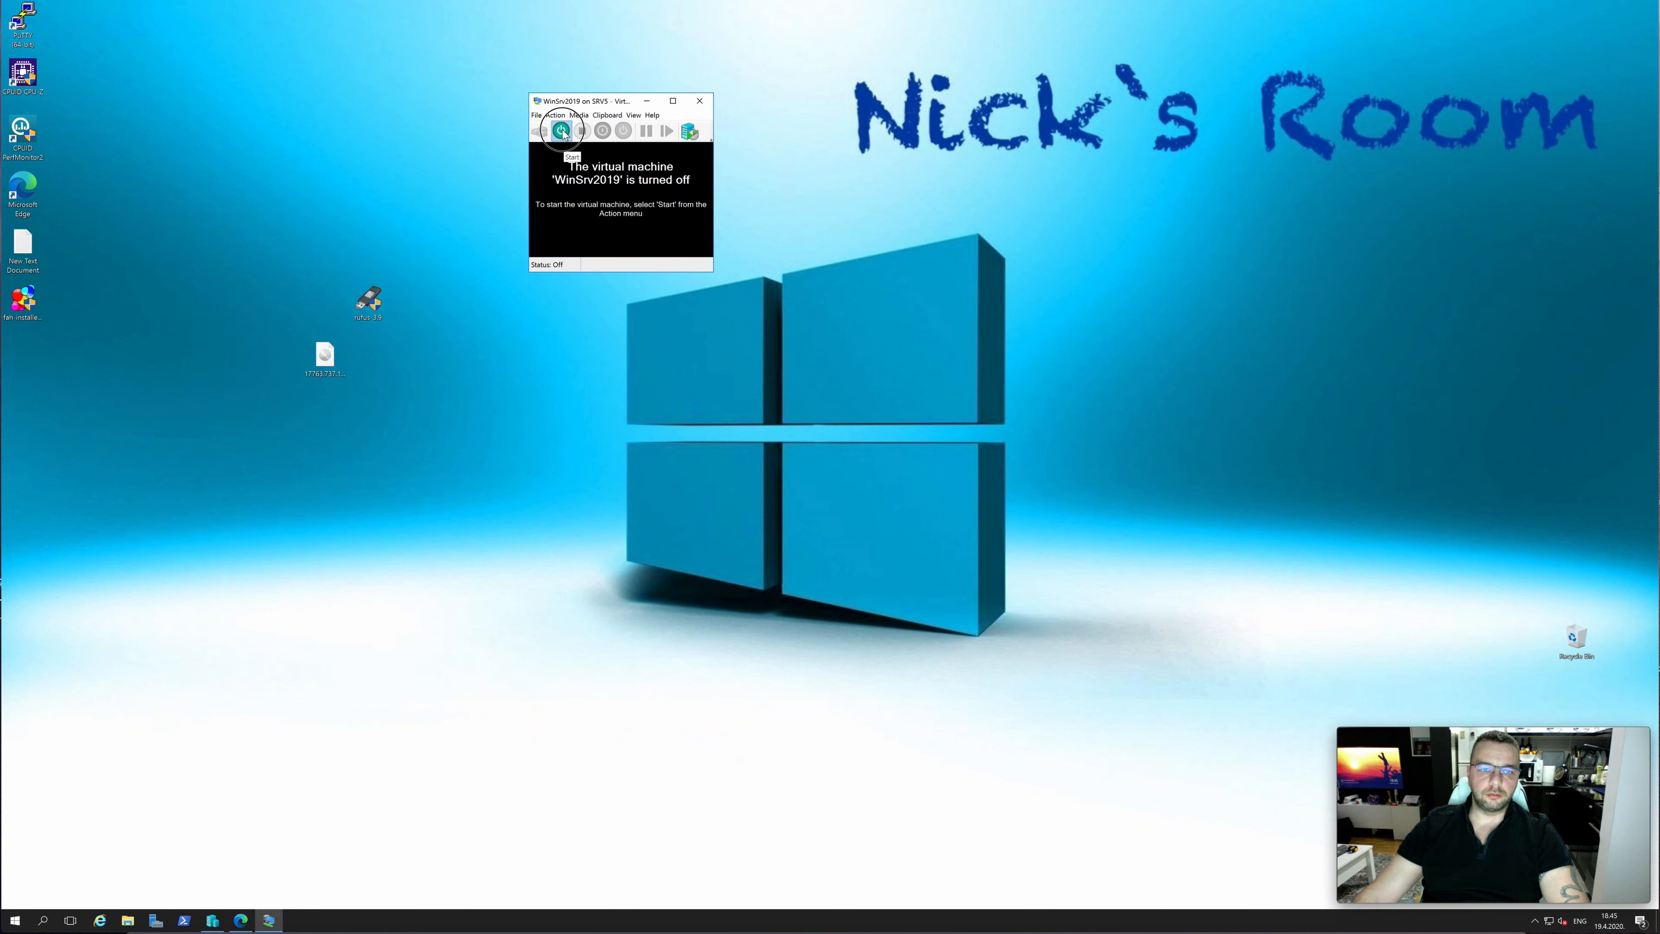
{"action": "left_click", "coordinate": [561, 131]}
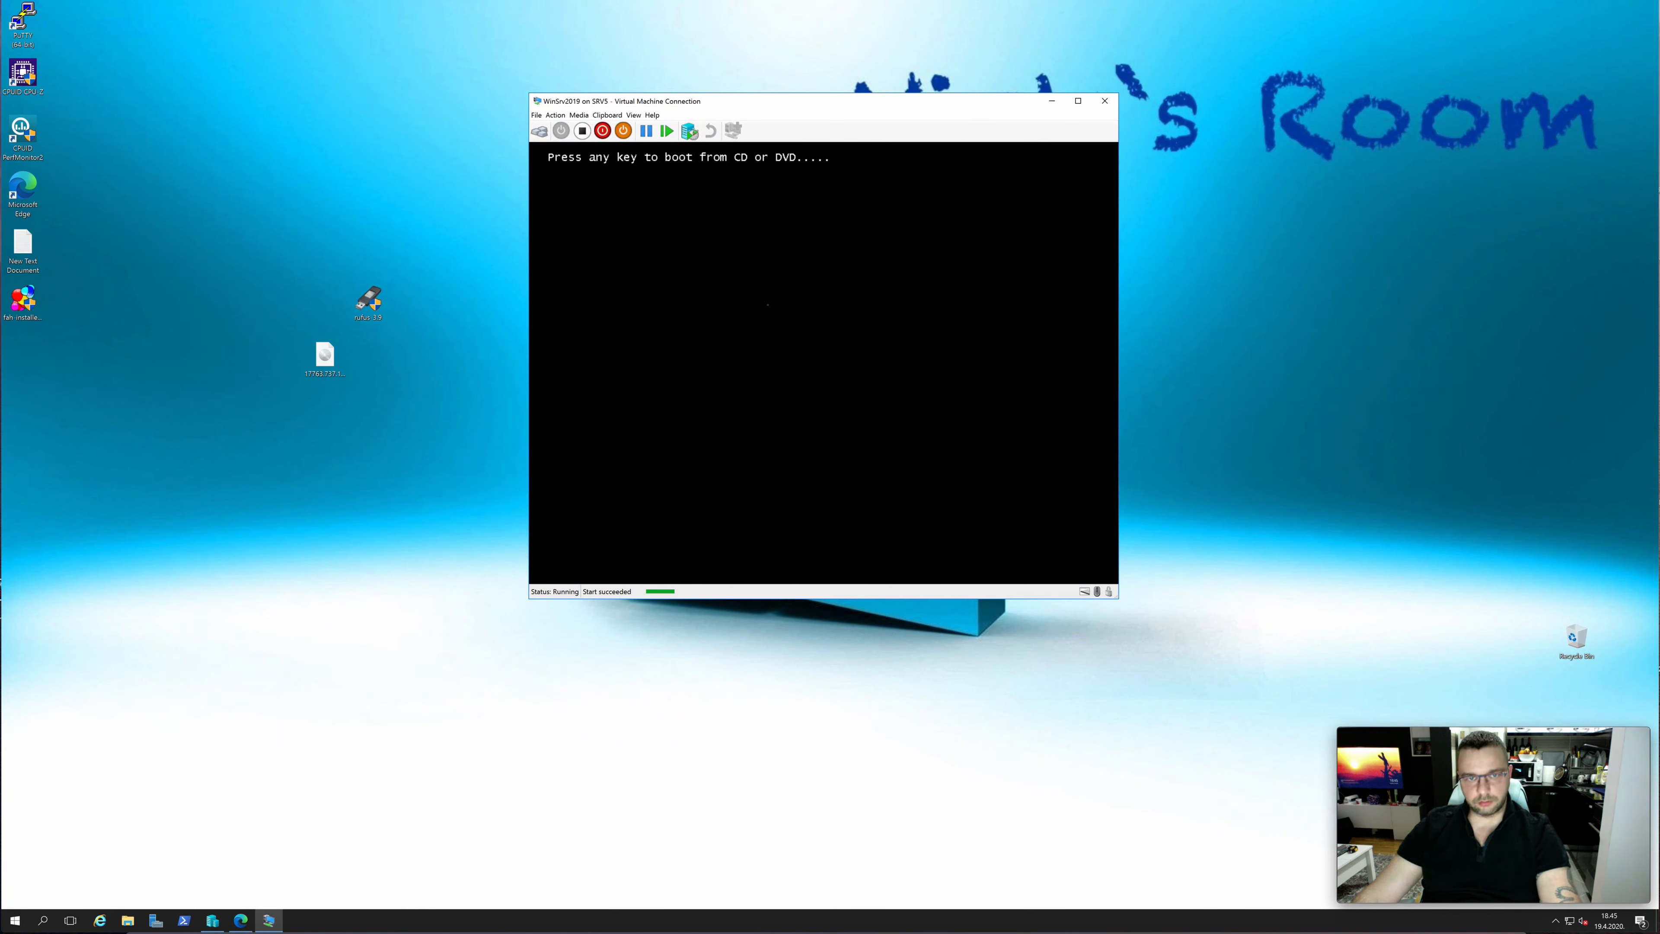
Boot from the installation DVD, keep English (United States) and the US keyboard, and start the Windows Server 2019 installation
{"action": "key", "text": "Return"}
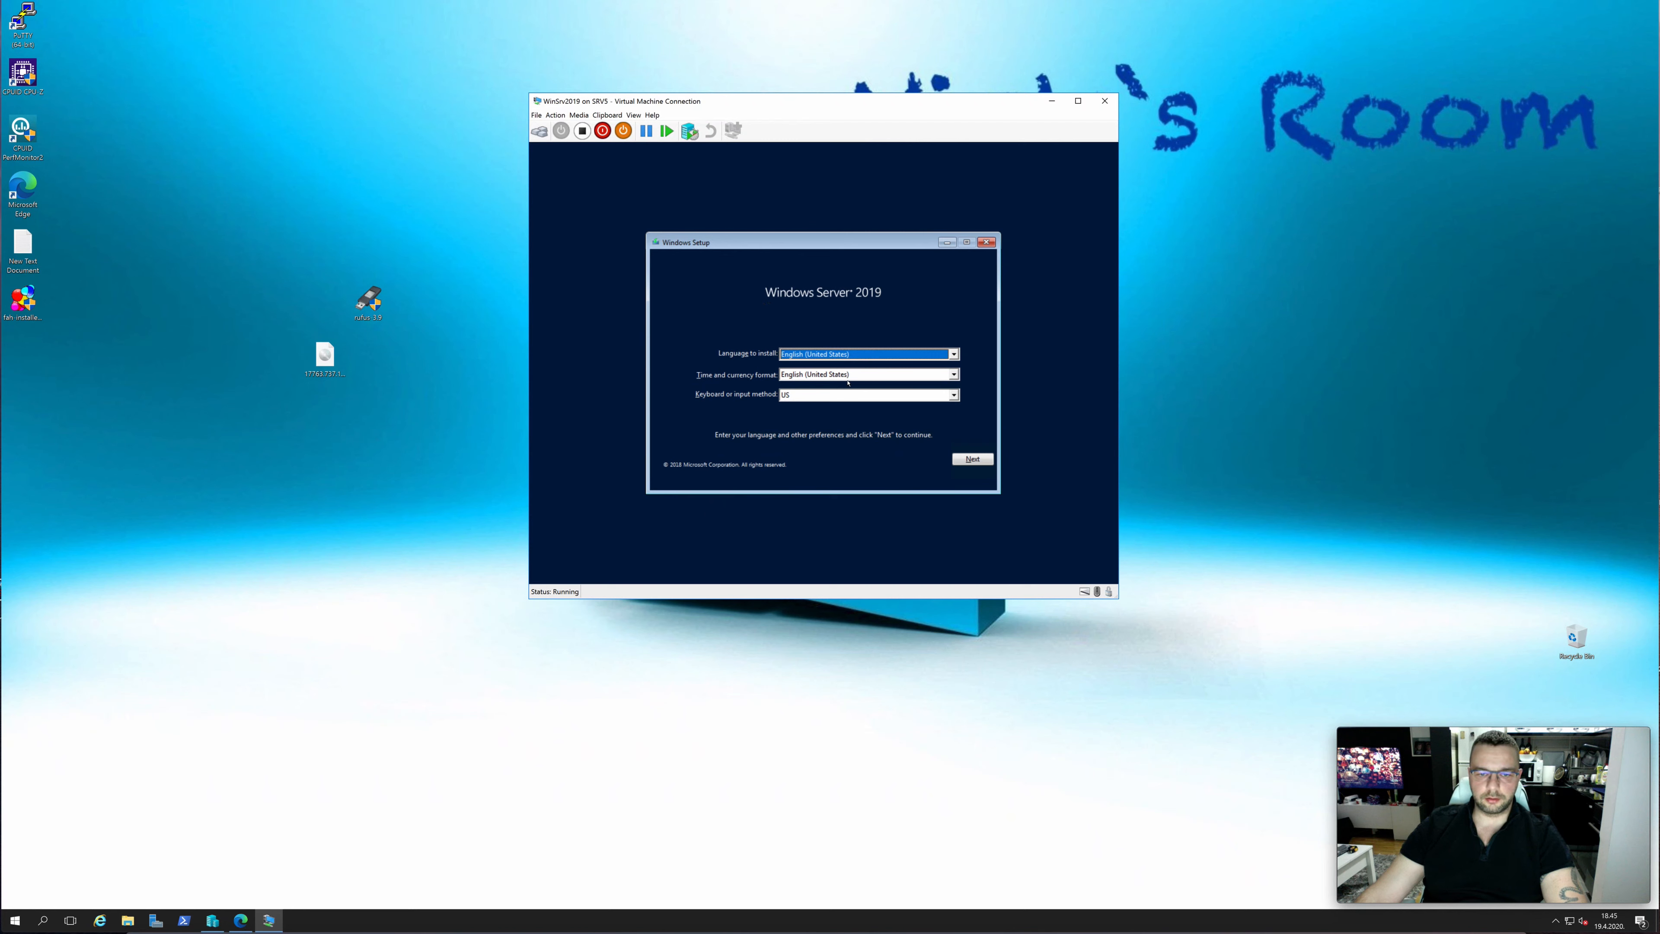
{"action": "left_click", "coordinate": [973, 459]}
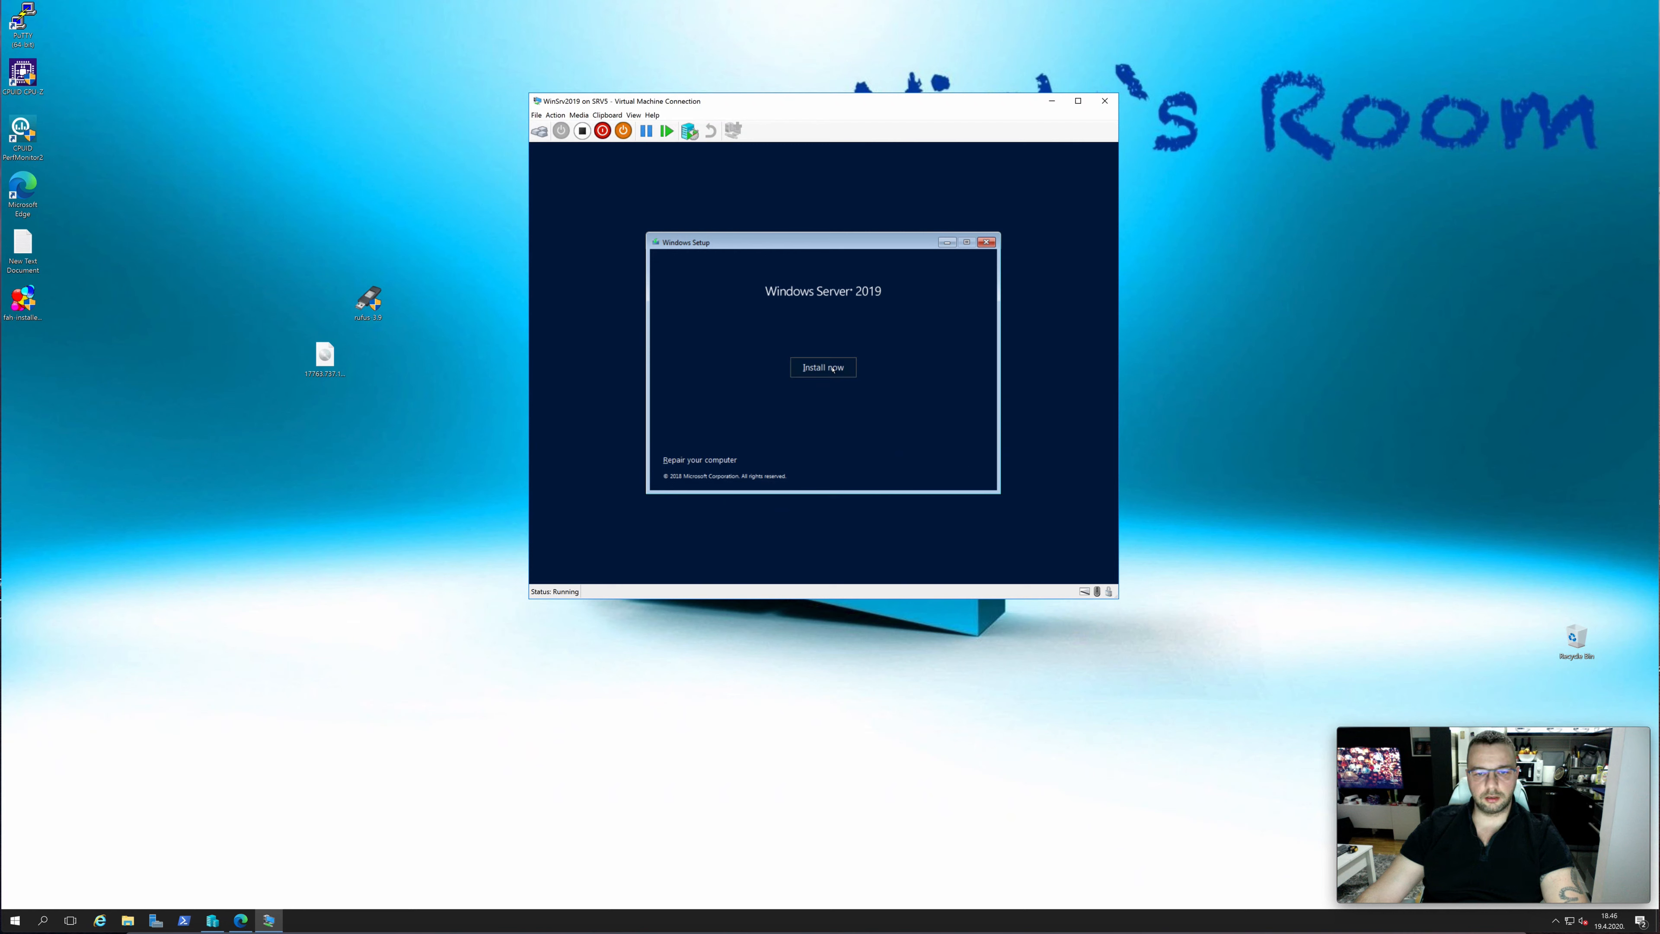
{"action": "left_click", "coordinate": [832, 370]}
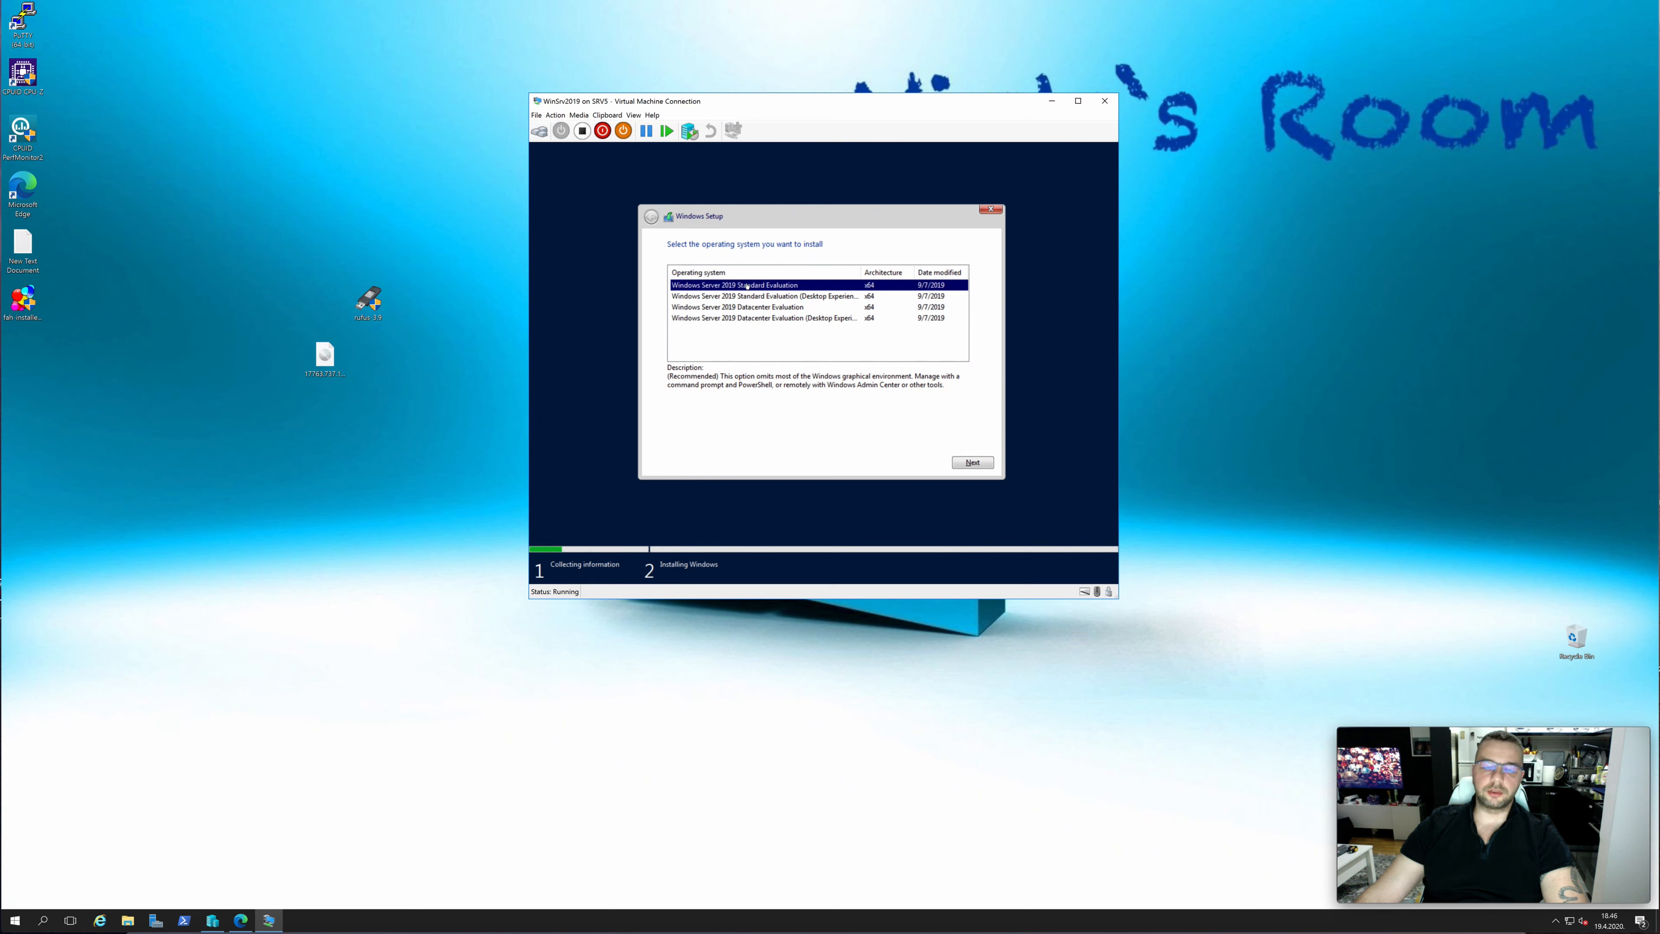
Choose Windows Server 2019 Datacenter Evaluation (Desktop Experience) as the operating system and accept the license terms
{"action": "left_click", "coordinate": [804, 318]}
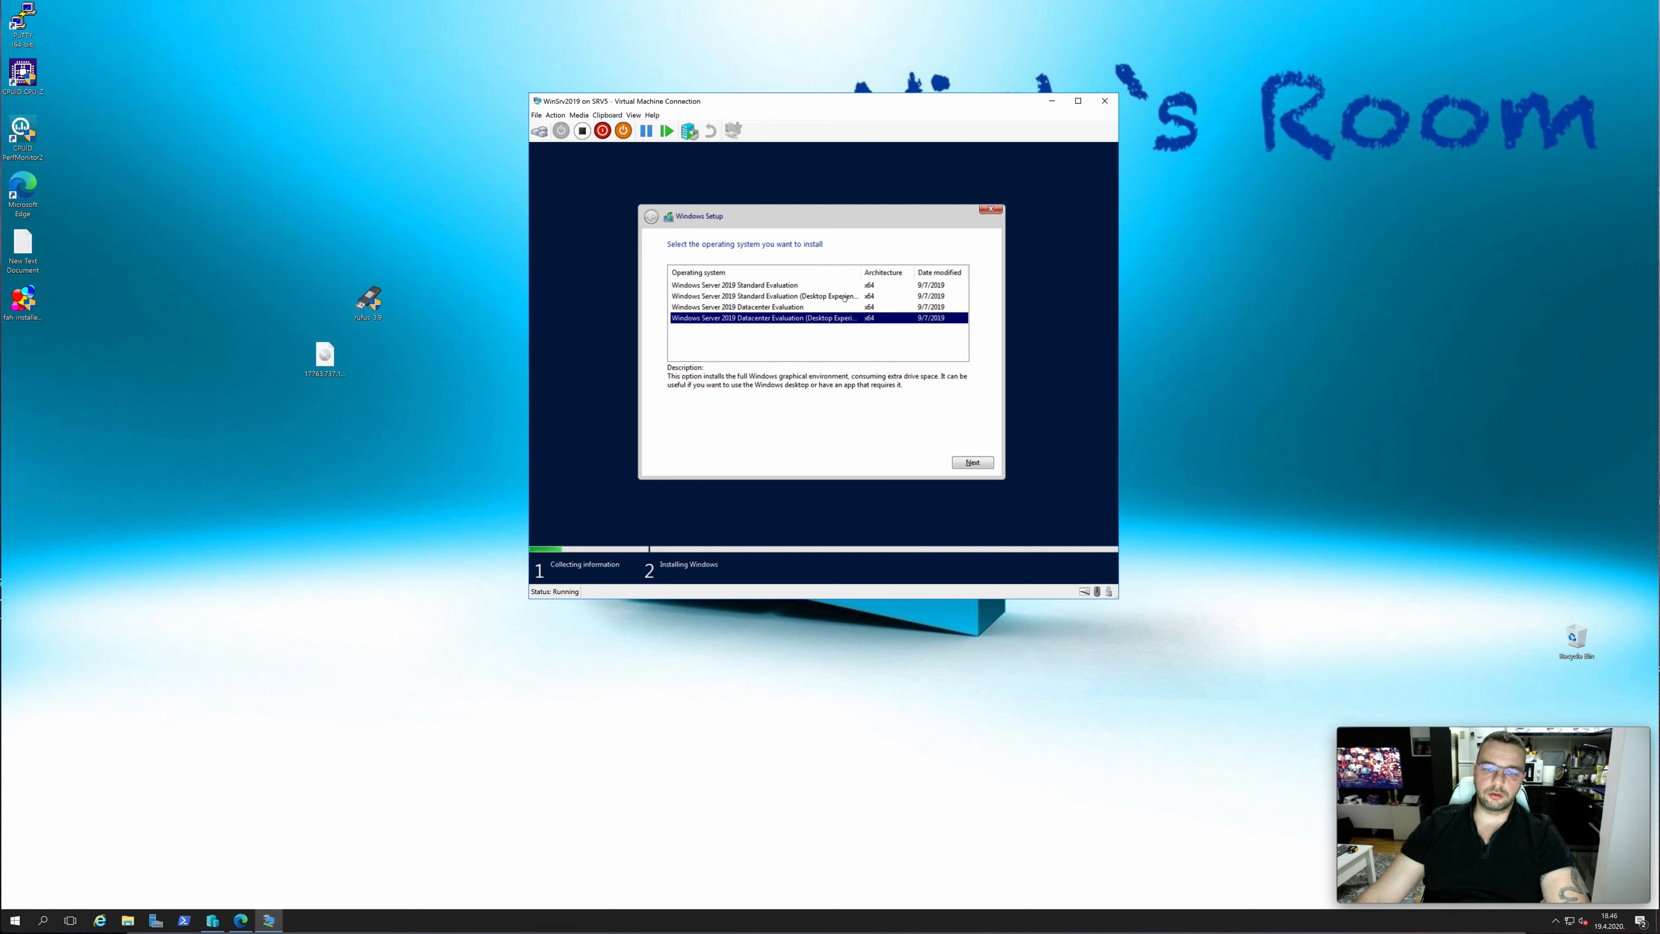
{"action": "left_click_drag", "start_coordinate": [861, 272], "coordinate": [902, 270]}
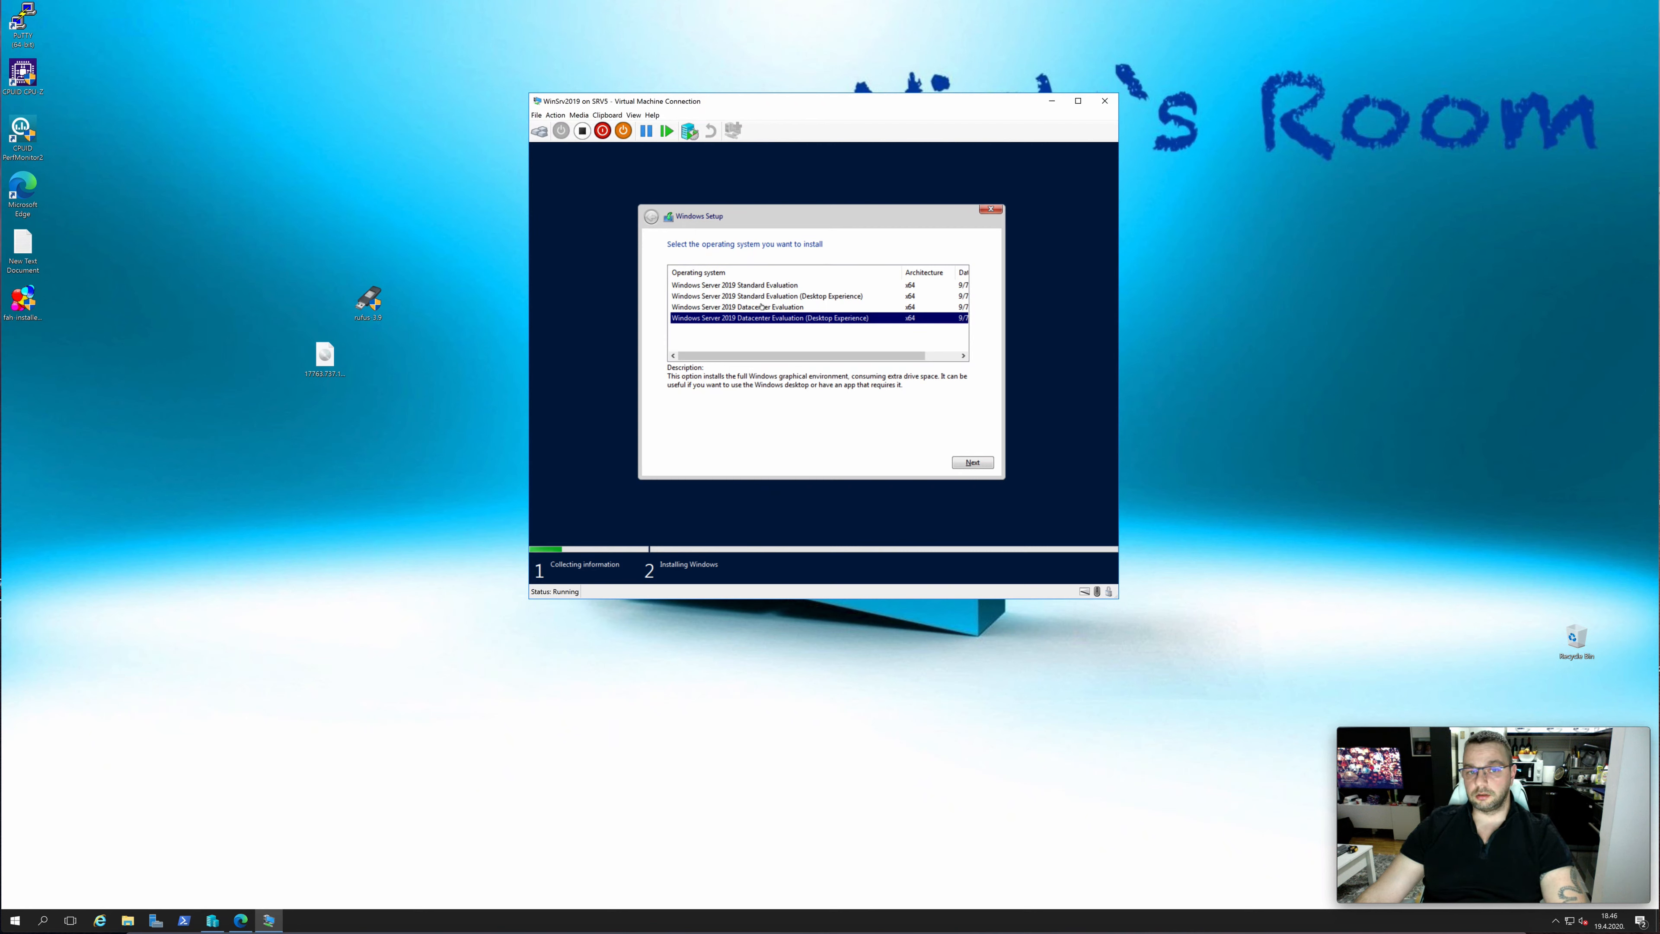
{"action": "left_click", "coordinate": [749, 308]}
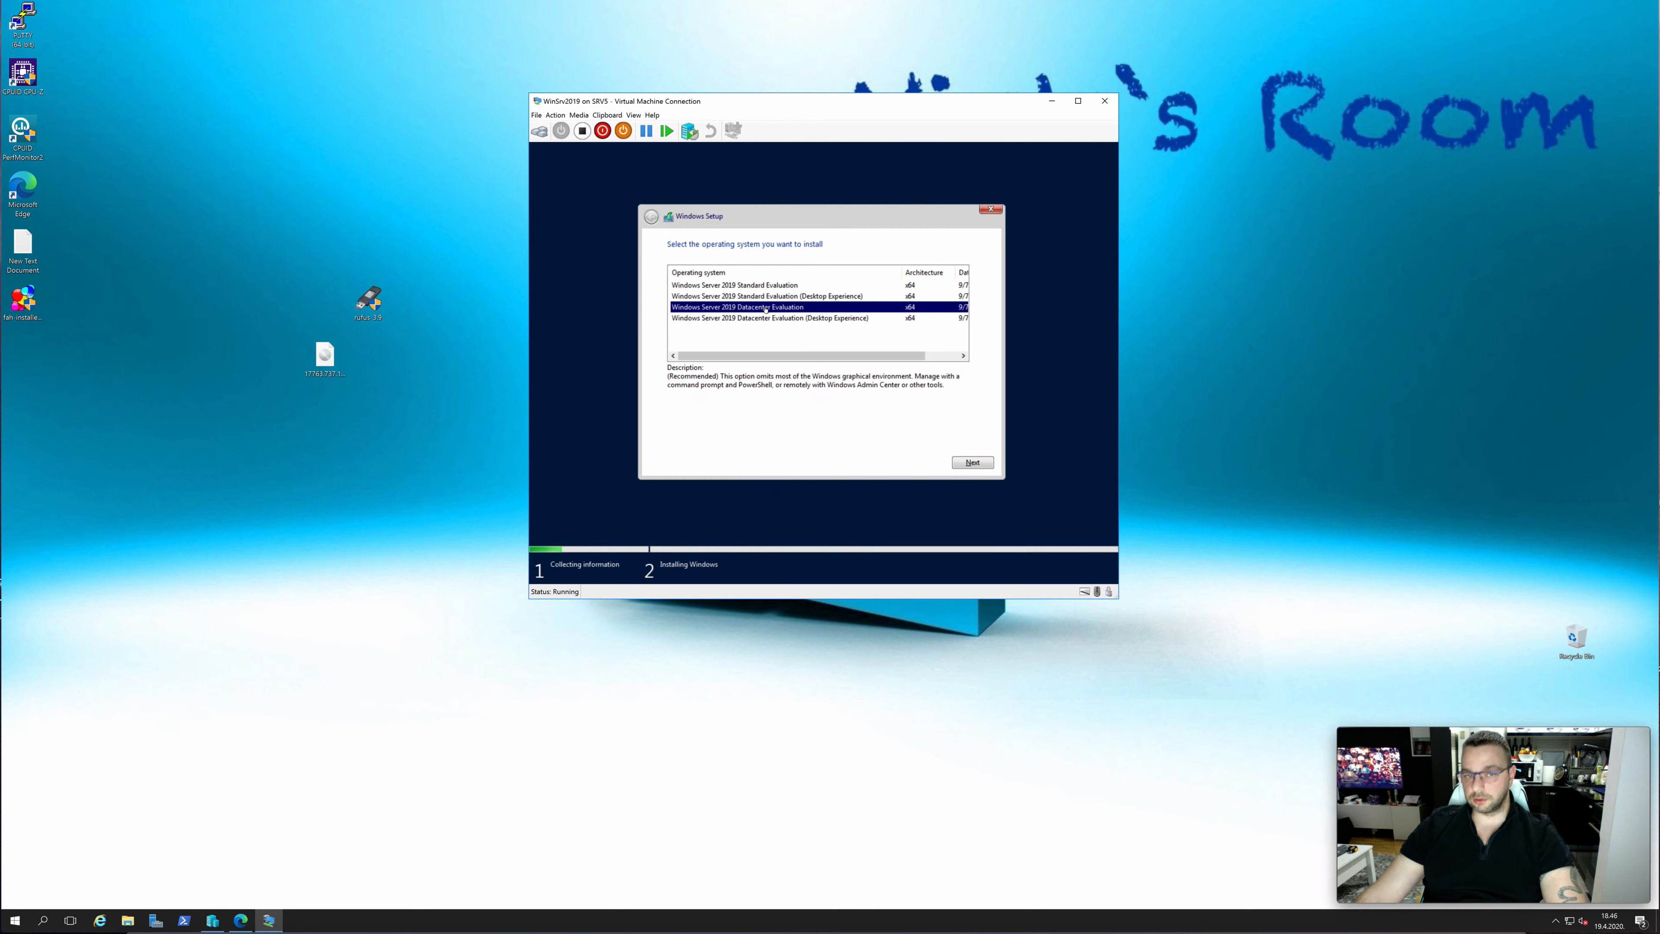
{"action": "left_click", "coordinate": [784, 319]}
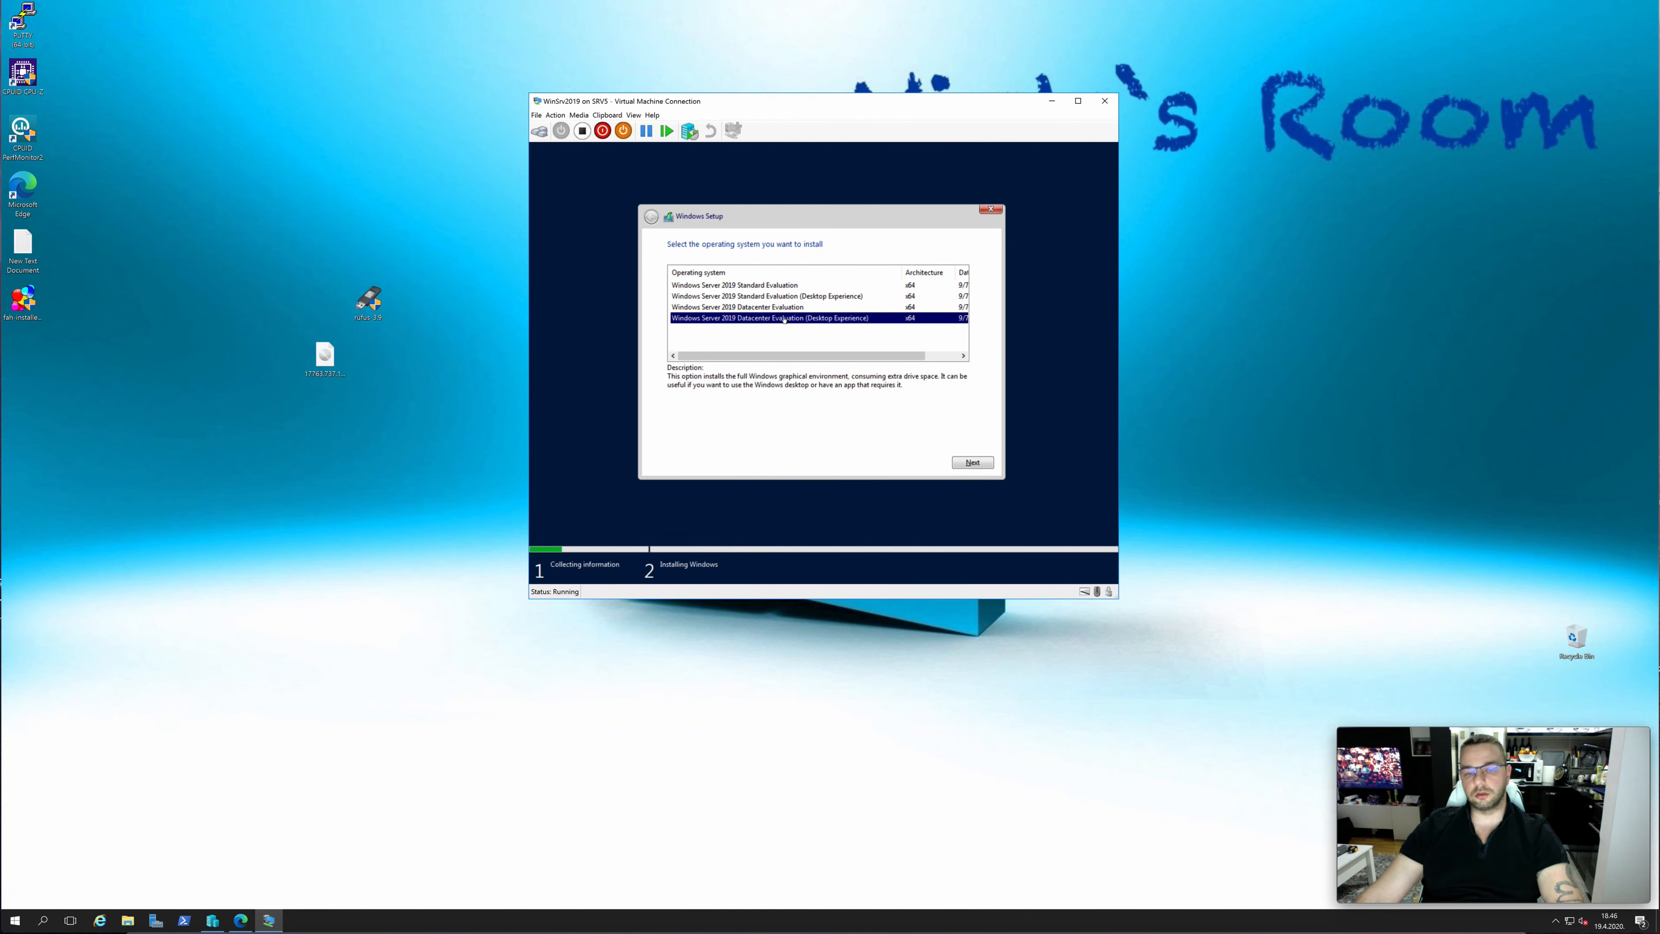
{"action": "key", "text": "Up"}
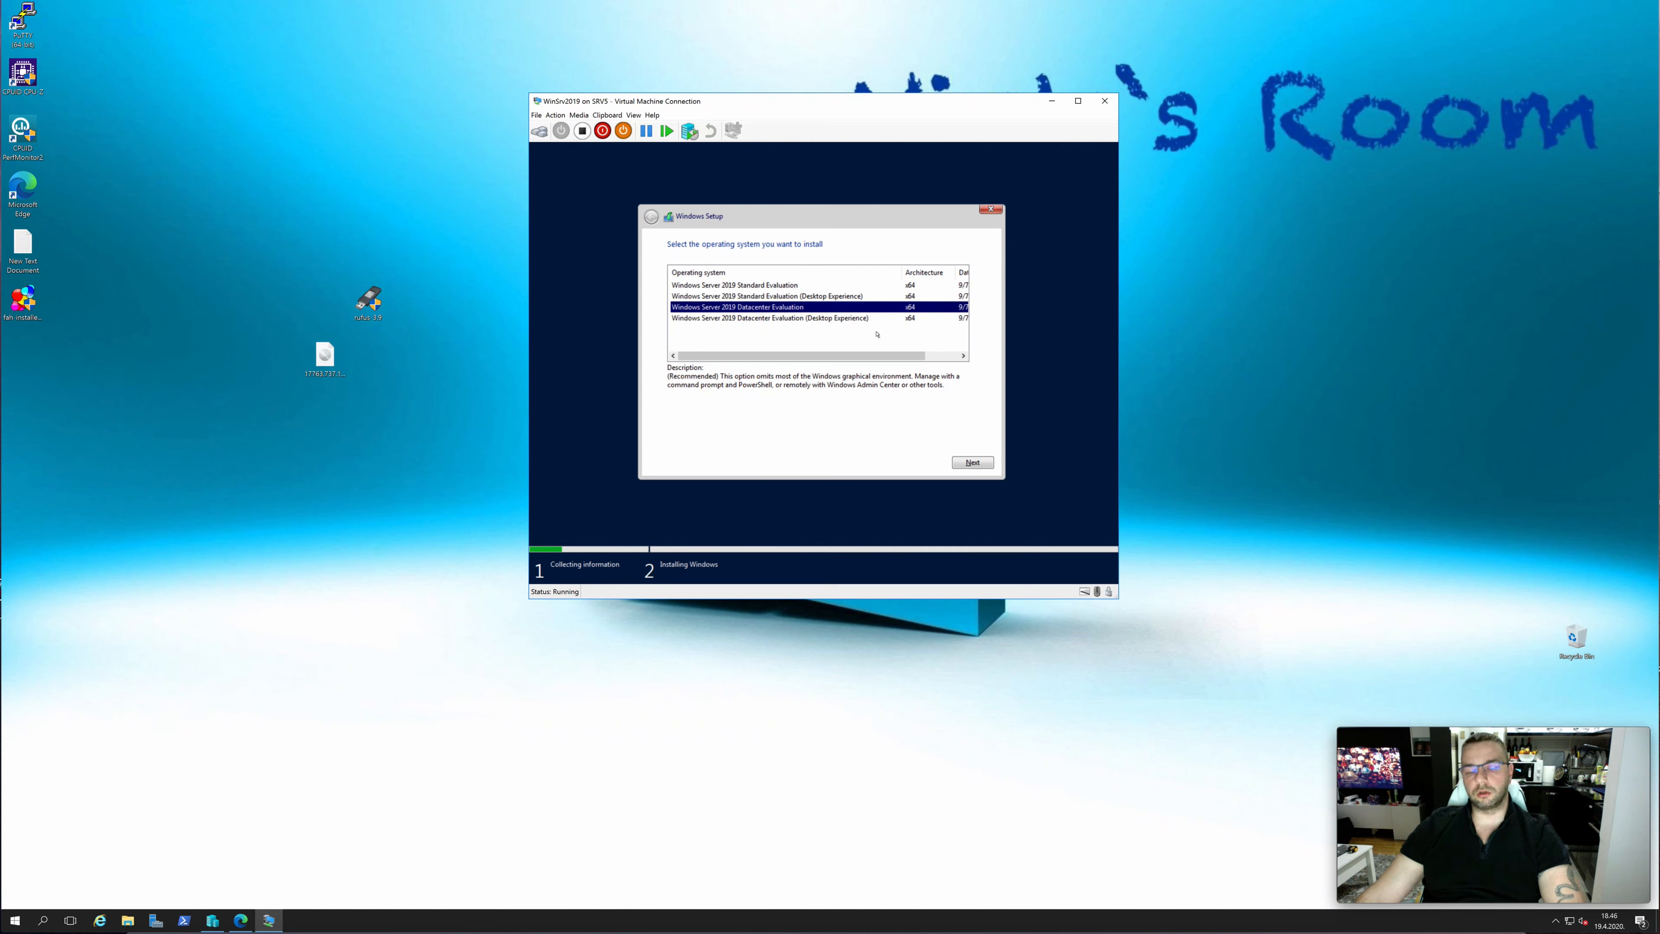
{"action": "left_click", "coordinate": [772, 322]}
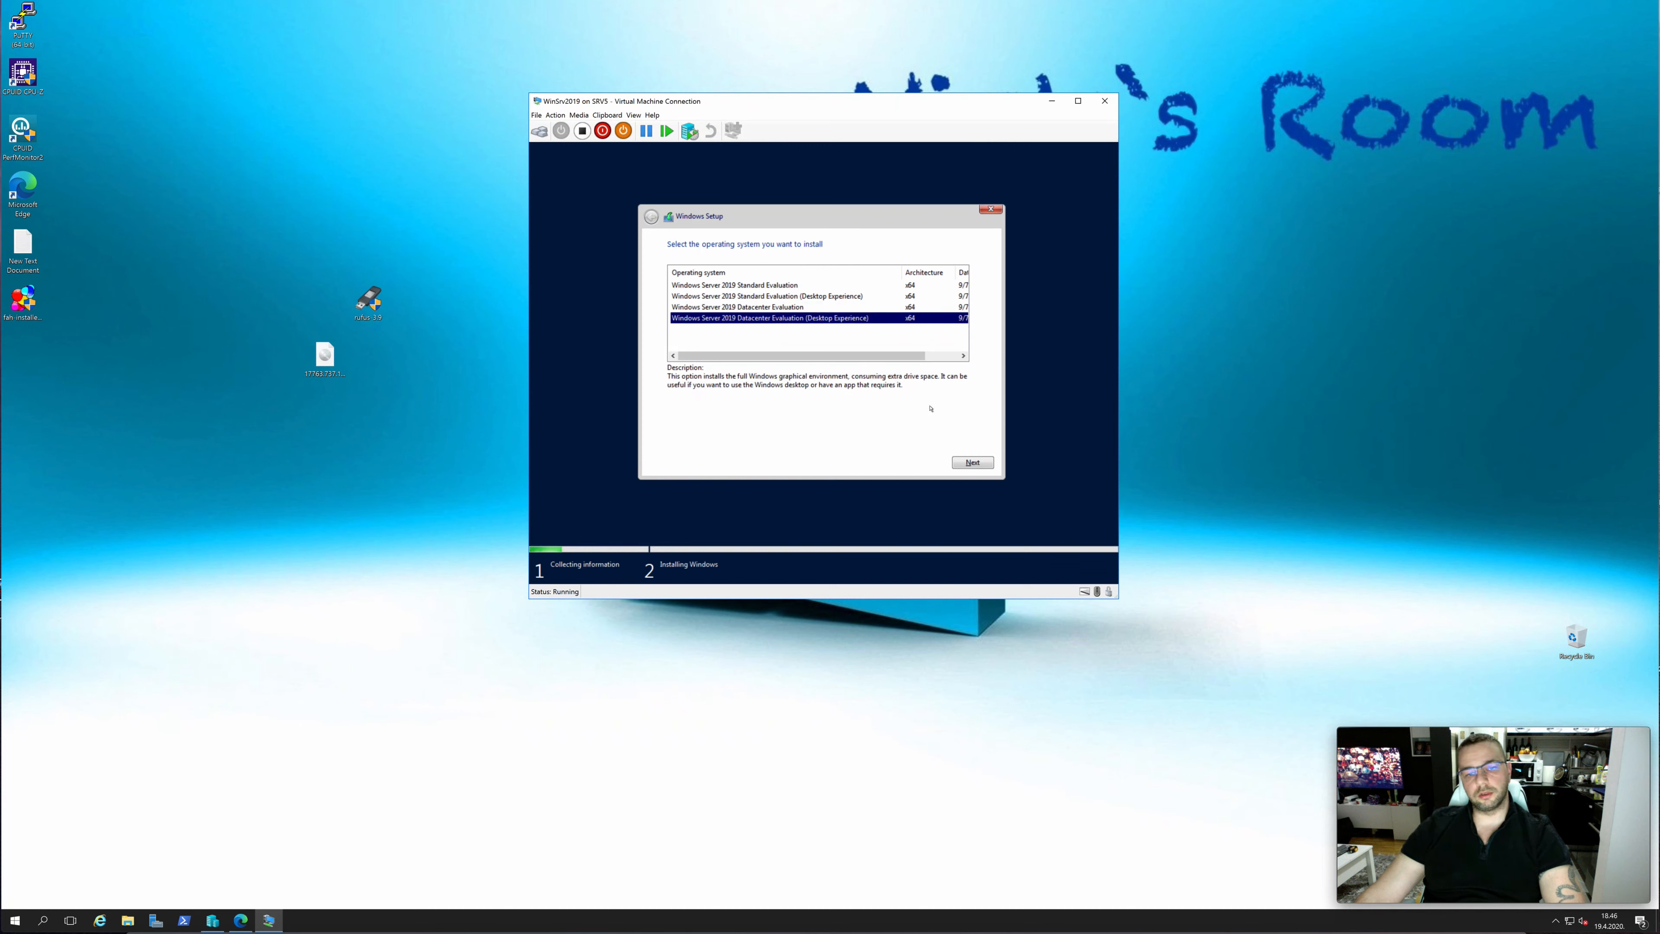
{"action": "left_click", "coordinate": [969, 463]}
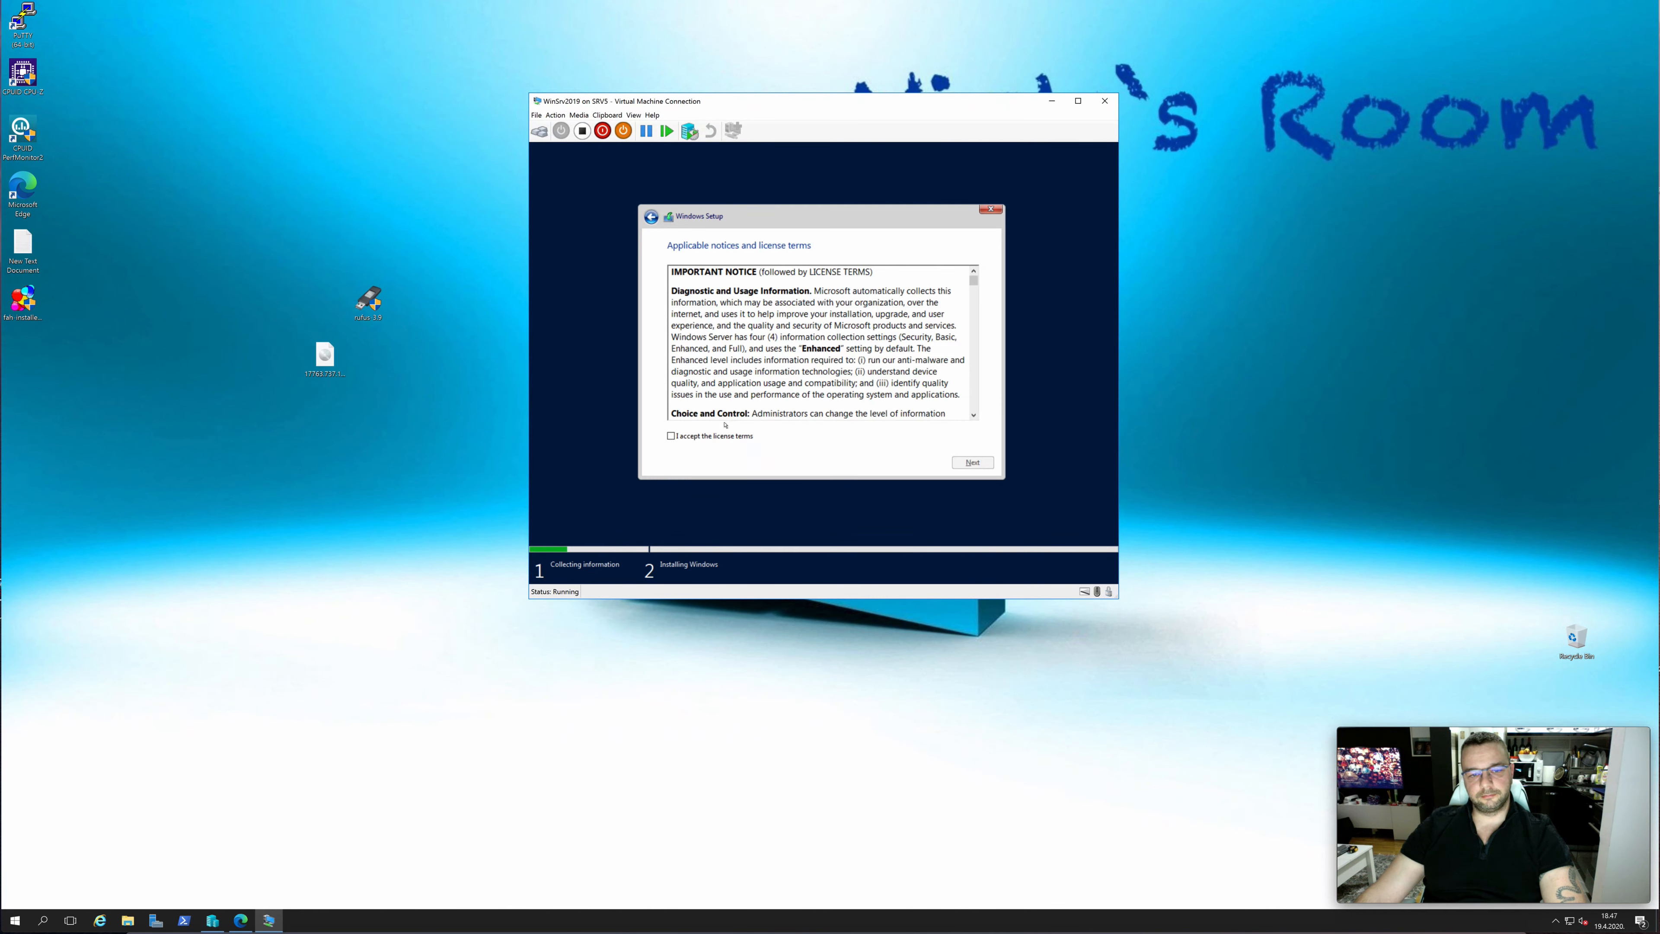
{"action": "left_click", "coordinate": [670, 436]}
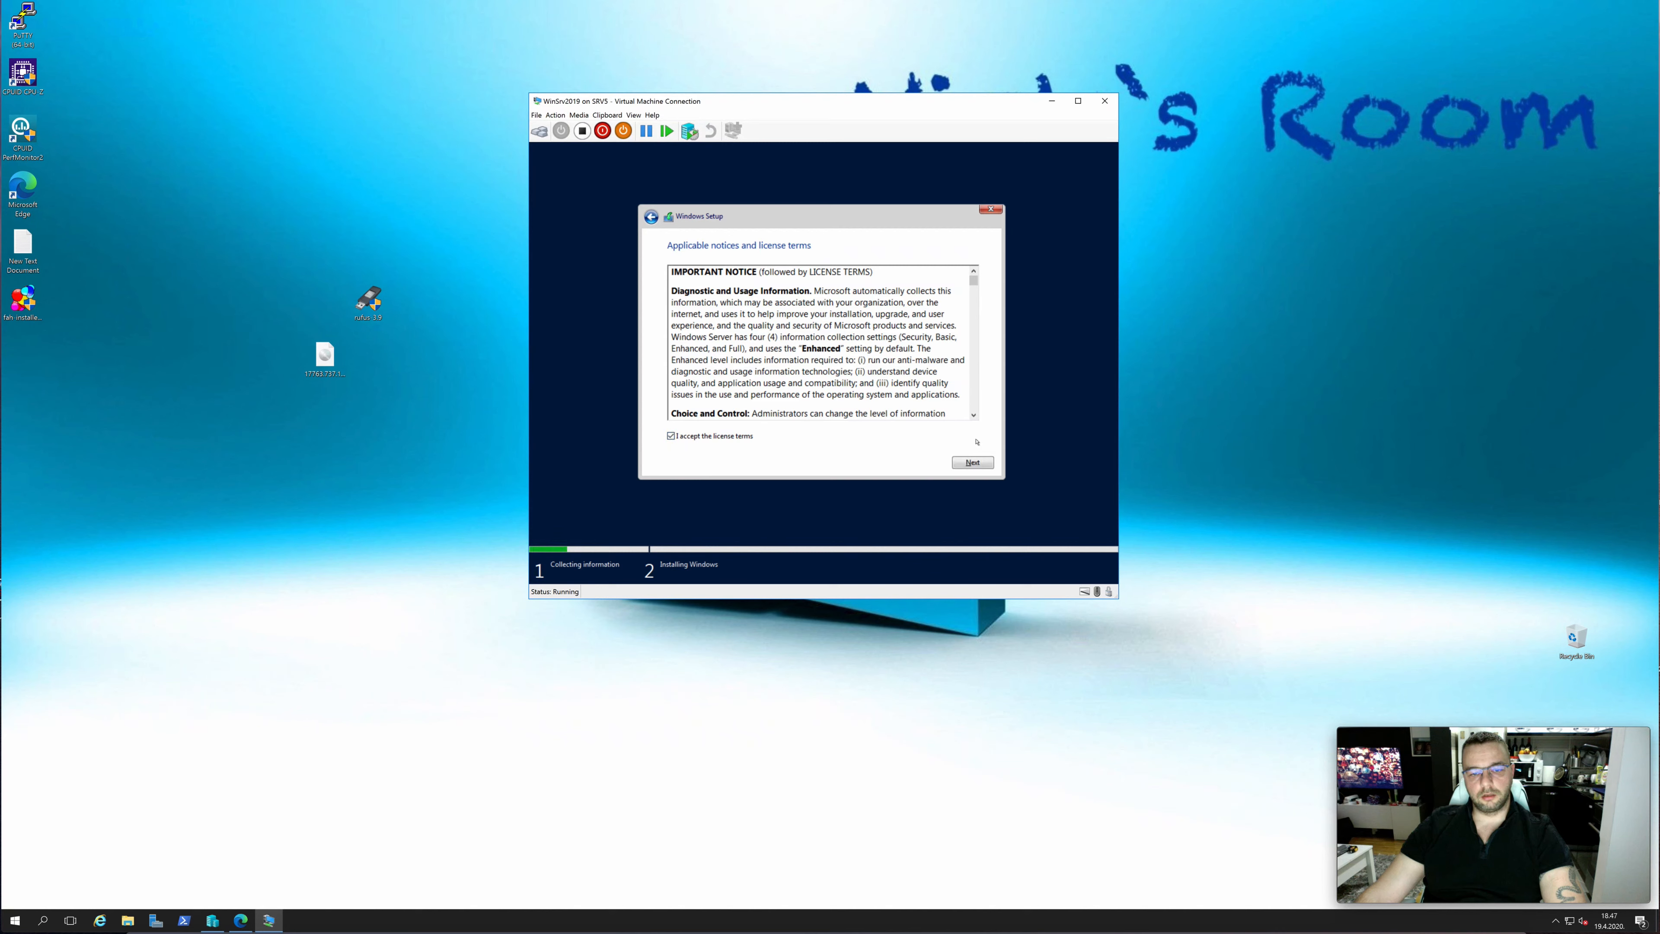
{"action": "left_click", "coordinate": [973, 462]}
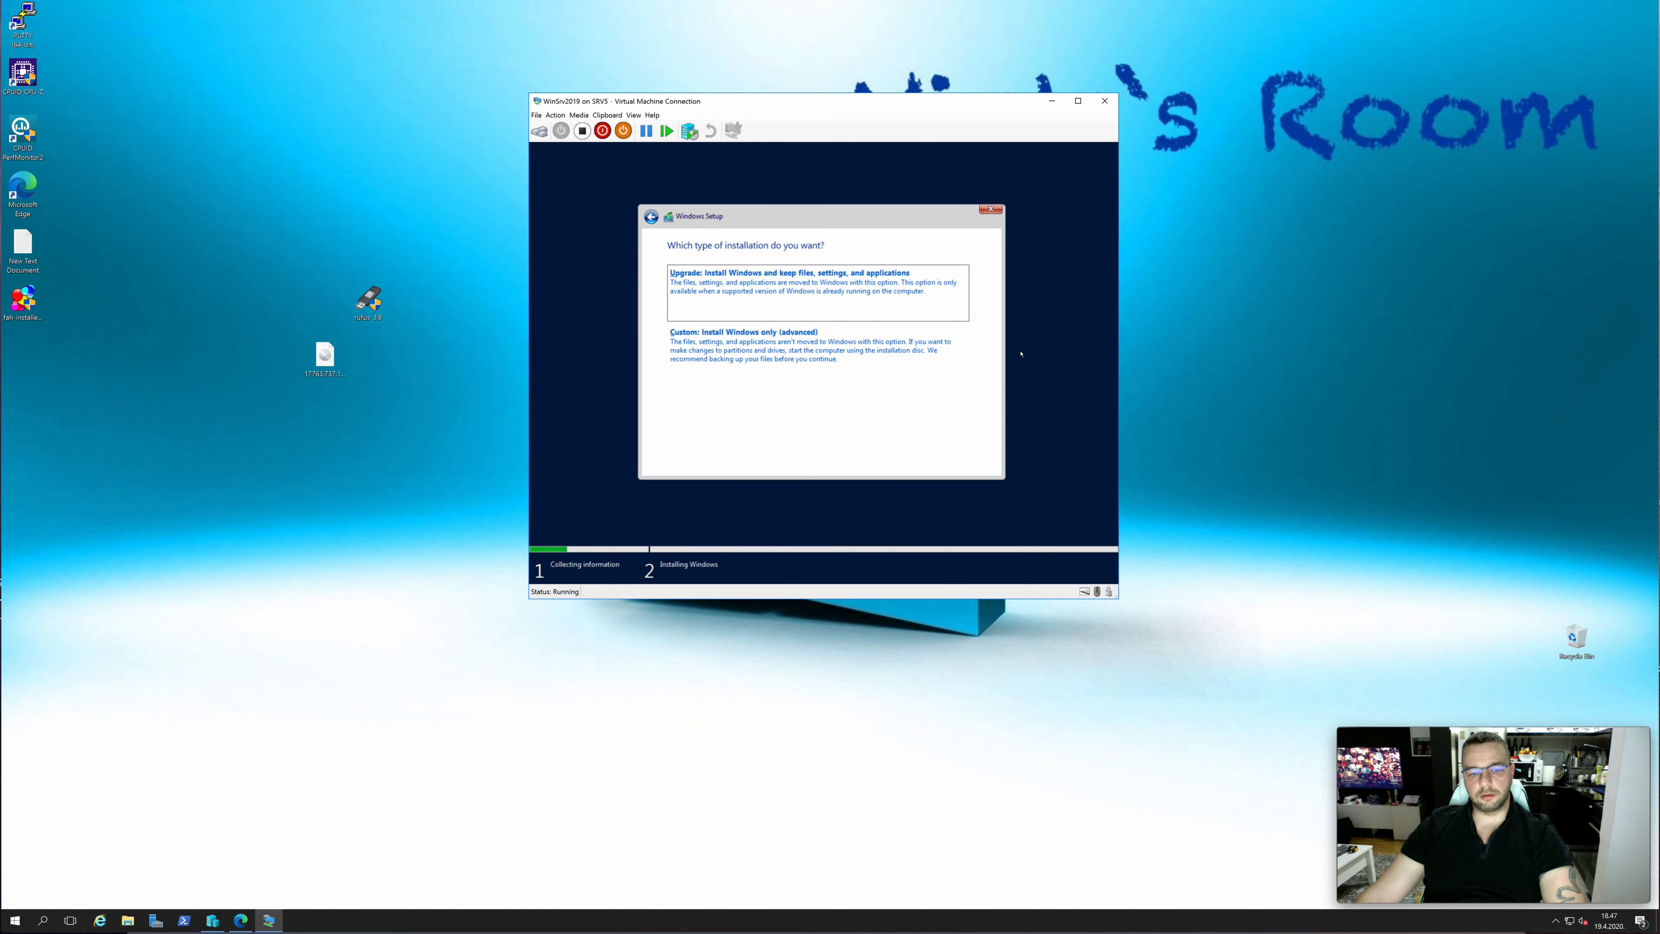
Choose the custom Windows-only installation and install onto the unallocated space of Drive 0
{"action": "left_click", "coordinate": [764, 358]}
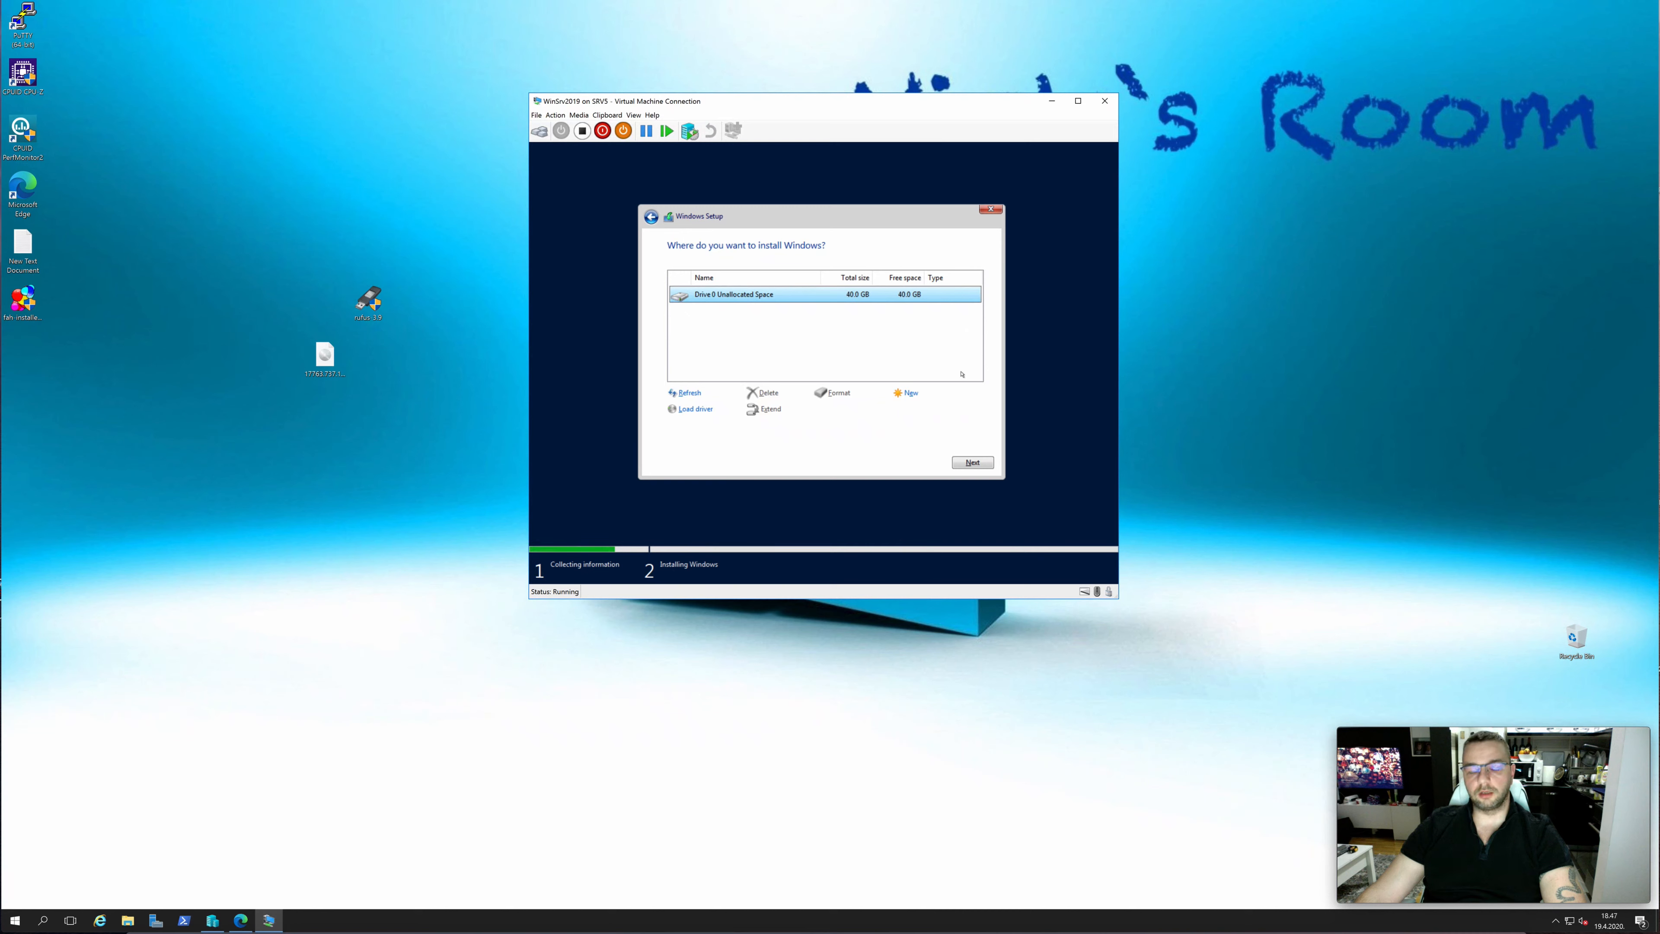
{"action": "left_click", "coordinate": [972, 462]}
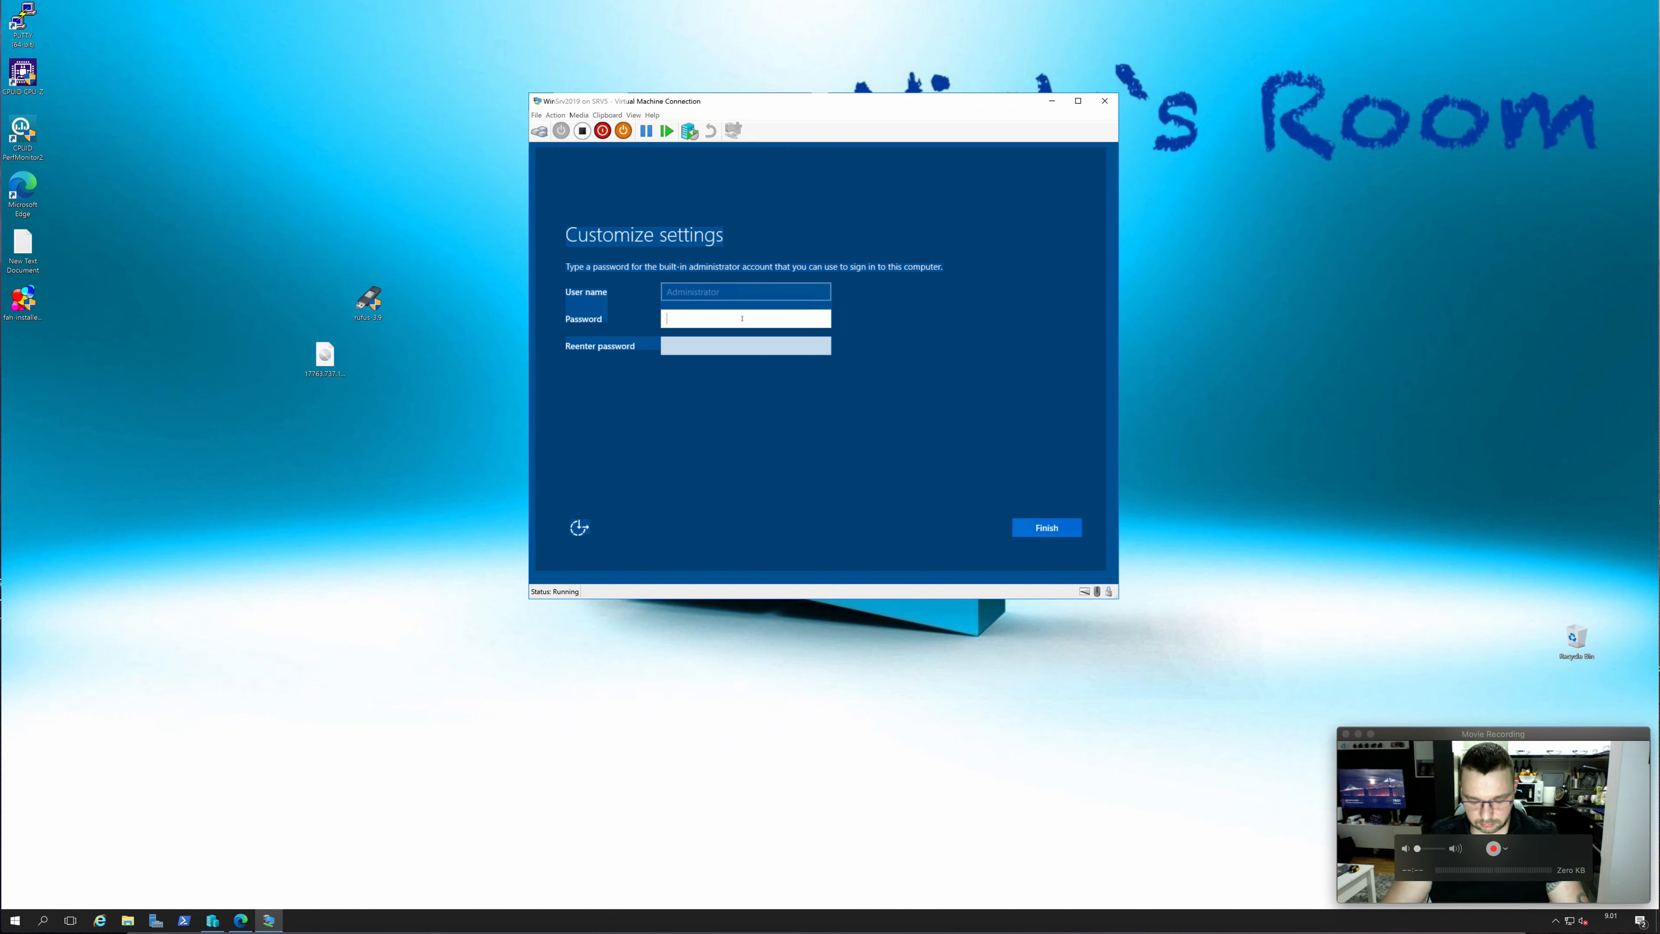
Enter and re-enter a password for the built-in Administrator account and finish customizing the settings
{"action": "type", "text": "••••••"}
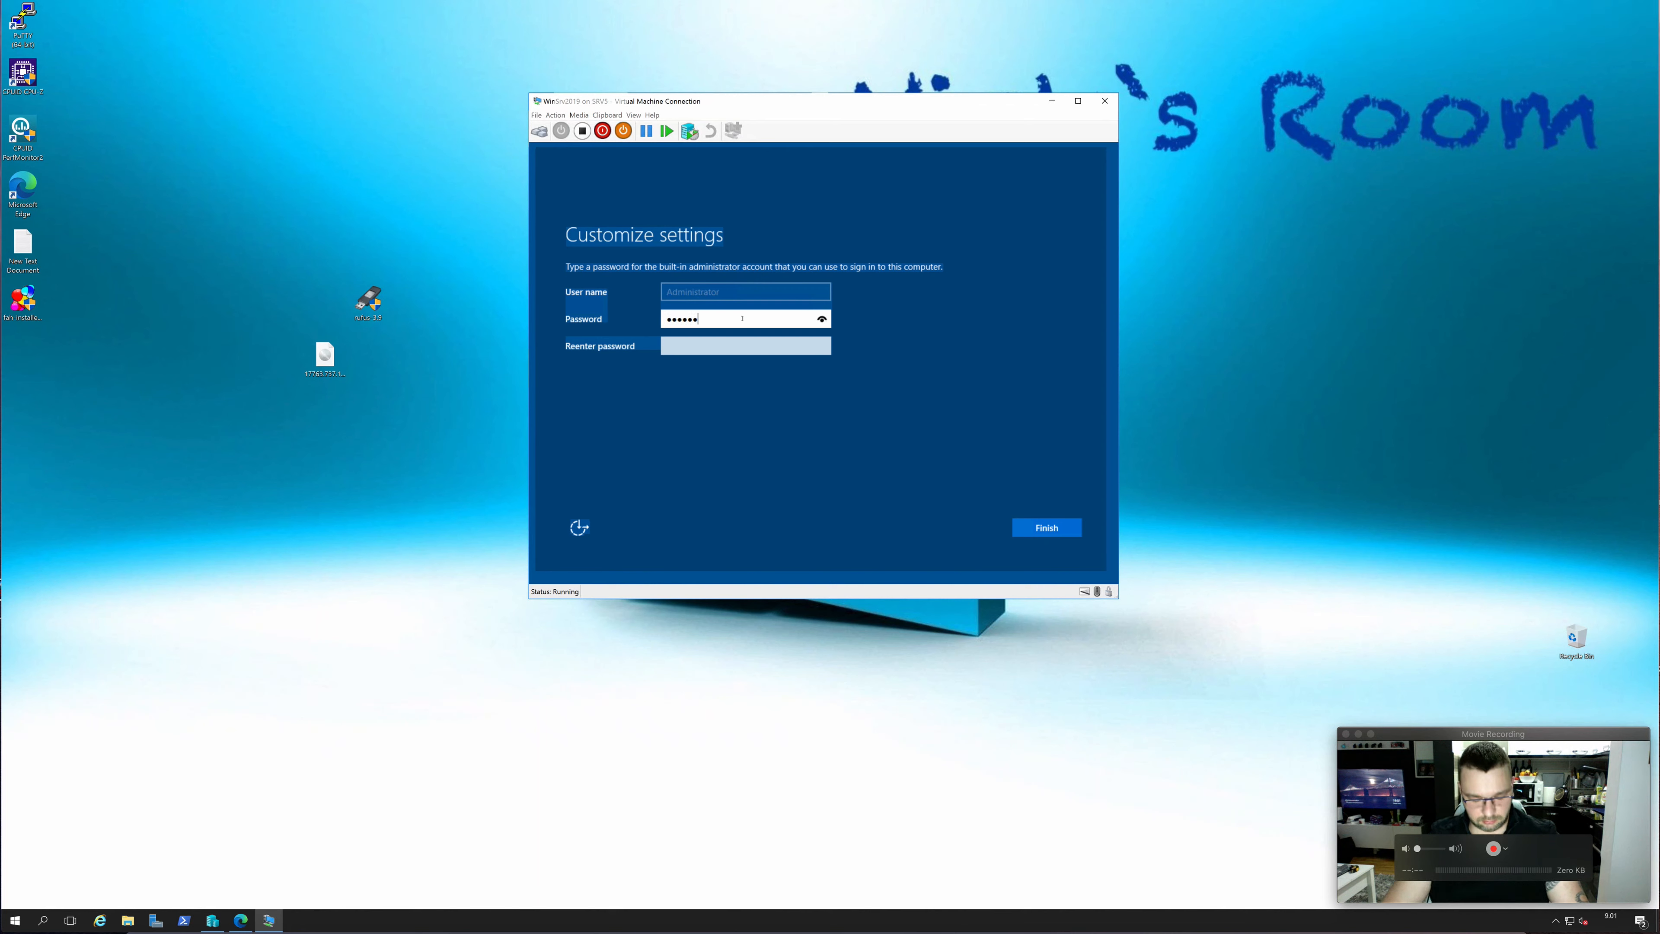
{"action": "type", "text": "•••••••••"}
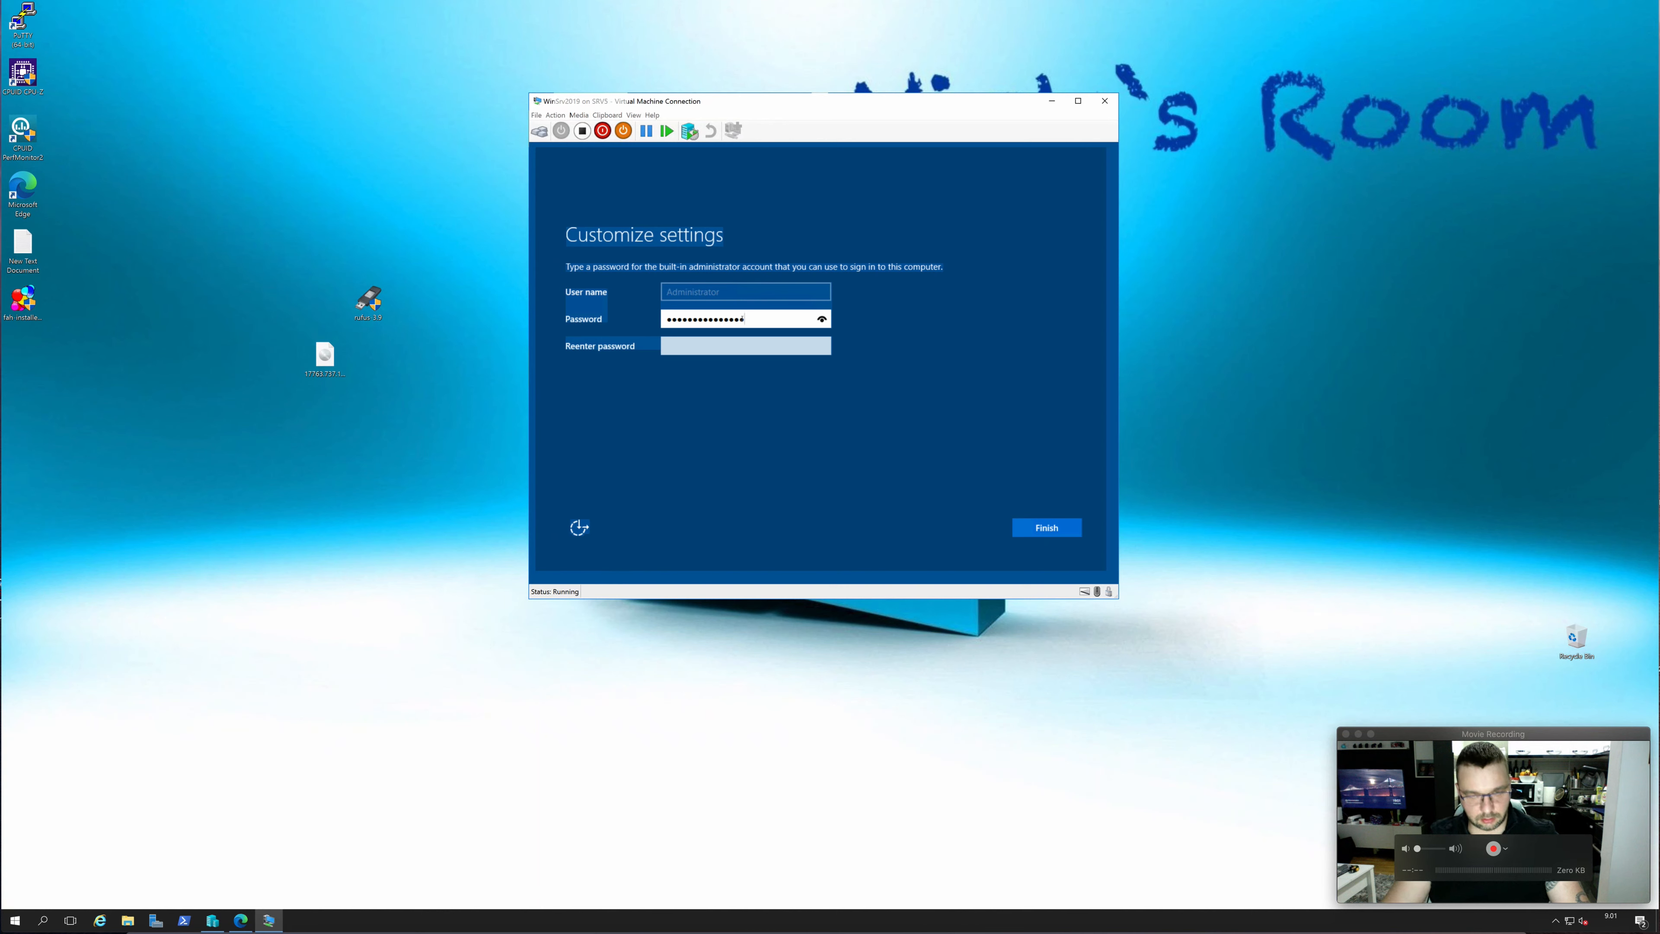
{"action": "key", "text": "Tab"}
{"action": "type", "text": "••••••"}
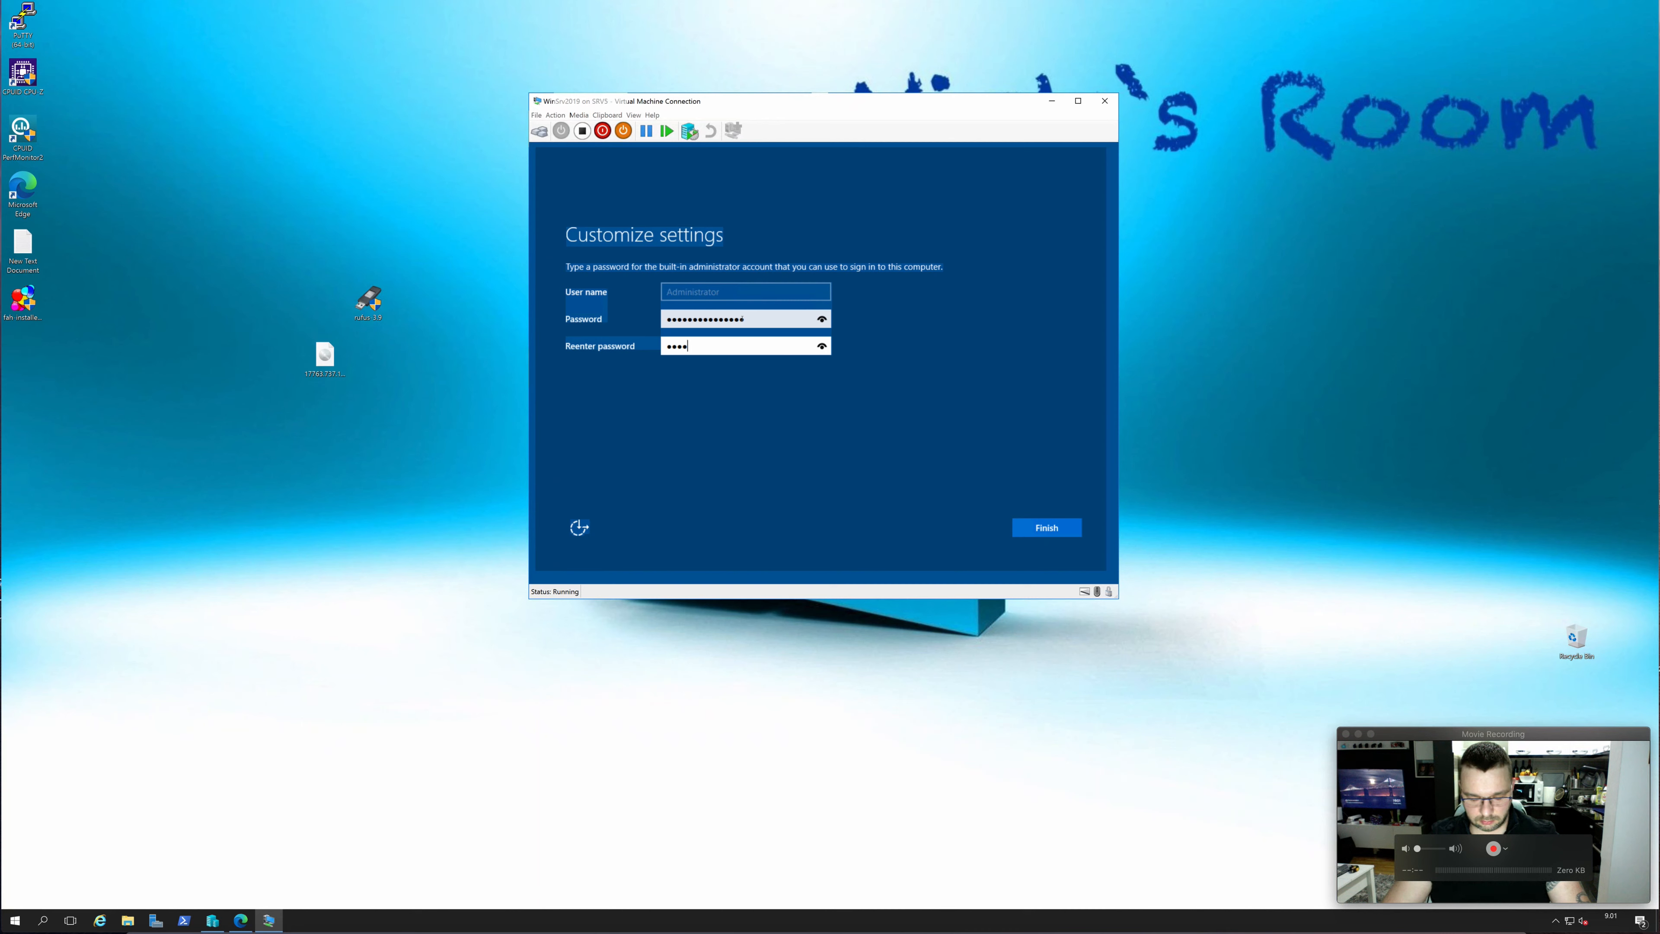
{"action": "type", "text": "•••••••••"}
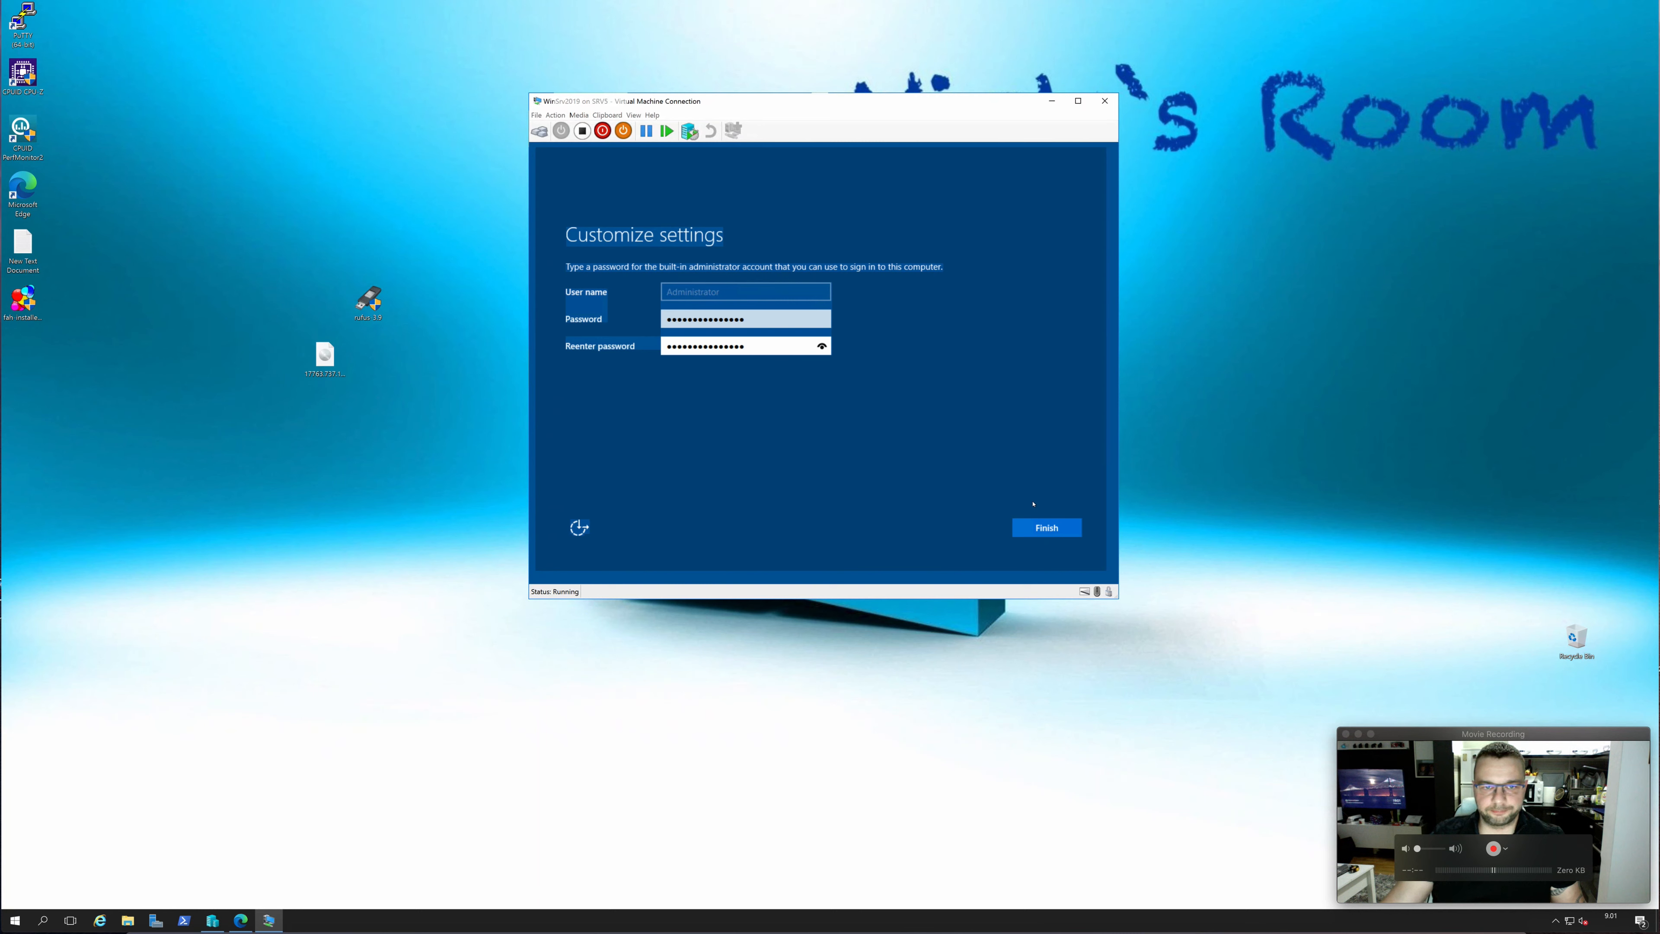
{"action": "left_click", "coordinate": [1047, 529]}
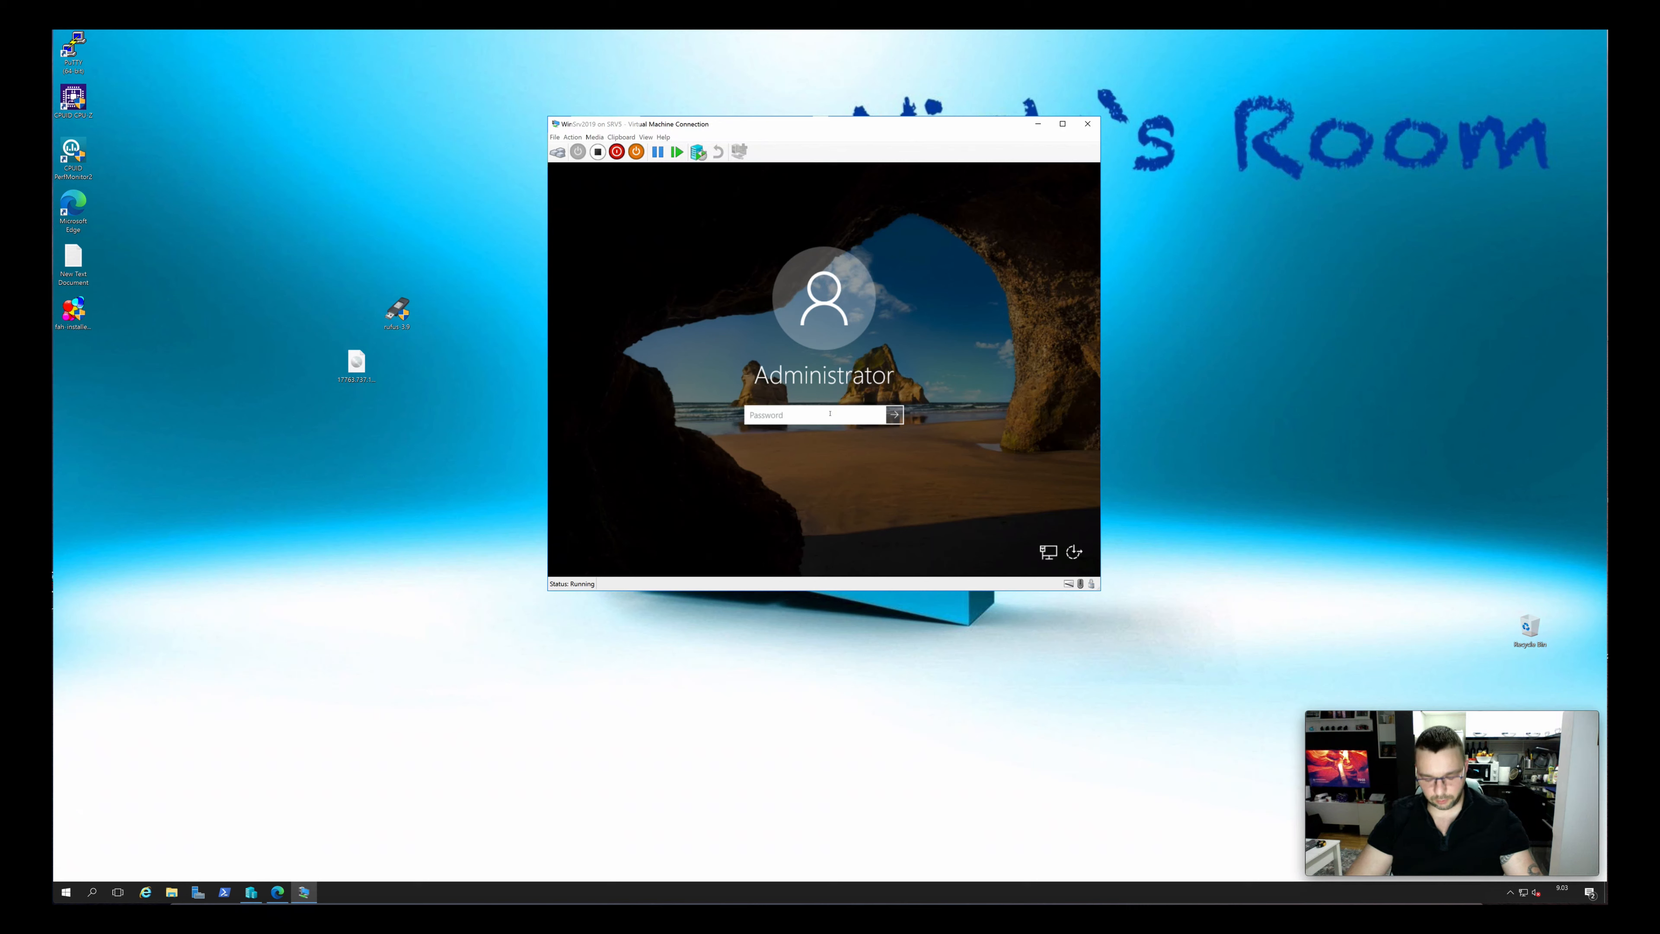
Sign in to the new server as Administrator with the account password
{"action": "type", "text": "P•••••"}
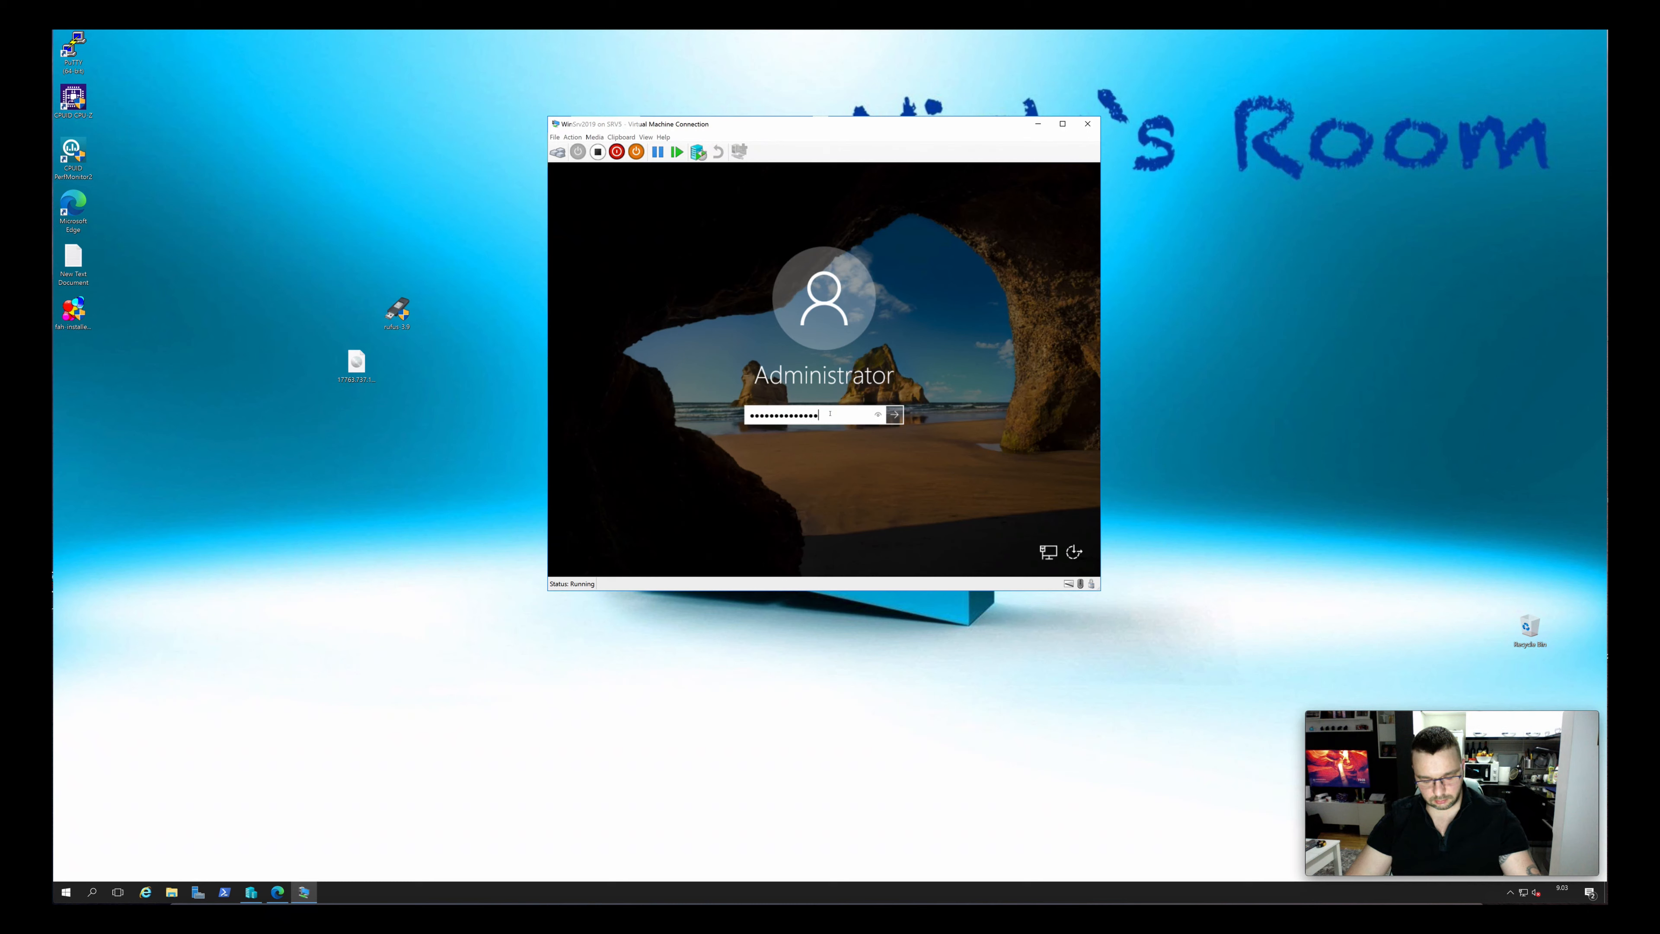
{"action": "key", "text": "Return"}
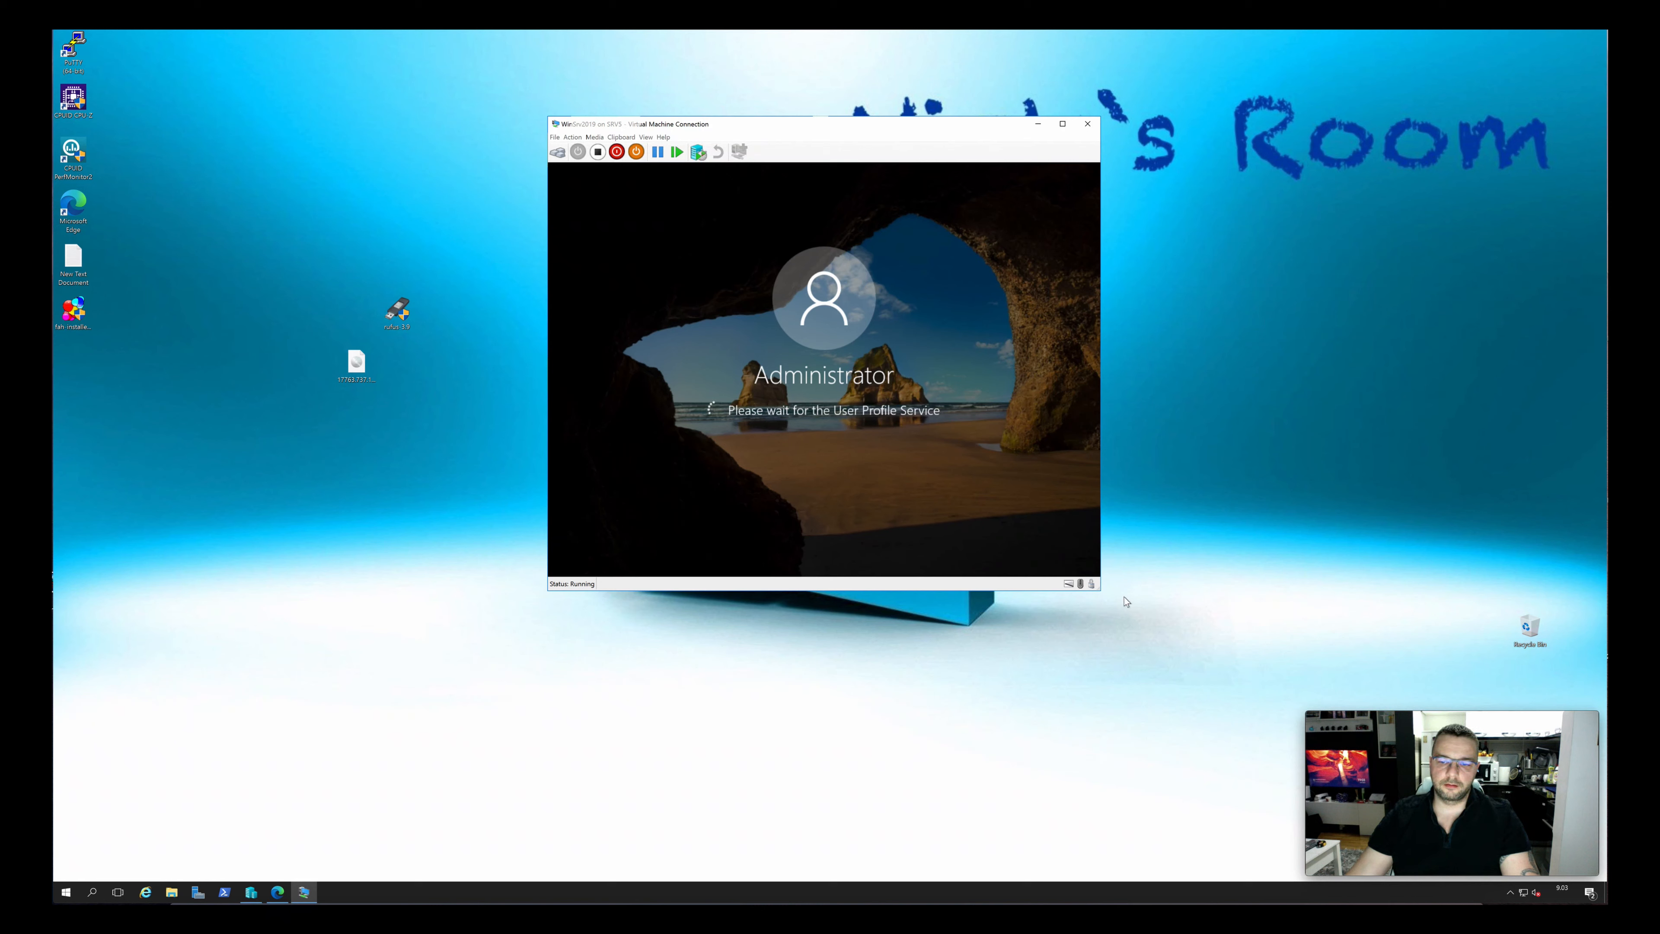
Switch the virtual machine connection to full screen mode
{"action": "left_click_drag", "start_coordinate": [1100, 589], "coordinate": [1100, 590]}
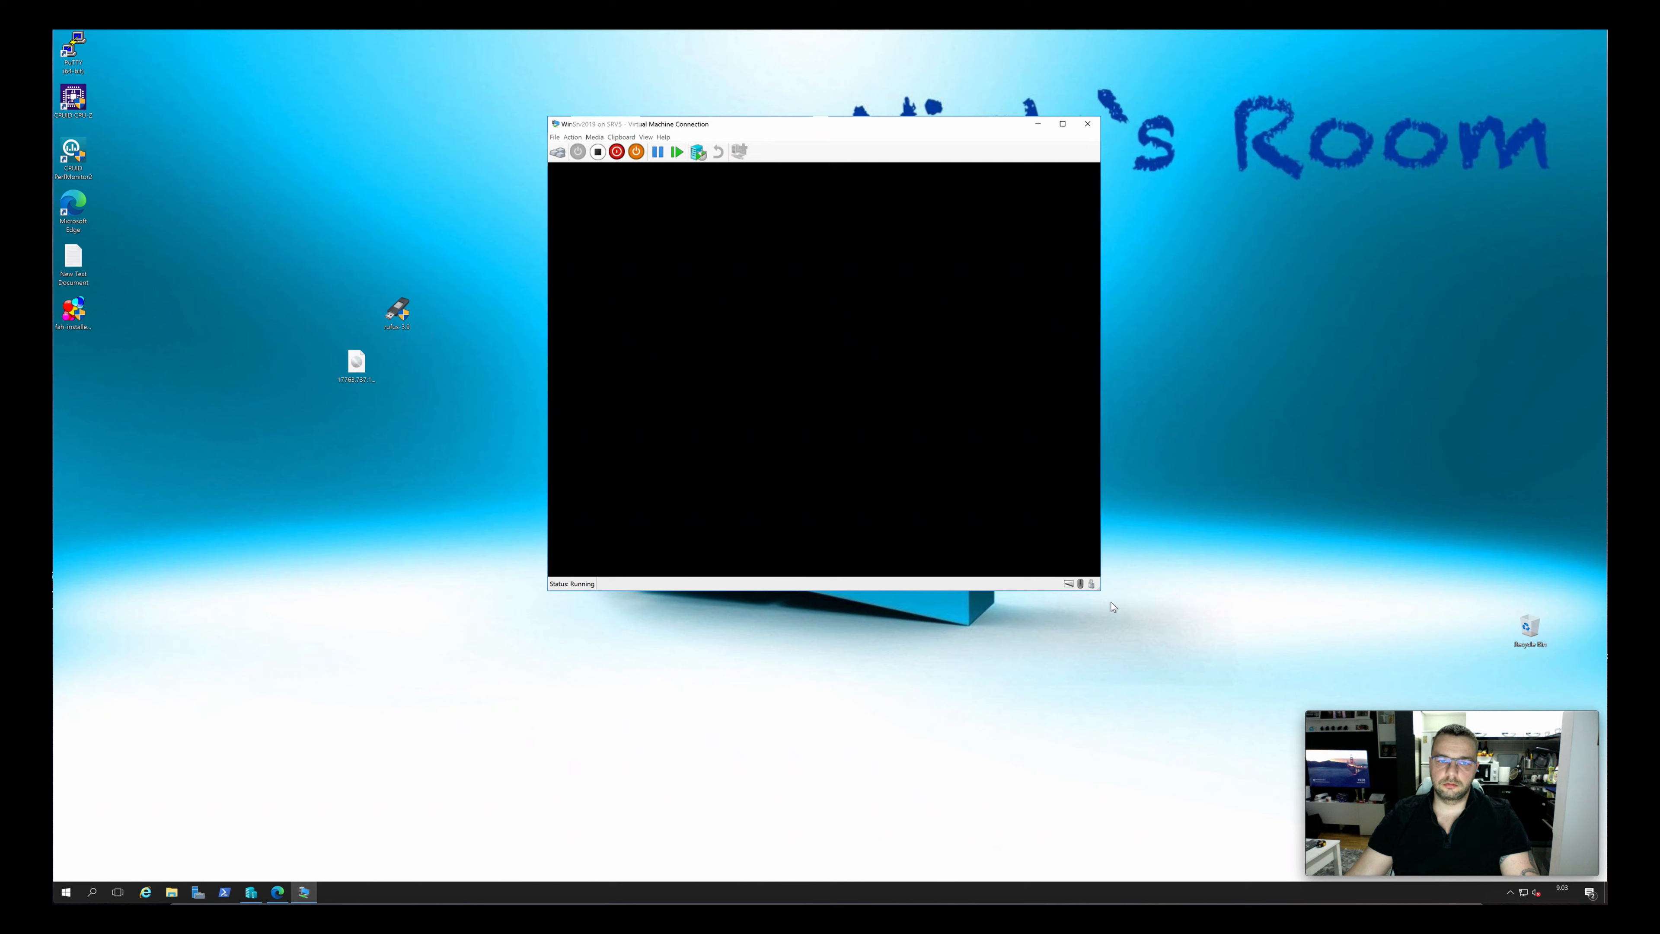
{"action": "left_click", "coordinate": [644, 137]}
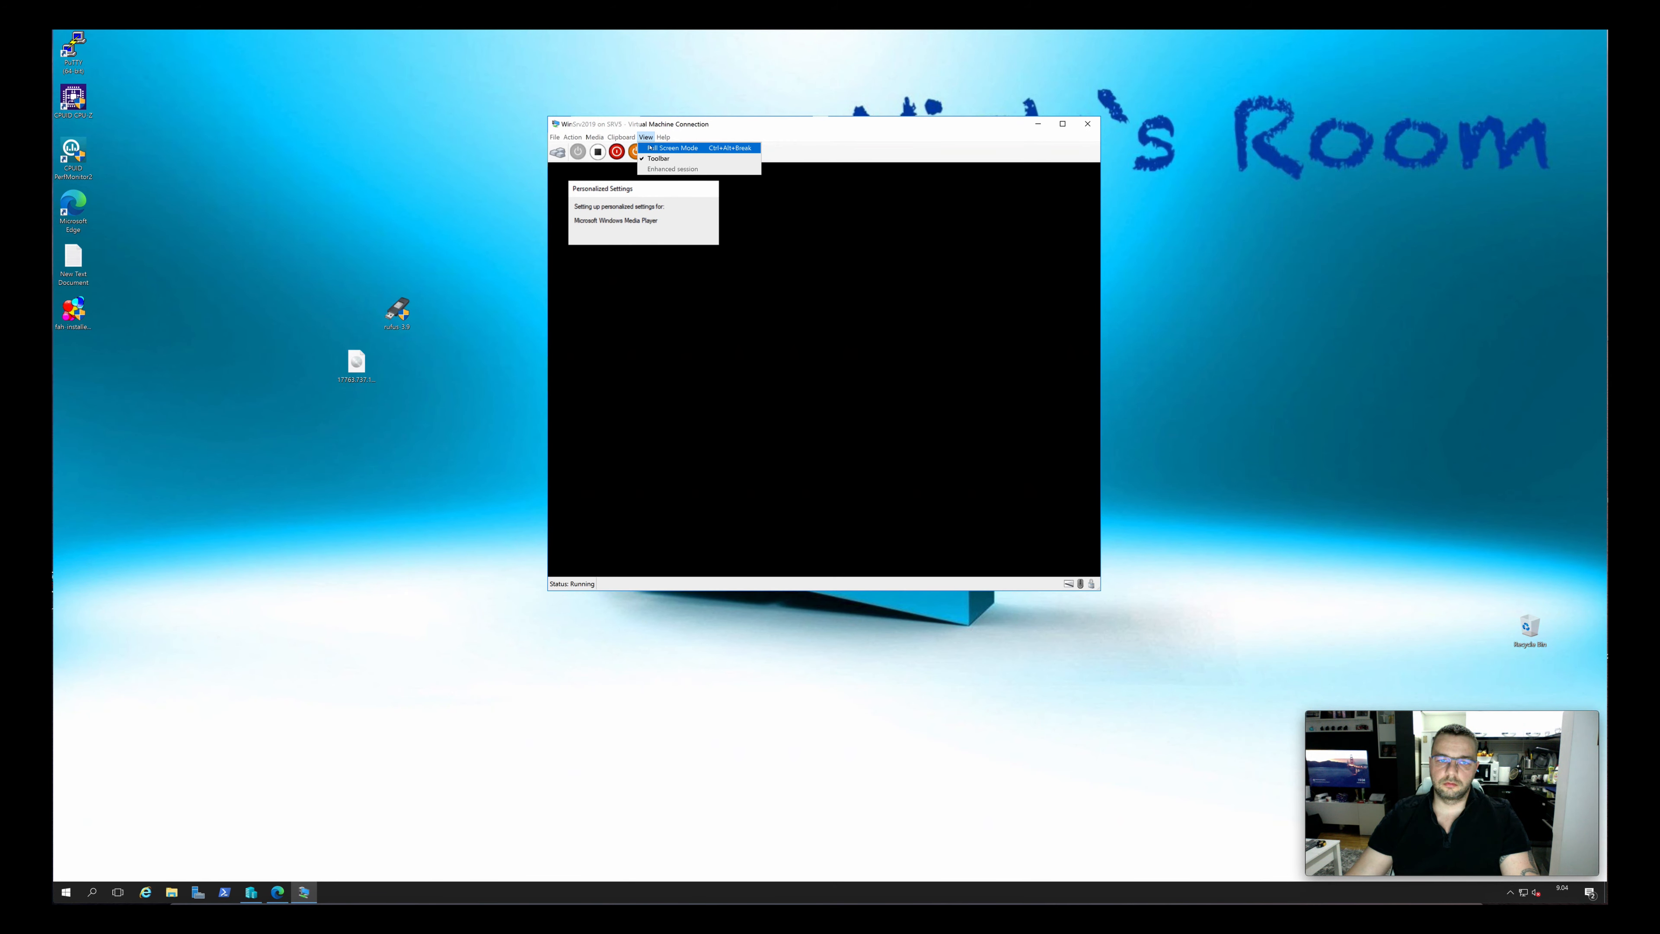
{"action": "left_click", "coordinate": [667, 148]}
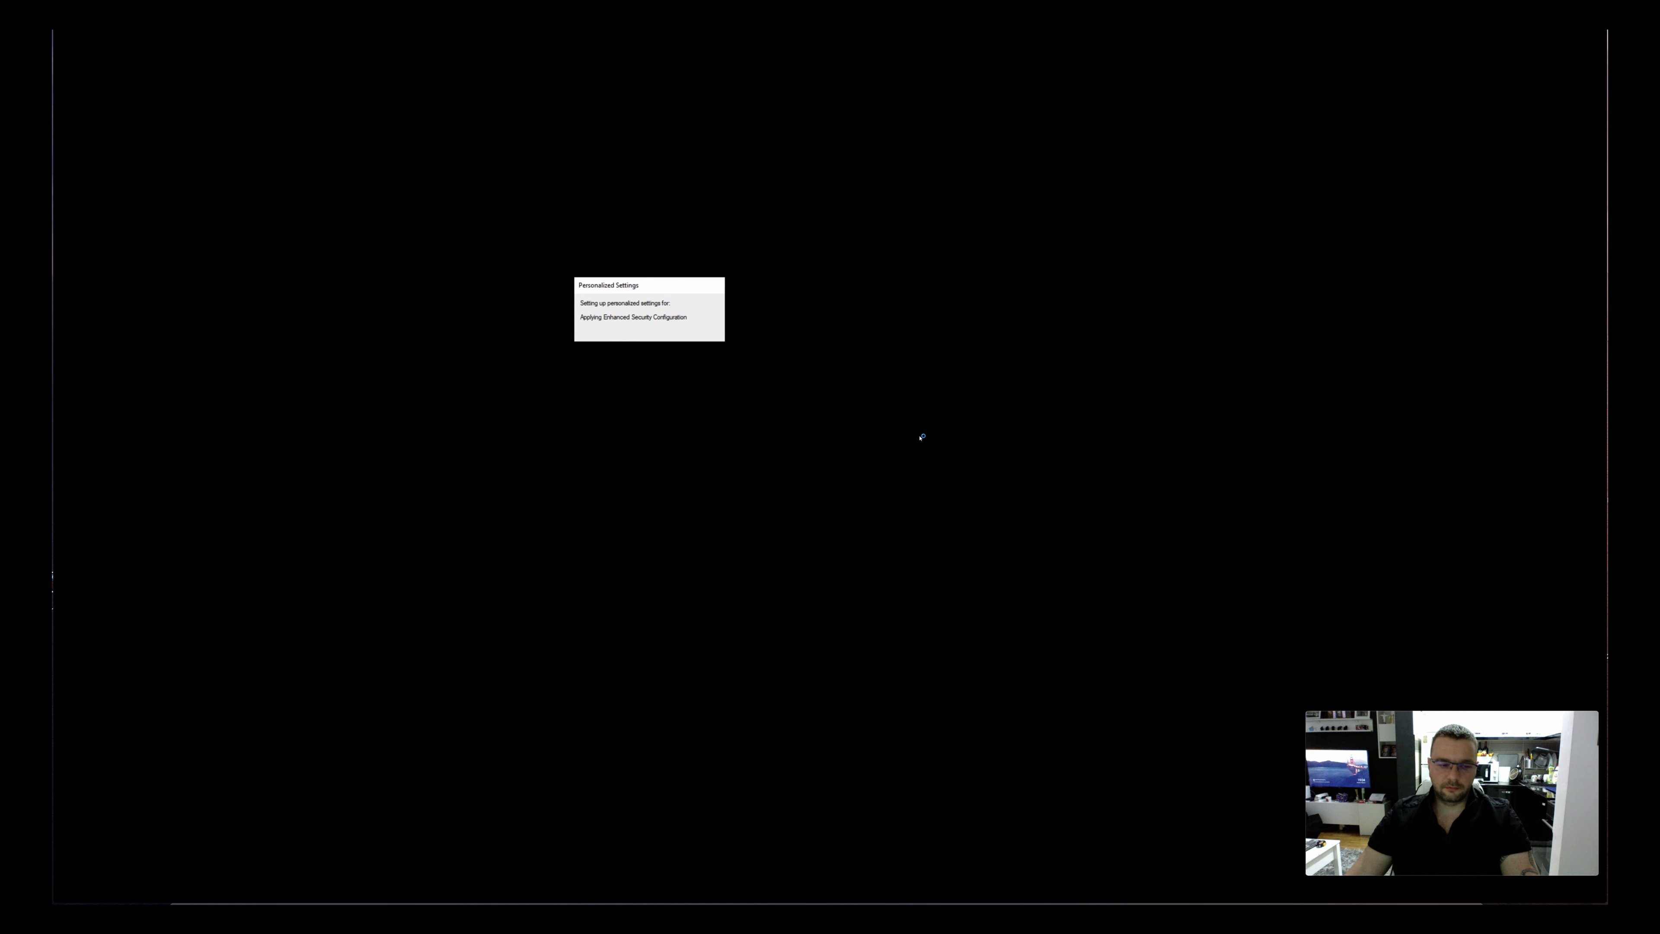
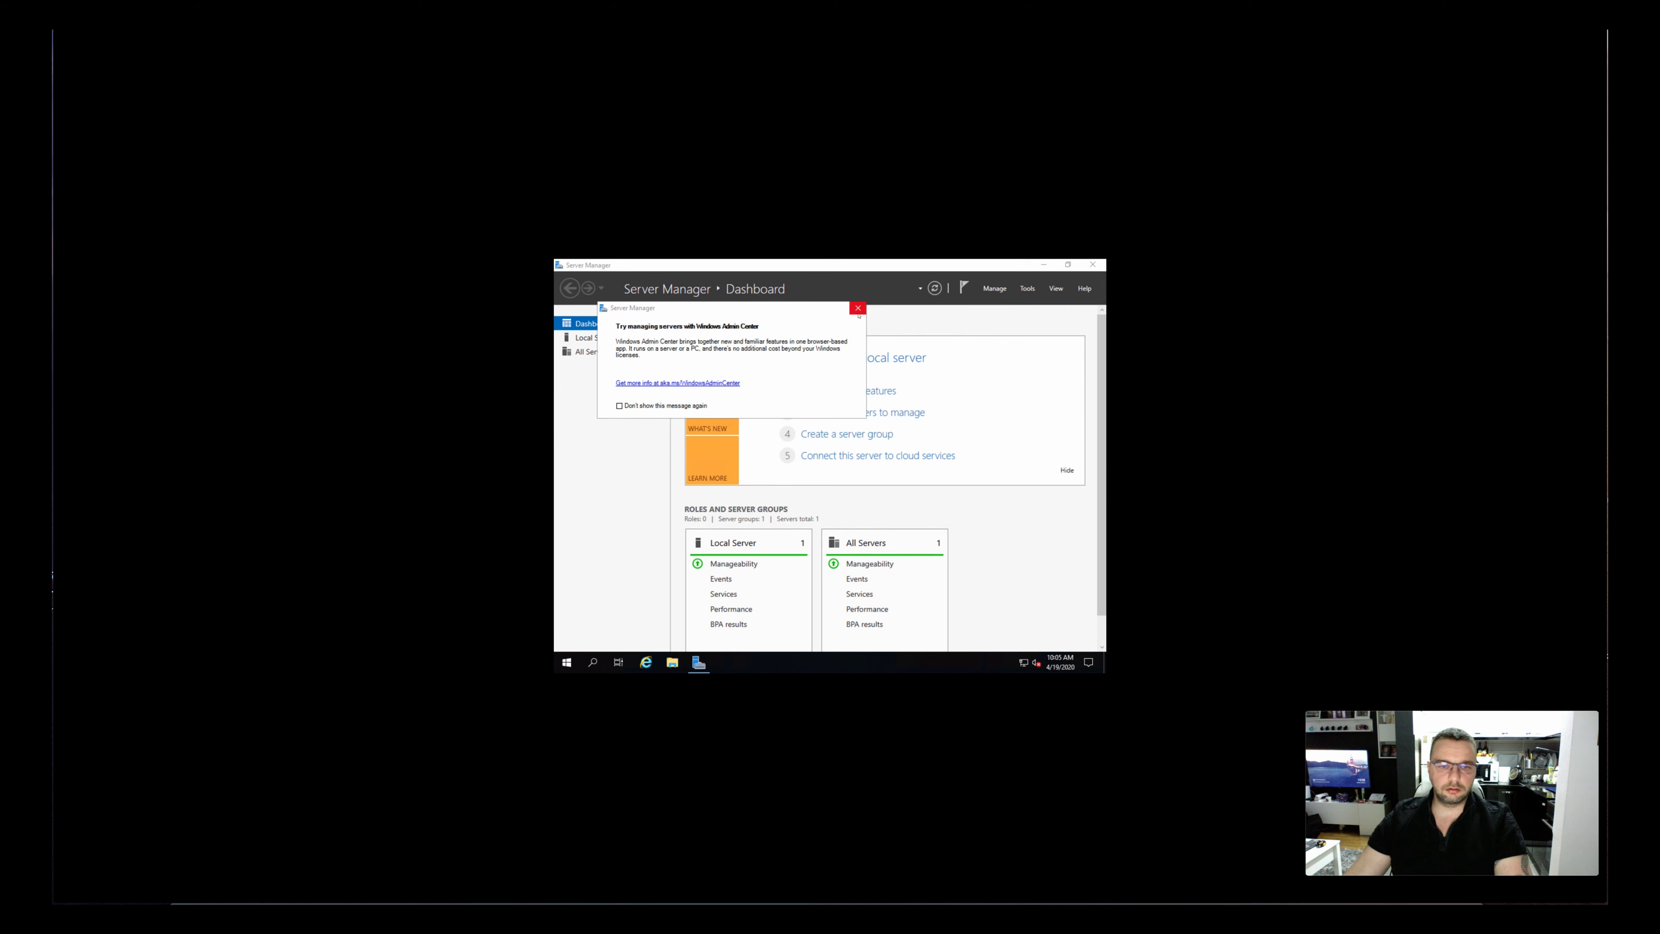
Dismiss the Windows Admin Center notice and start the stopped Downloaded Maps Manager service on the local server
{"action": "left_click", "coordinate": [858, 308]}
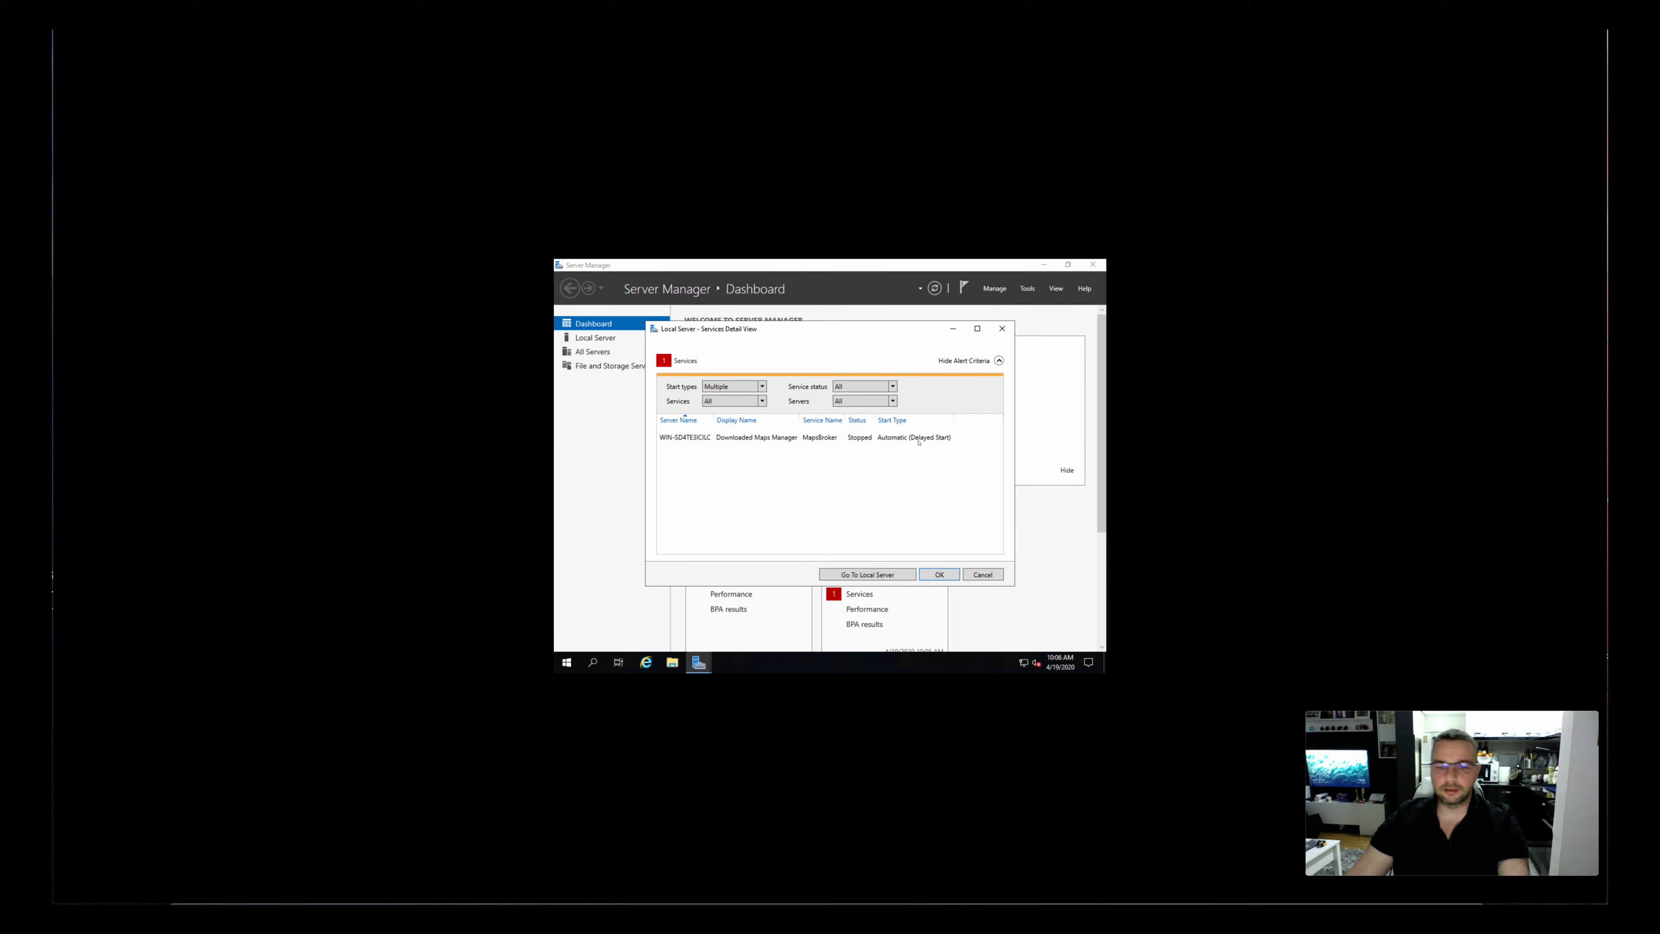
{"action": "right_click", "coordinate": [917, 438]}
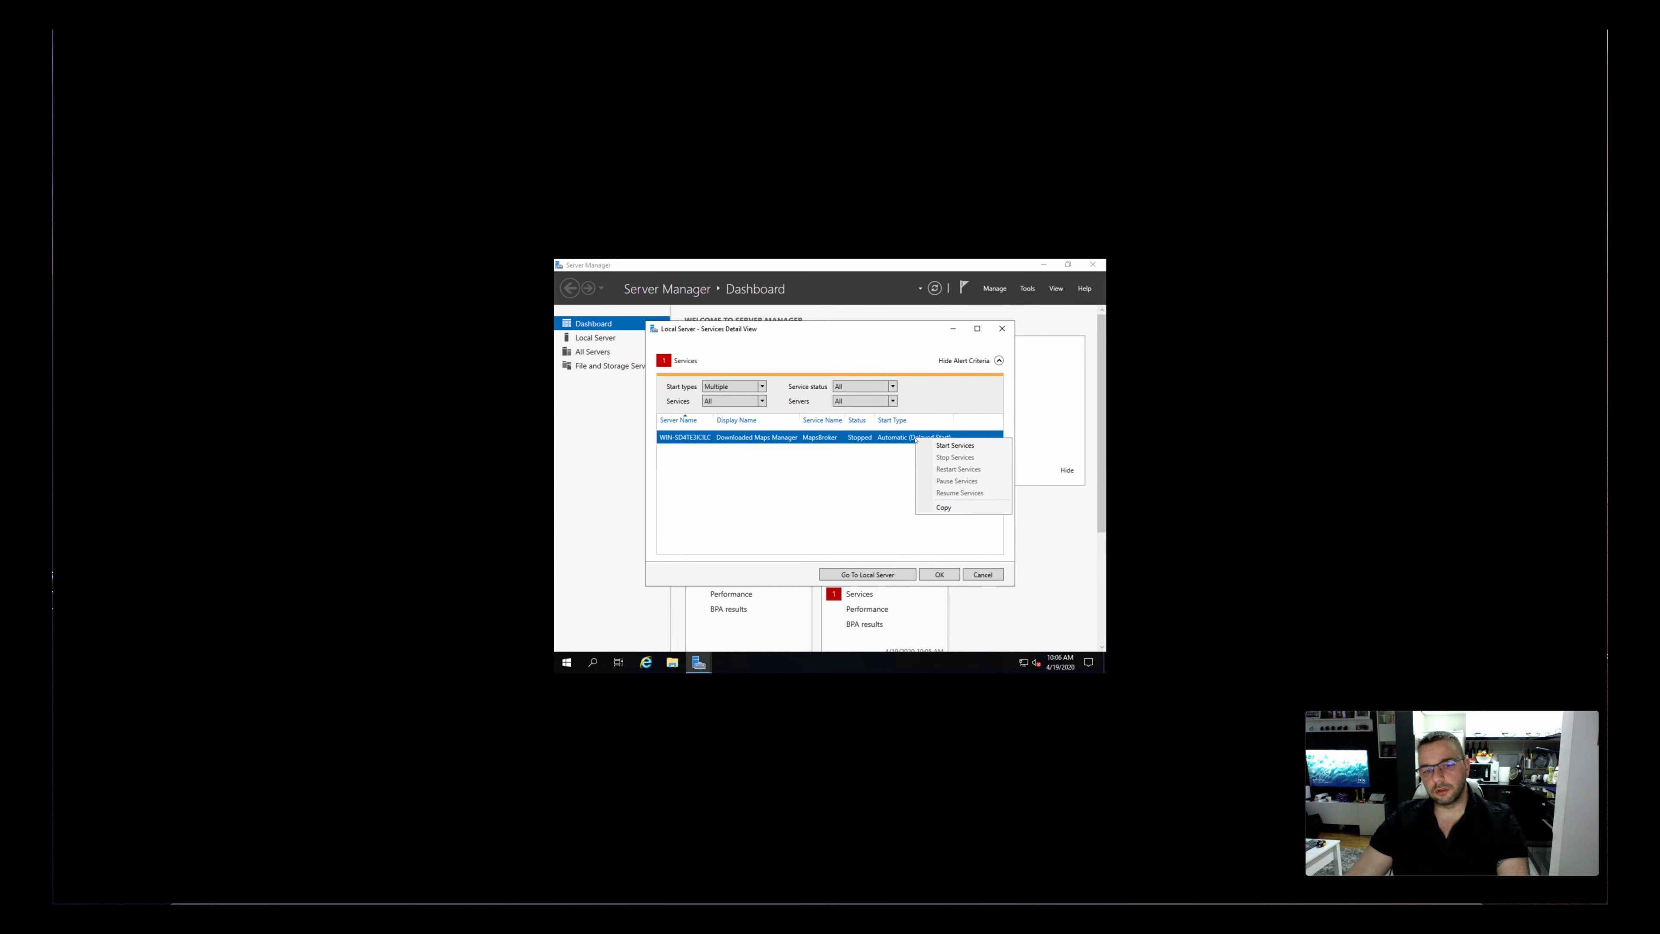
{"action": "left_click", "coordinate": [933, 447]}
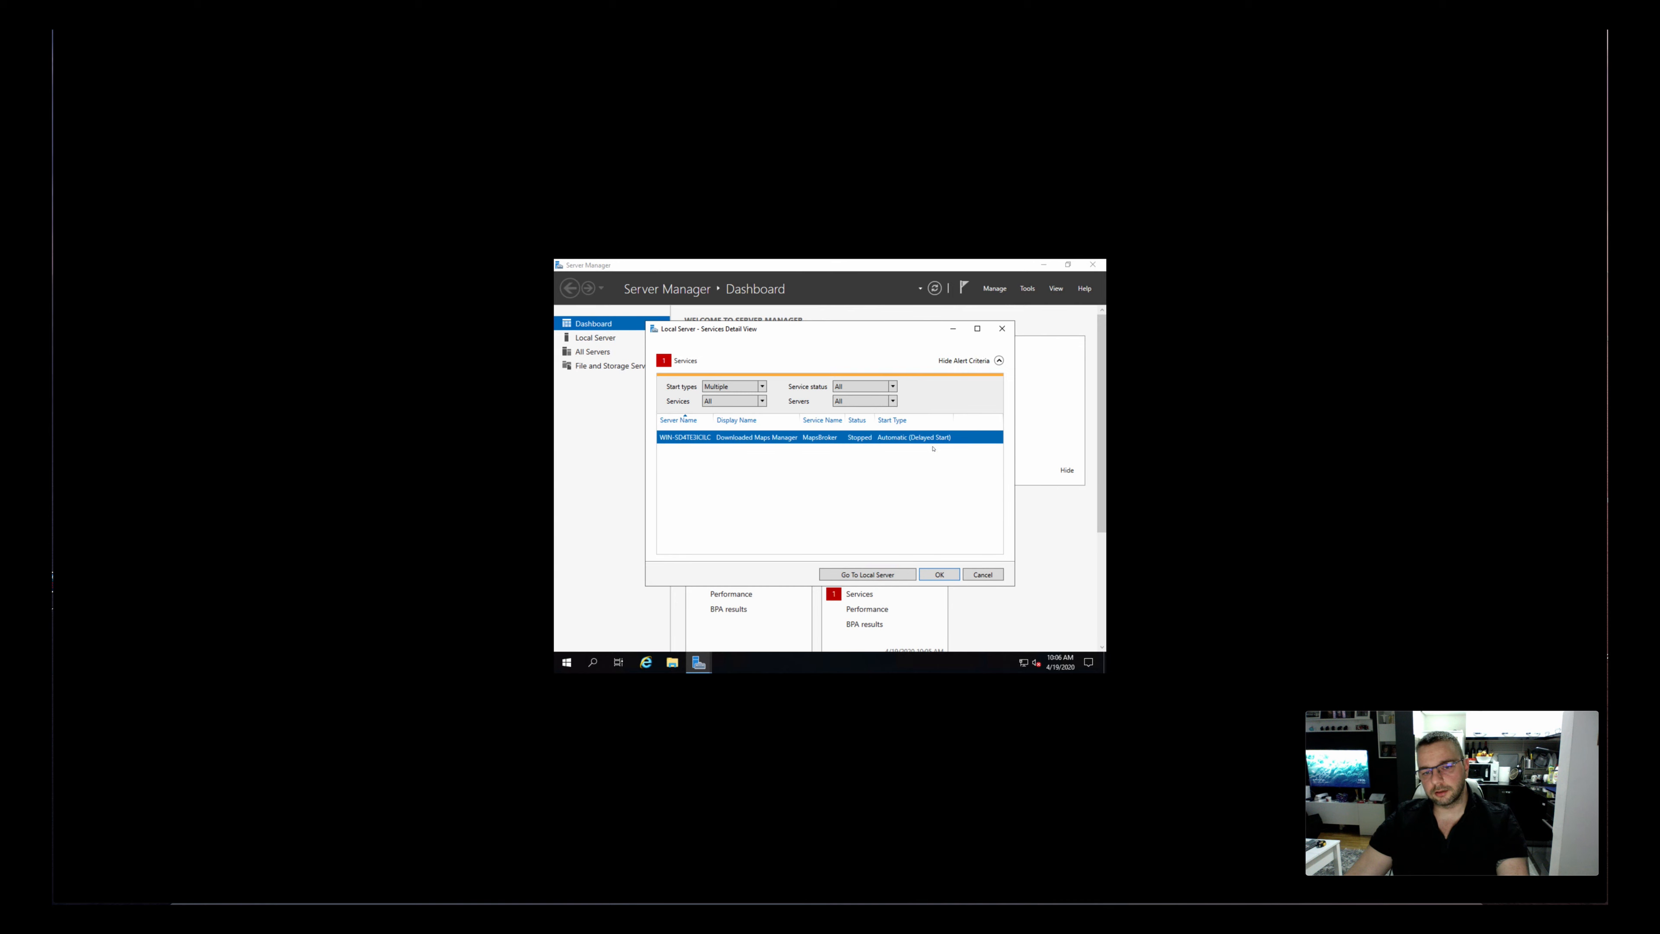
{"action": "left_click", "coordinate": [947, 574]}
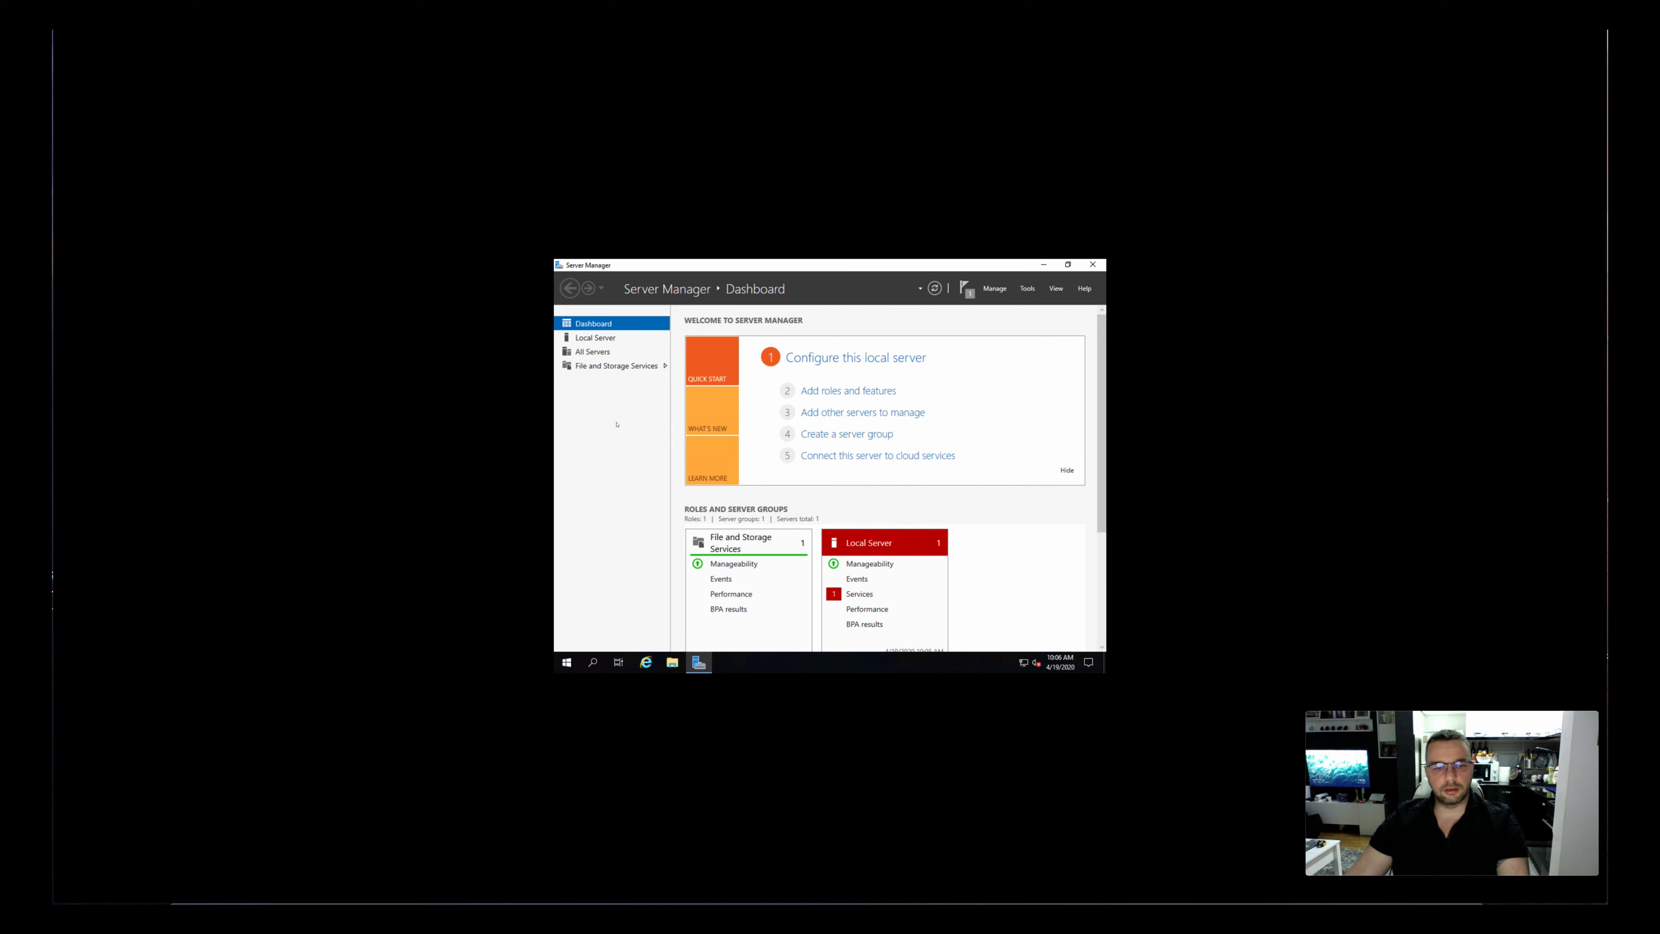
Open the Internet Protocol Version 4 properties of the local server's Ethernet adapter
{"action": "left_click", "coordinate": [607, 342]}
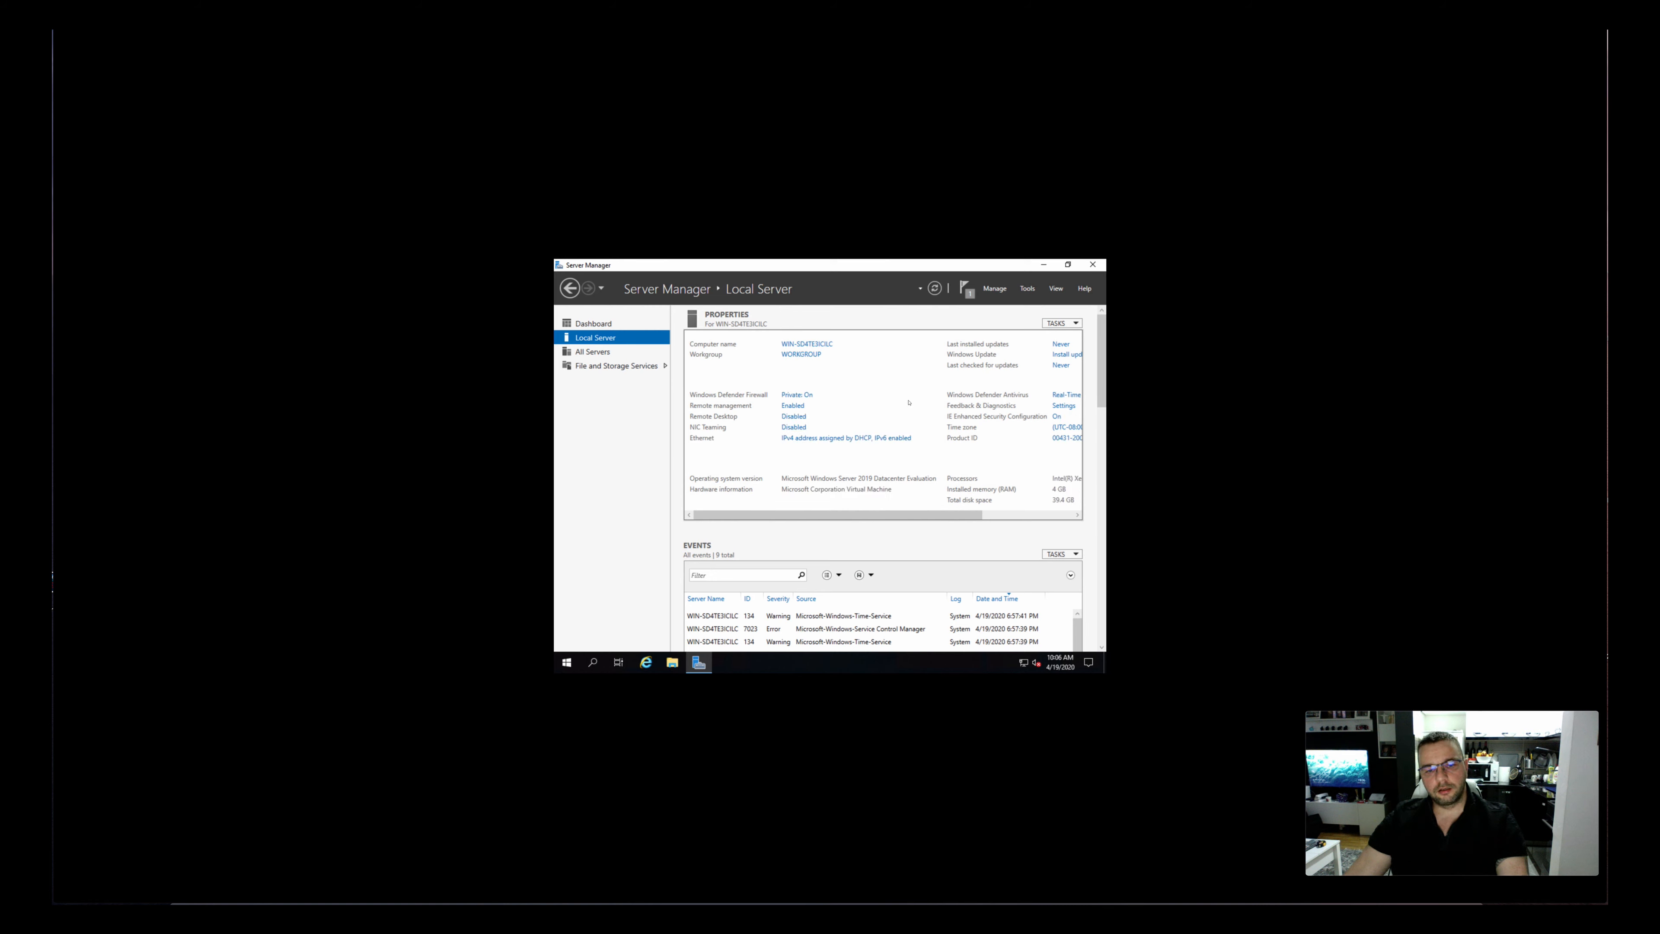
{"action": "left_click", "coordinate": [837, 442]}
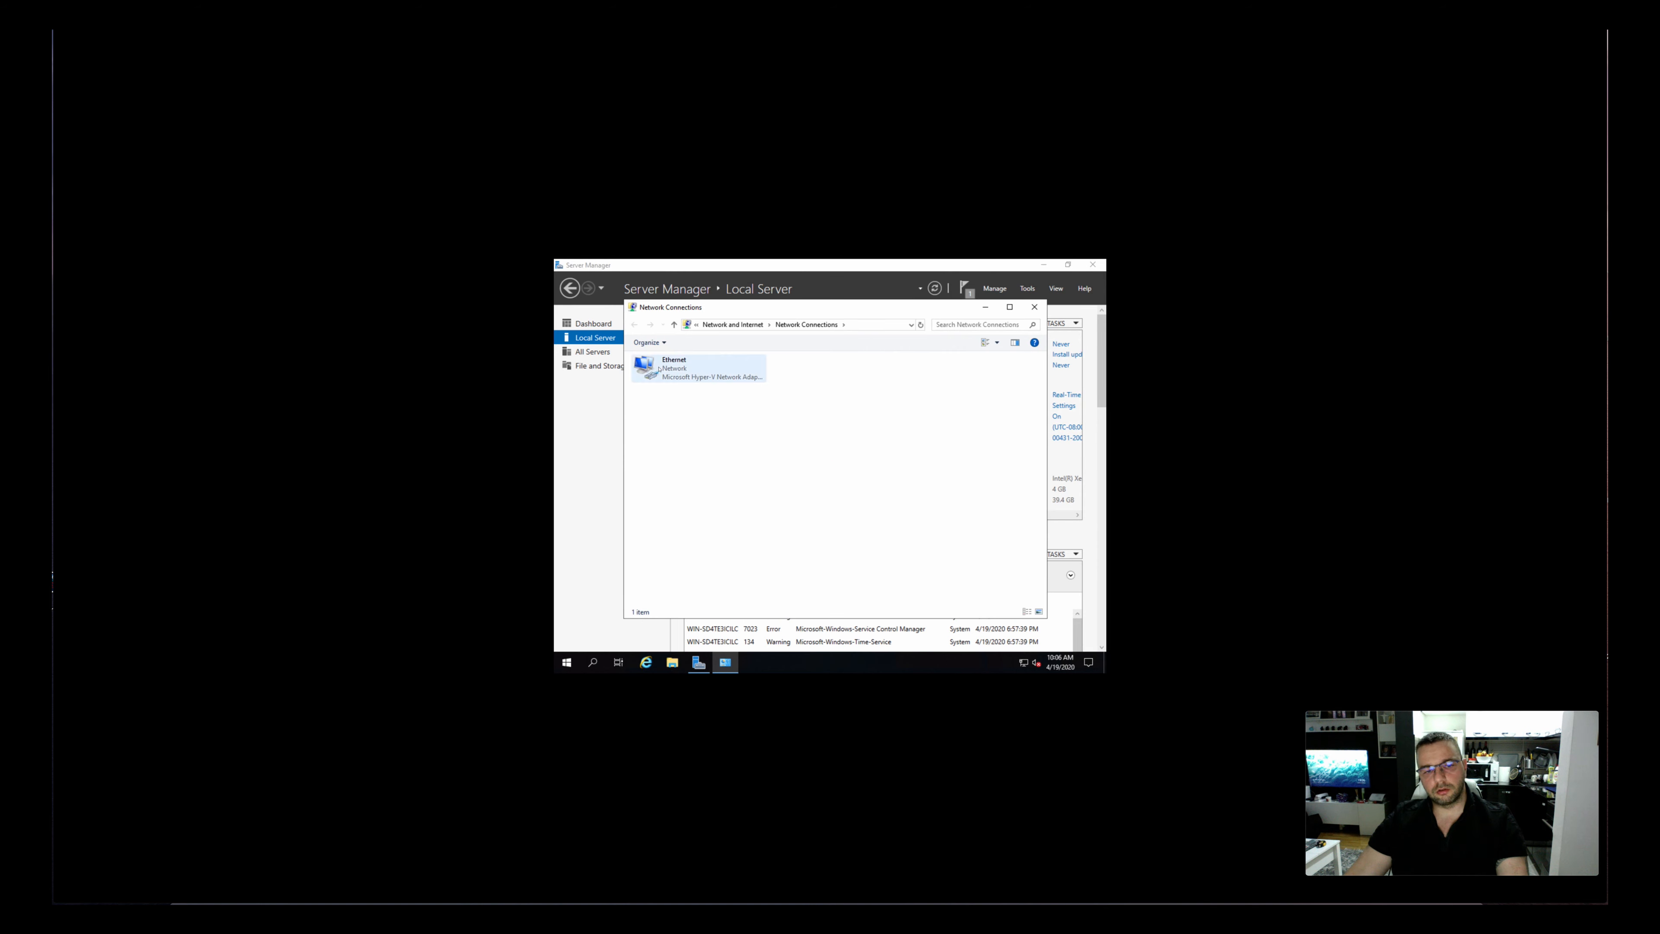
{"action": "right_click", "coordinate": [679, 370]}
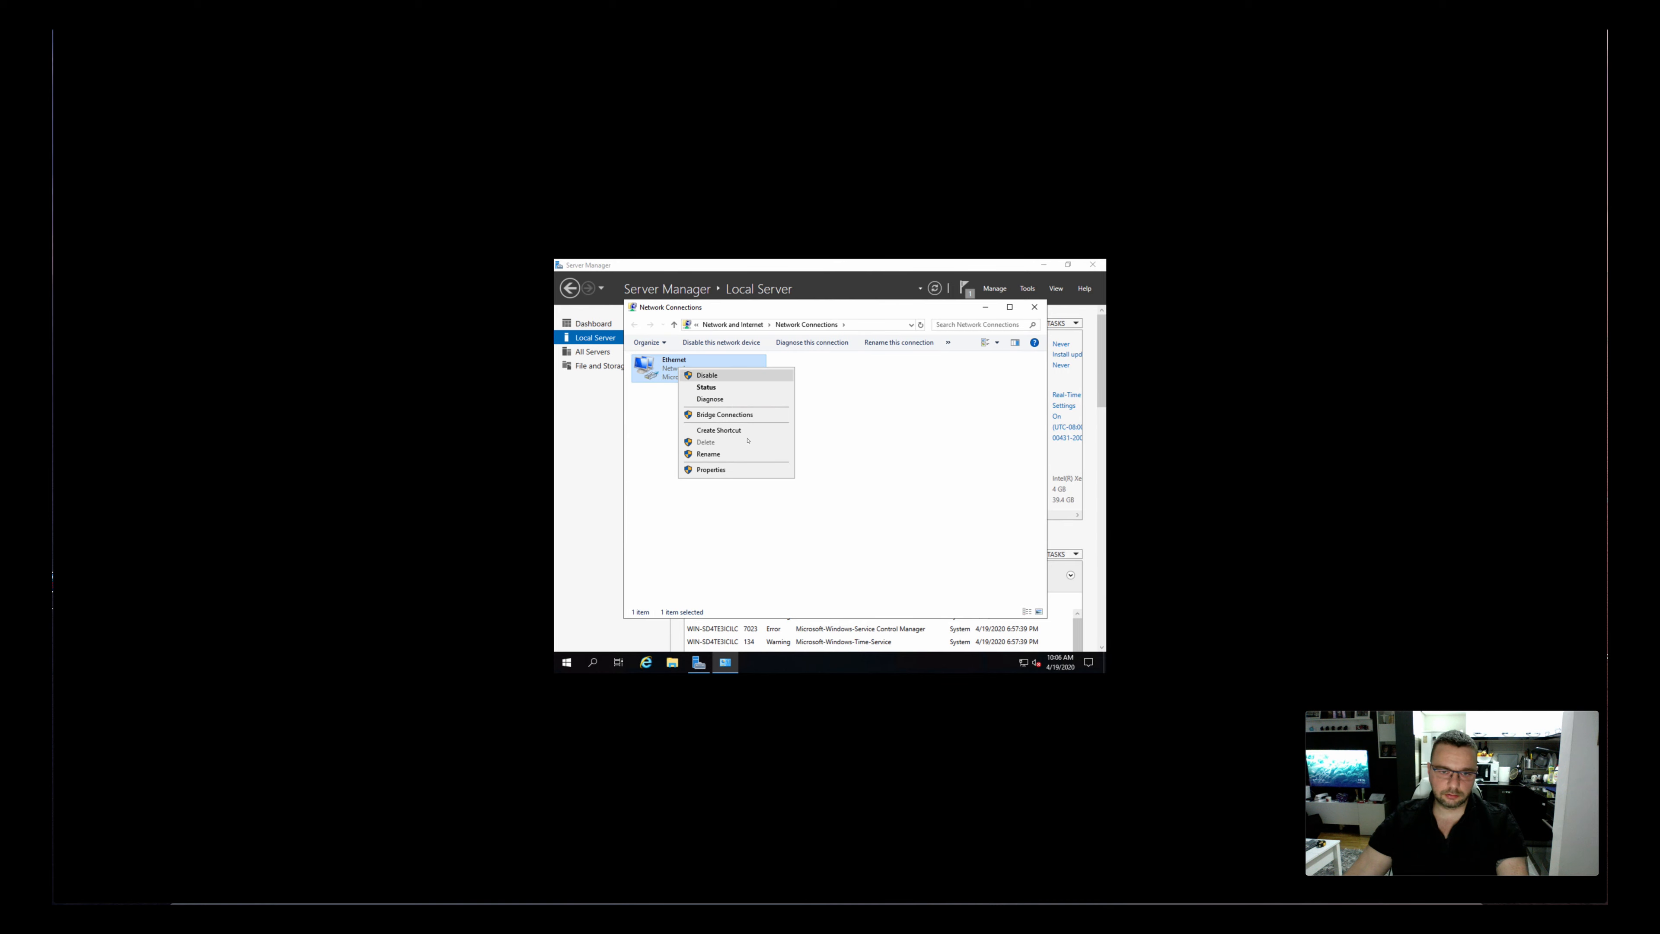
{"action": "left_click", "coordinate": [741, 470]}
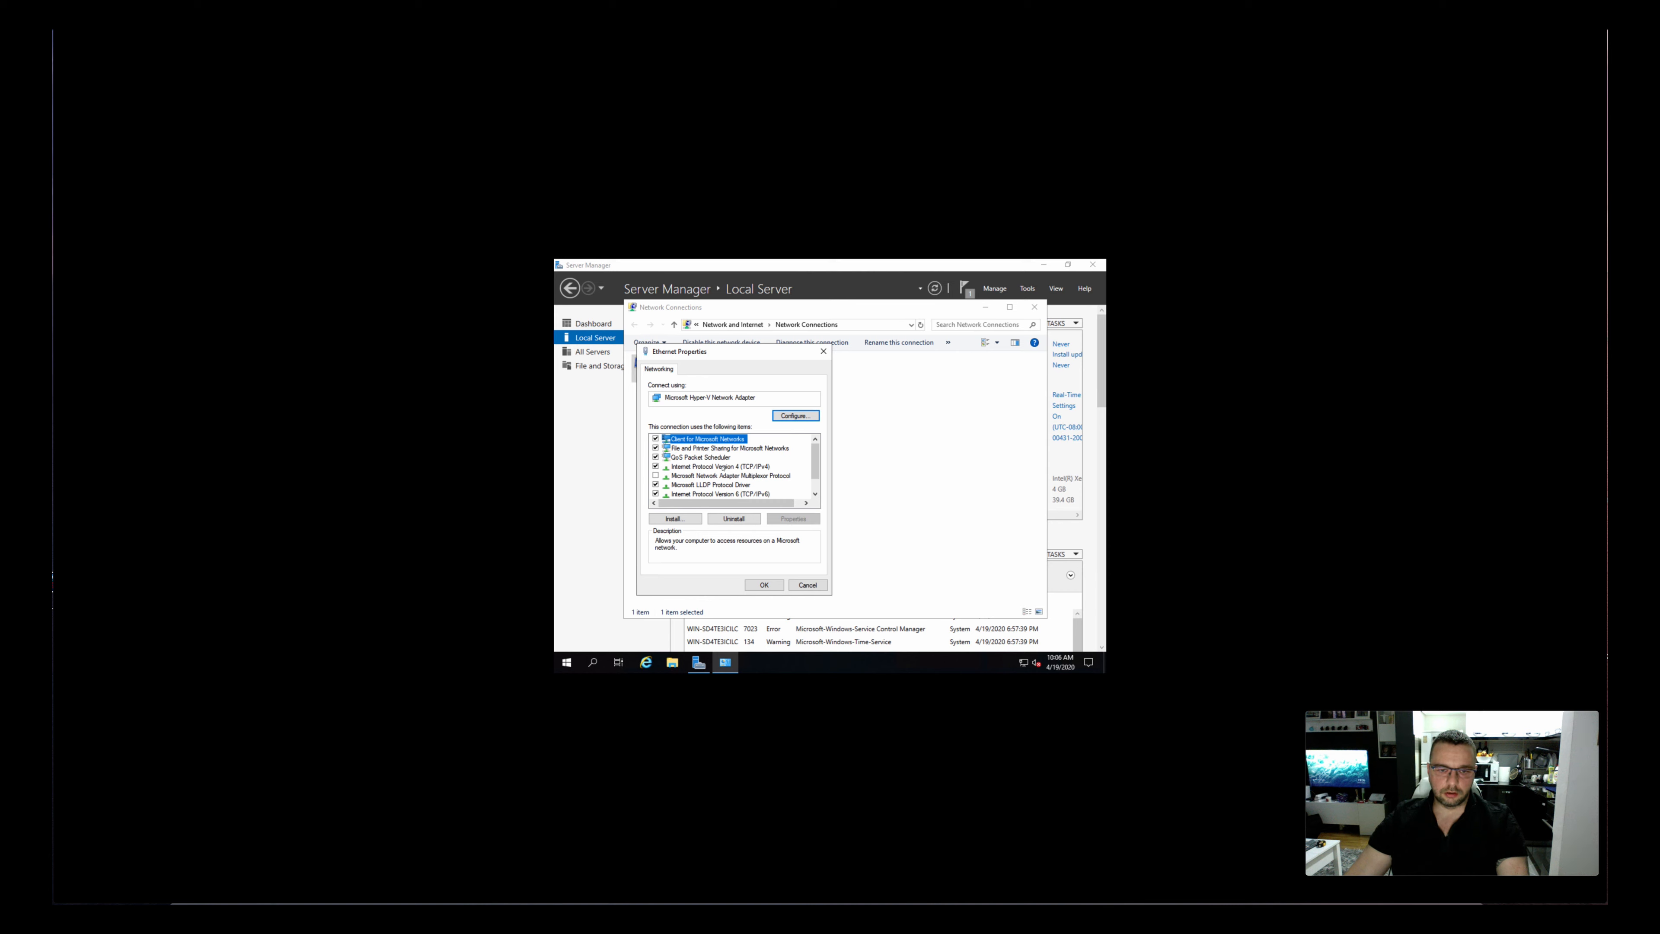
{"action": "double_click", "coordinate": [723, 466]}
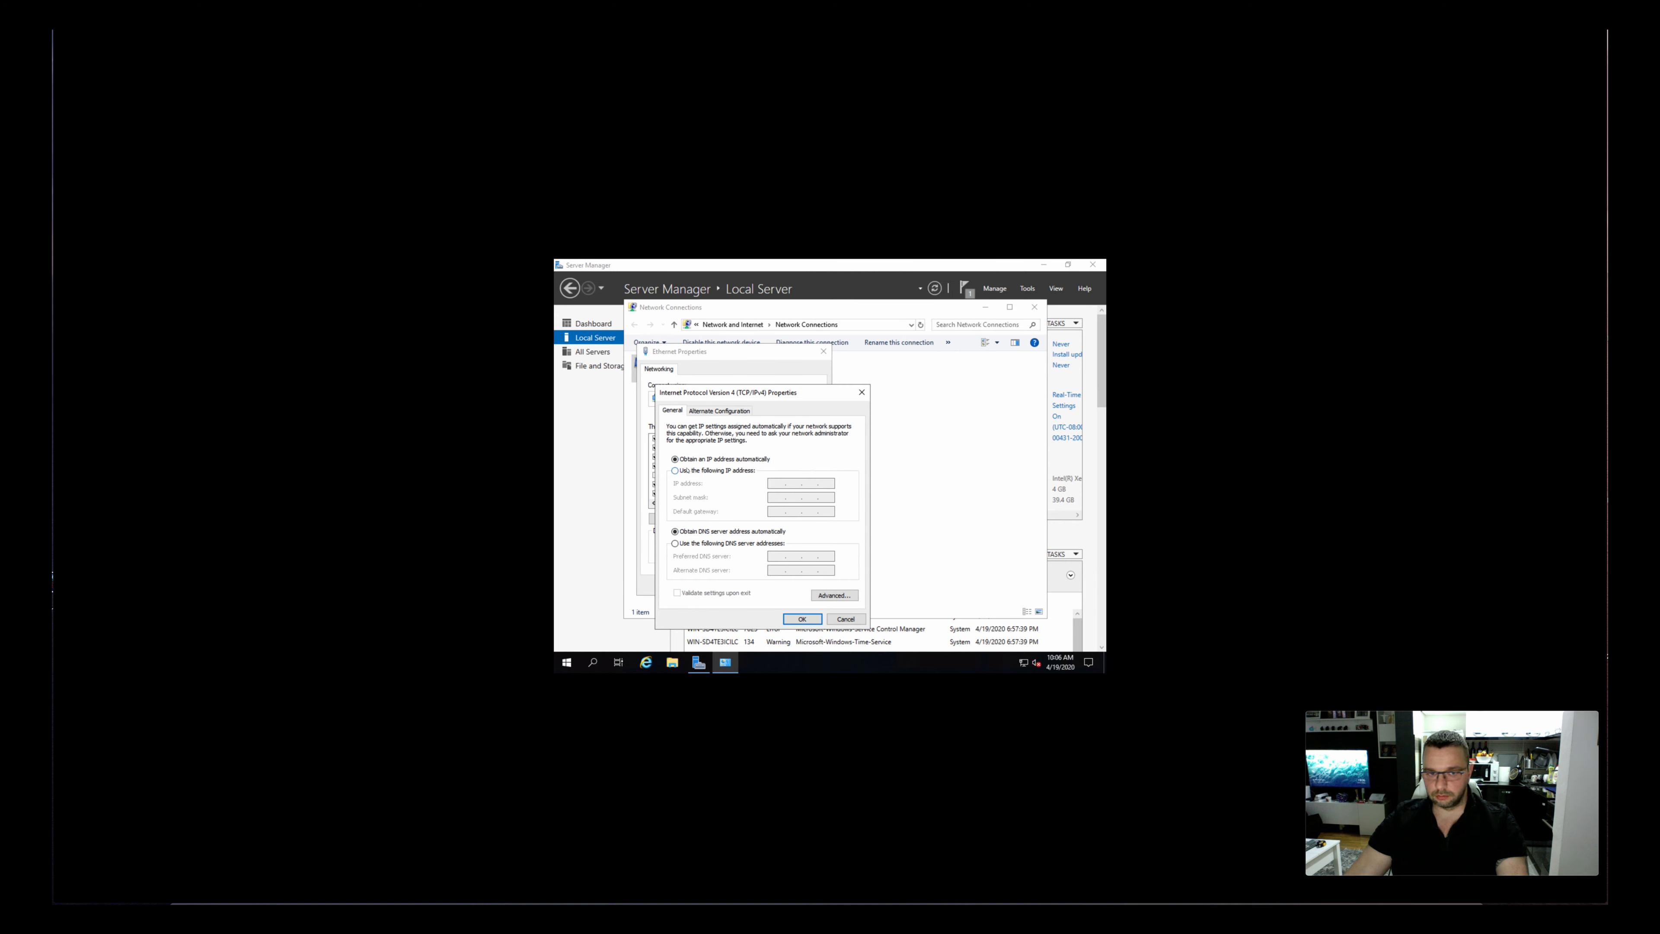
Assign static IP address 192.168.0.60, subnet mask 255.255.255.0, default gateway 198.168.0.1 and preferred DNS server 192.168.0.1, and save the configuration
{"action": "left_click", "coordinate": [686, 471]}
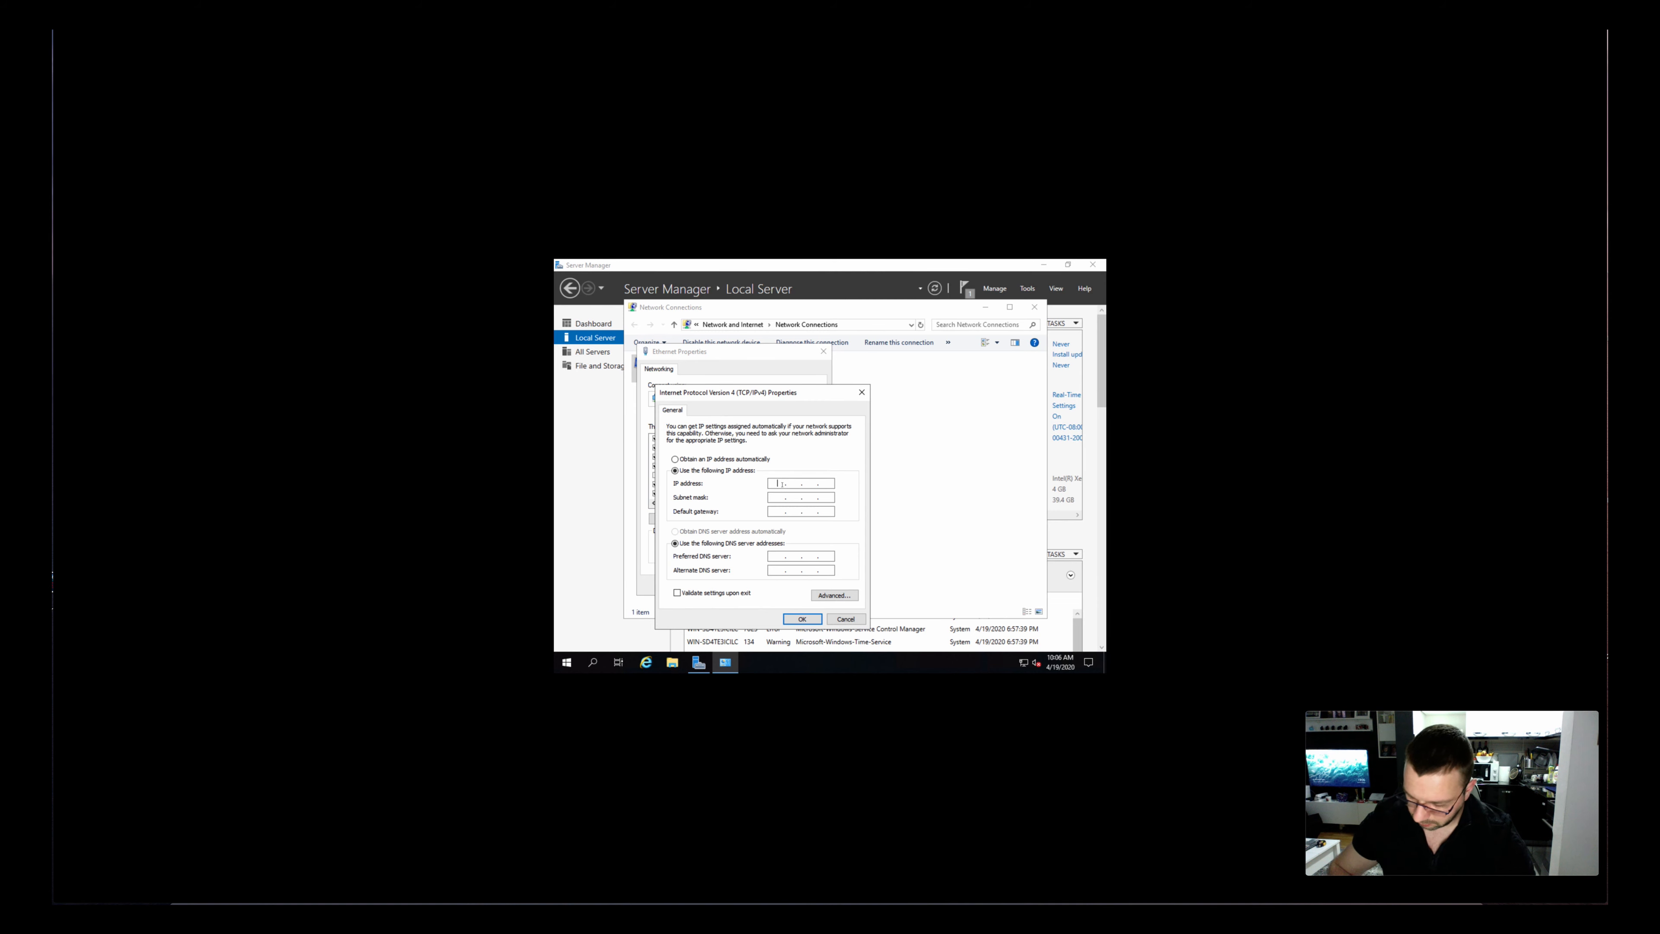
{"action": "type", "text": "192 . 168 . 0 . 60"}
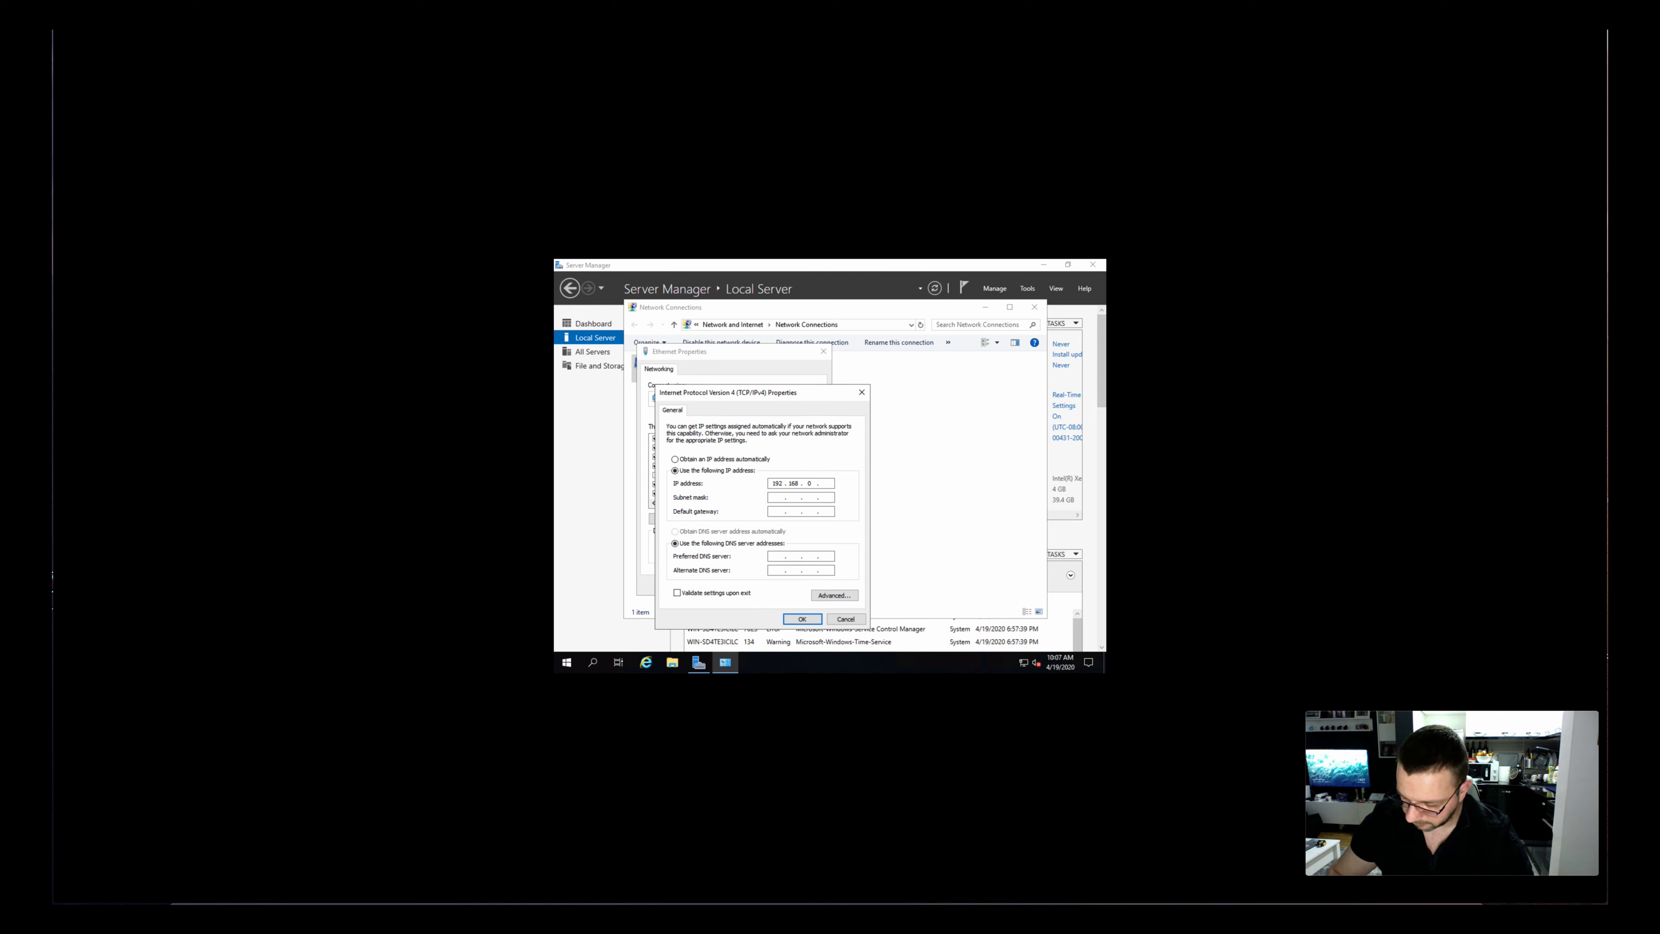
{"action": "left_click", "coordinate": [778, 497]}
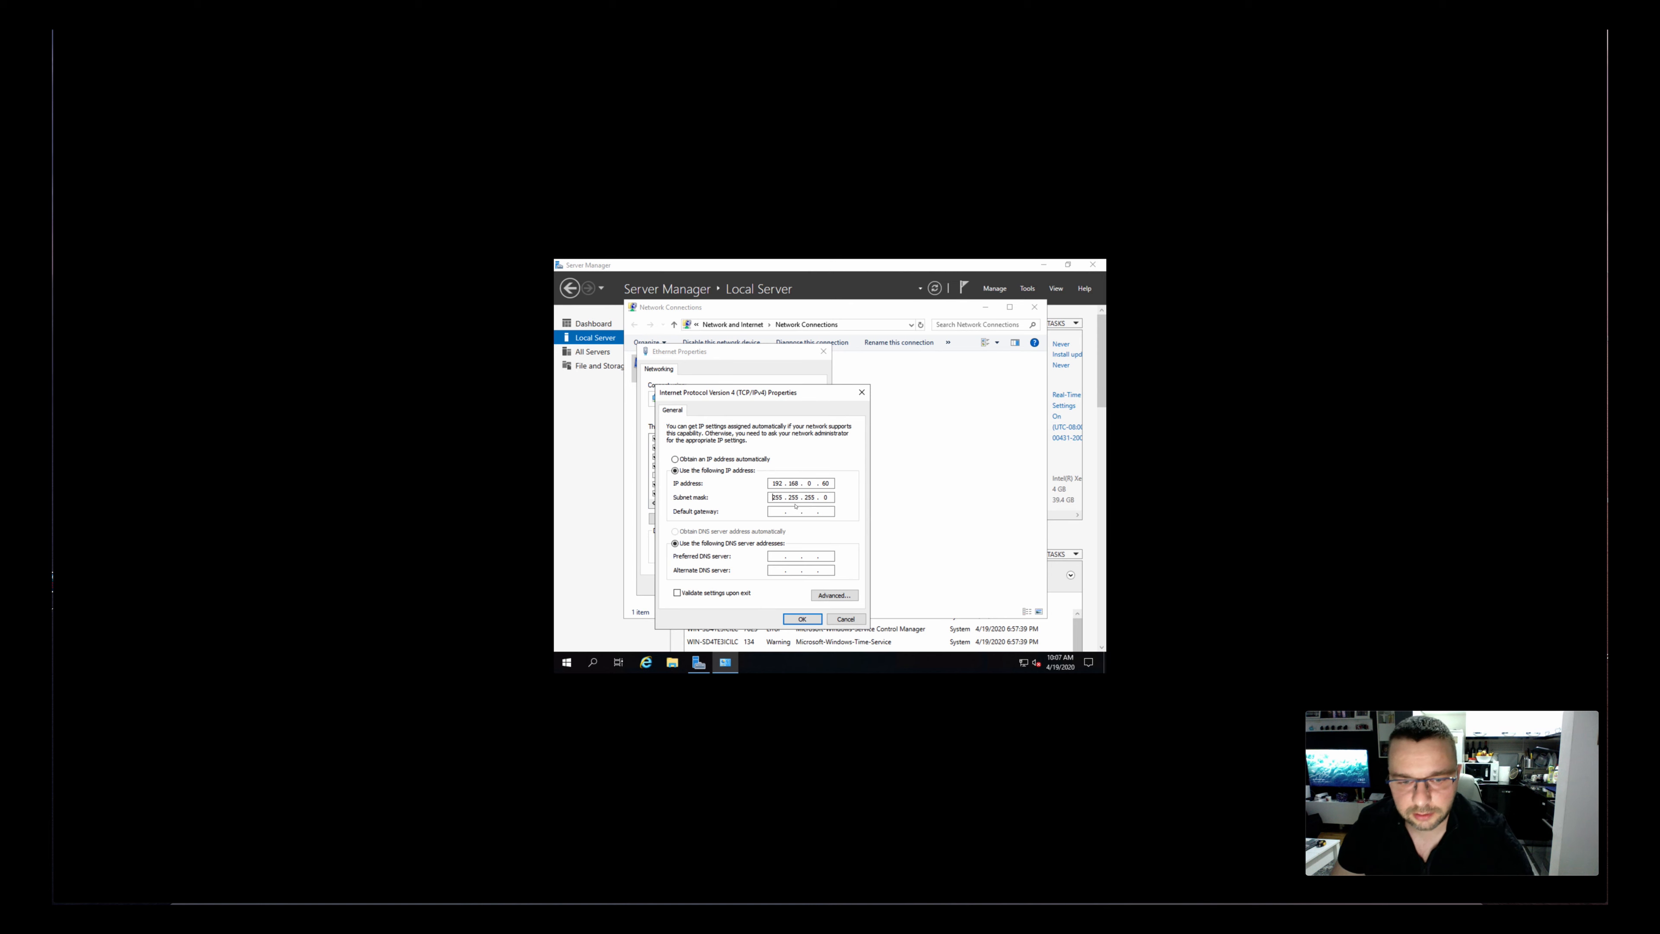
{"action": "left_click", "coordinate": [780, 513]}
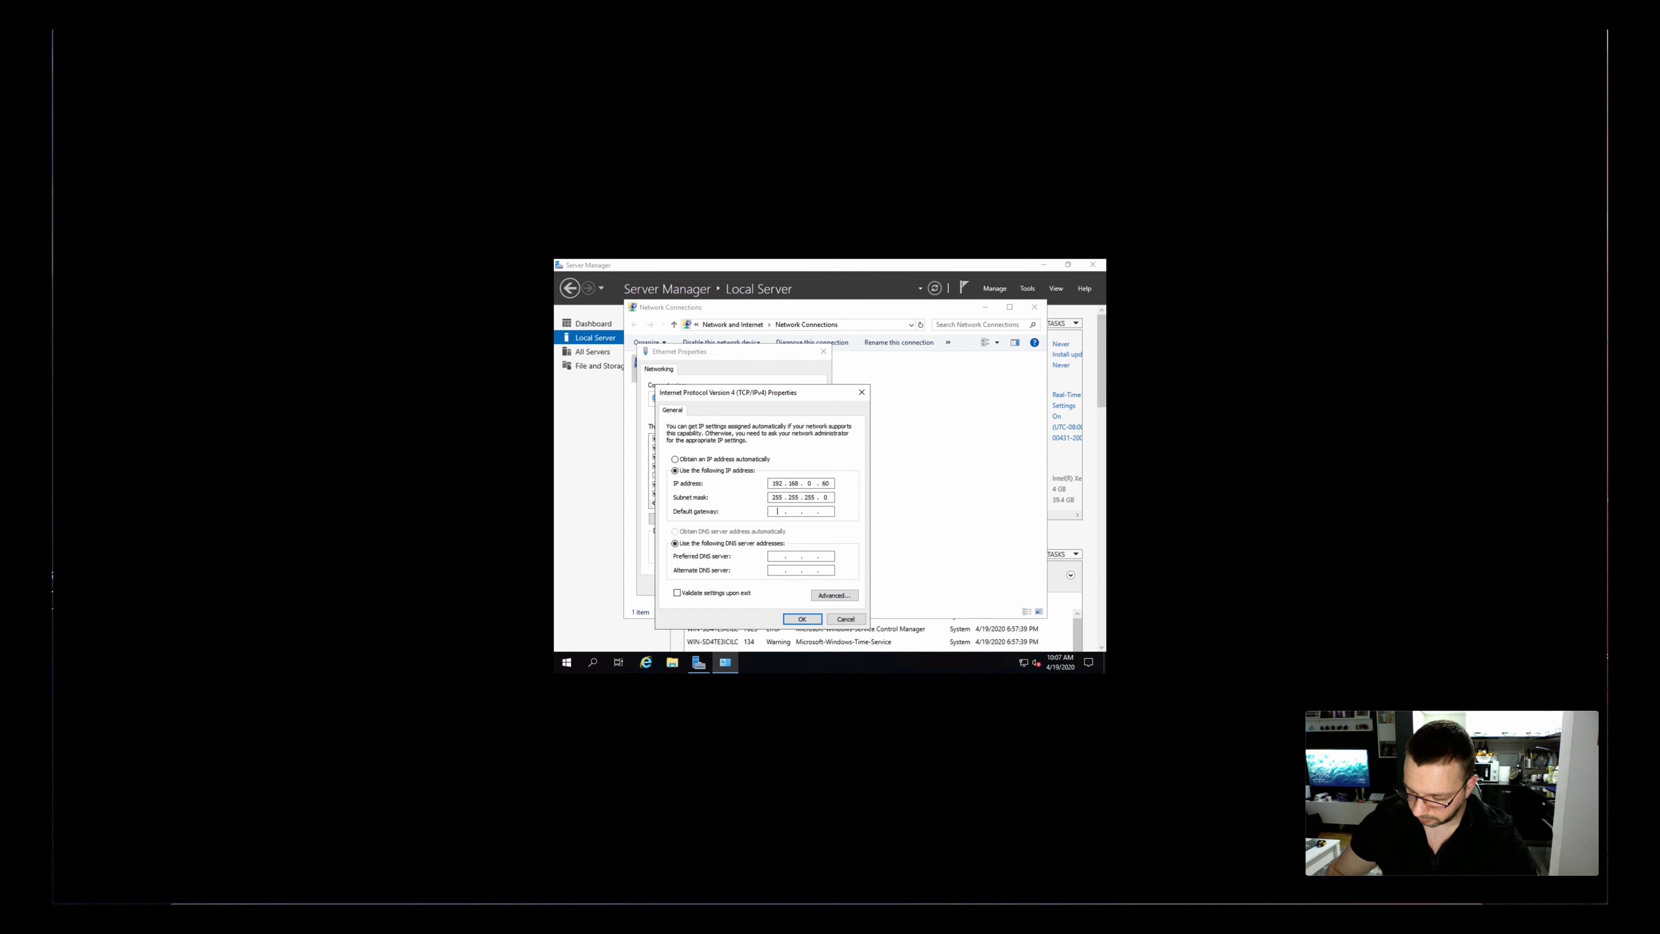
{"action": "type", "text": "198 . 168 . 0 . 1"}
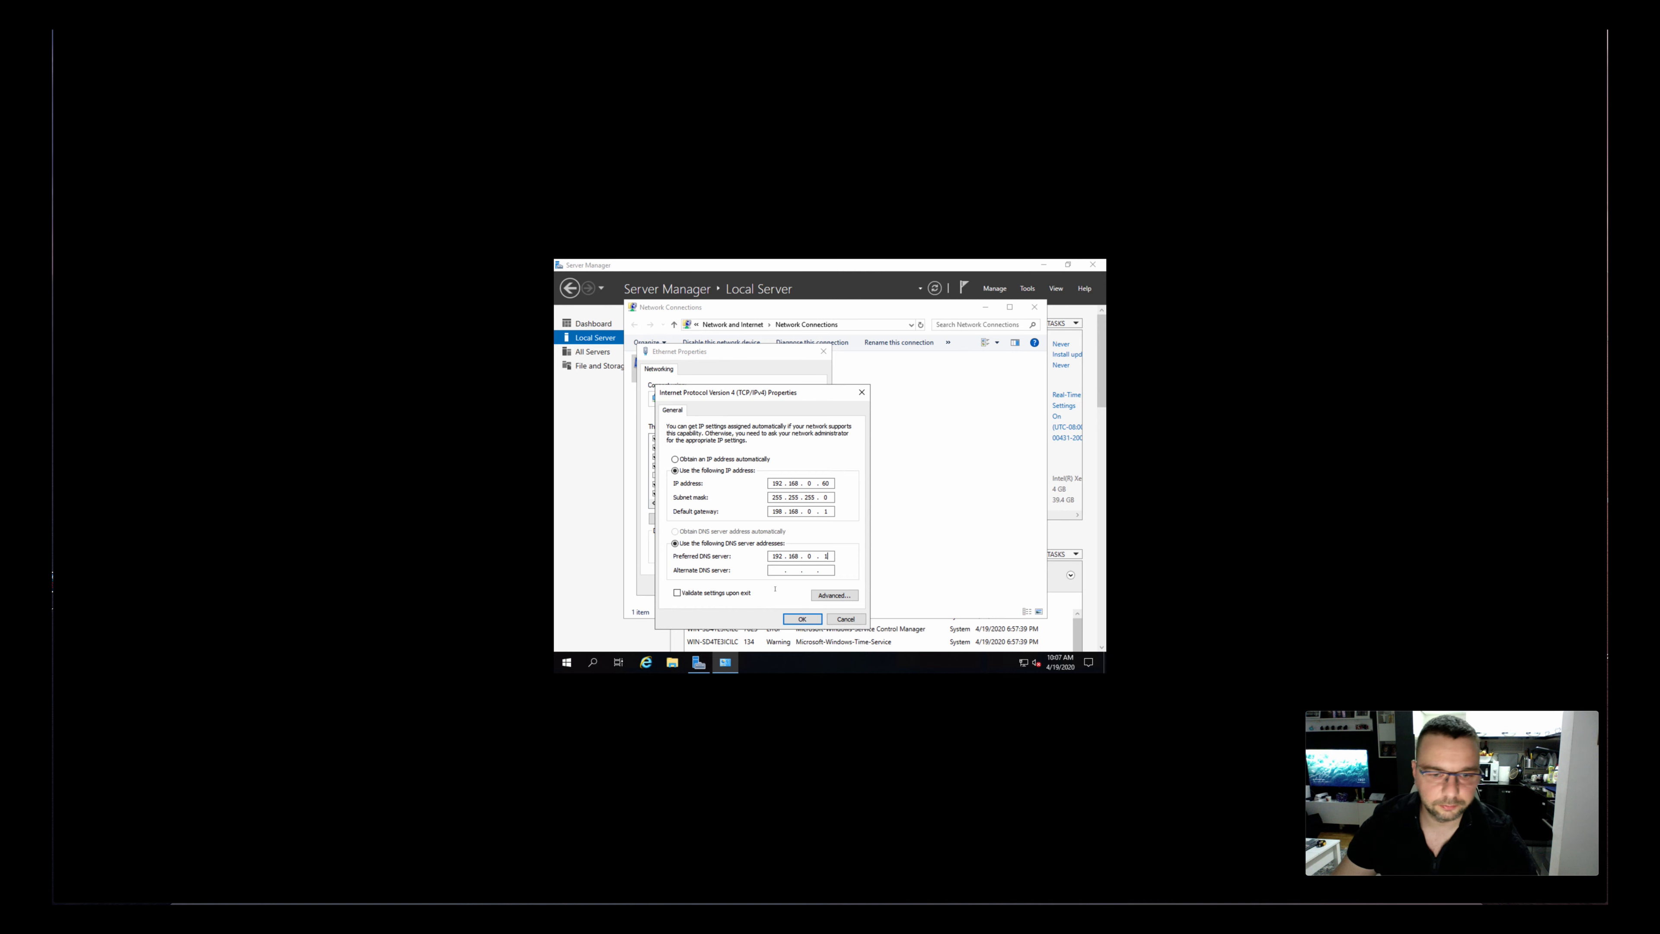
{"action": "left_click", "coordinate": [802, 619]}
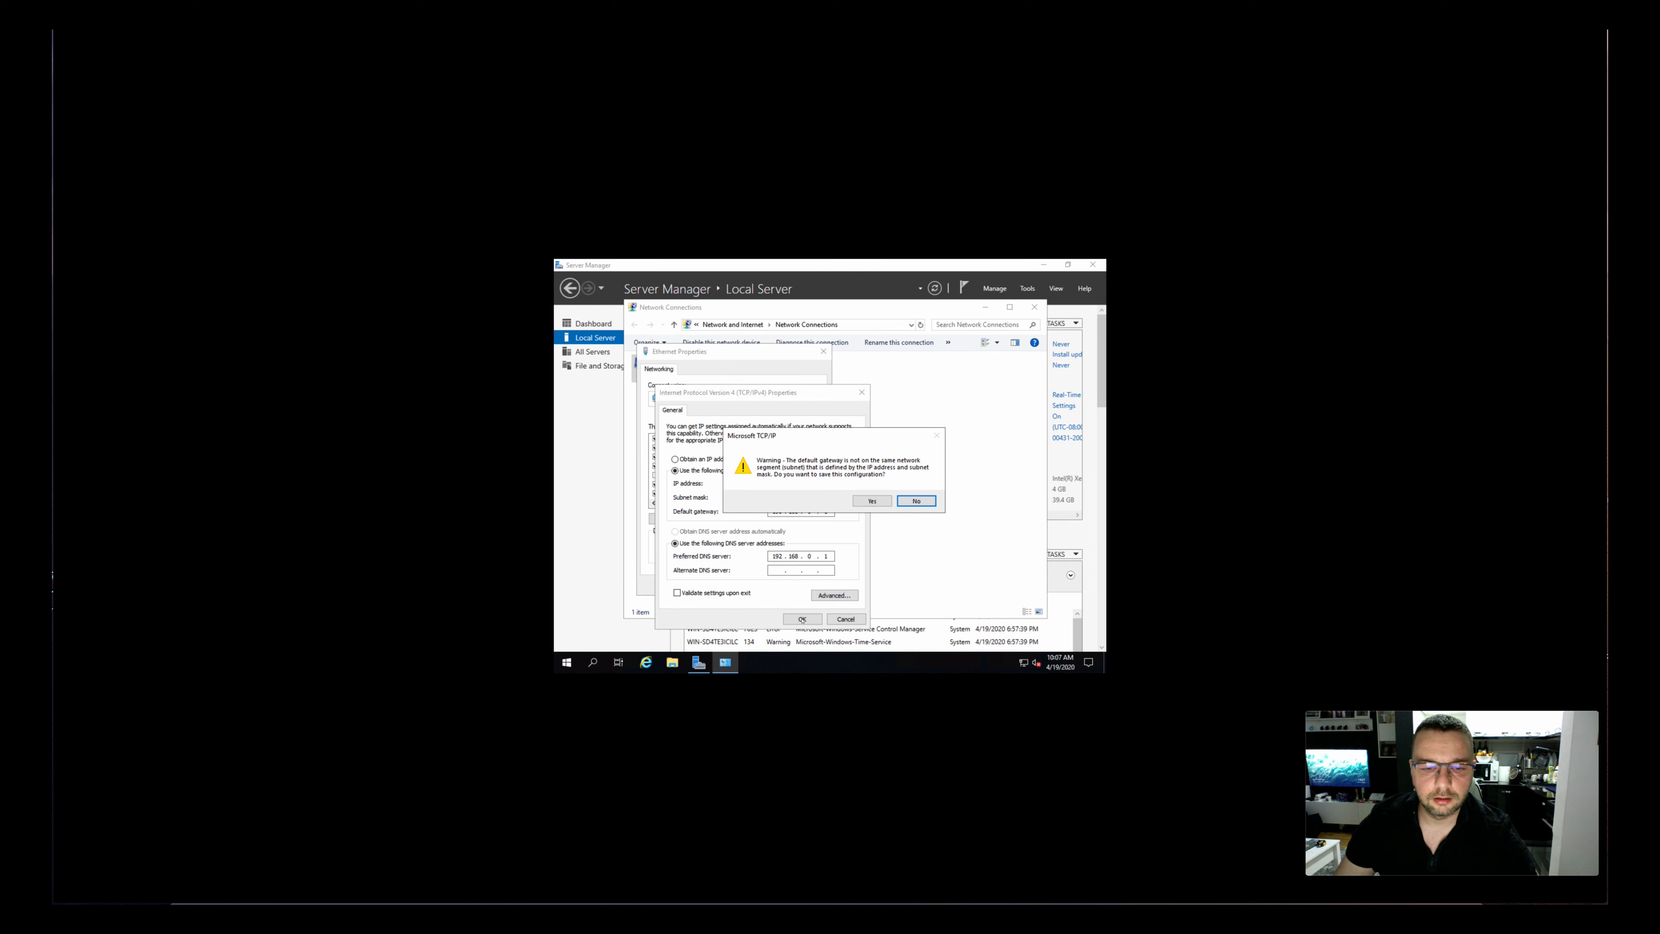
{"action": "left_click", "coordinate": [876, 503]}
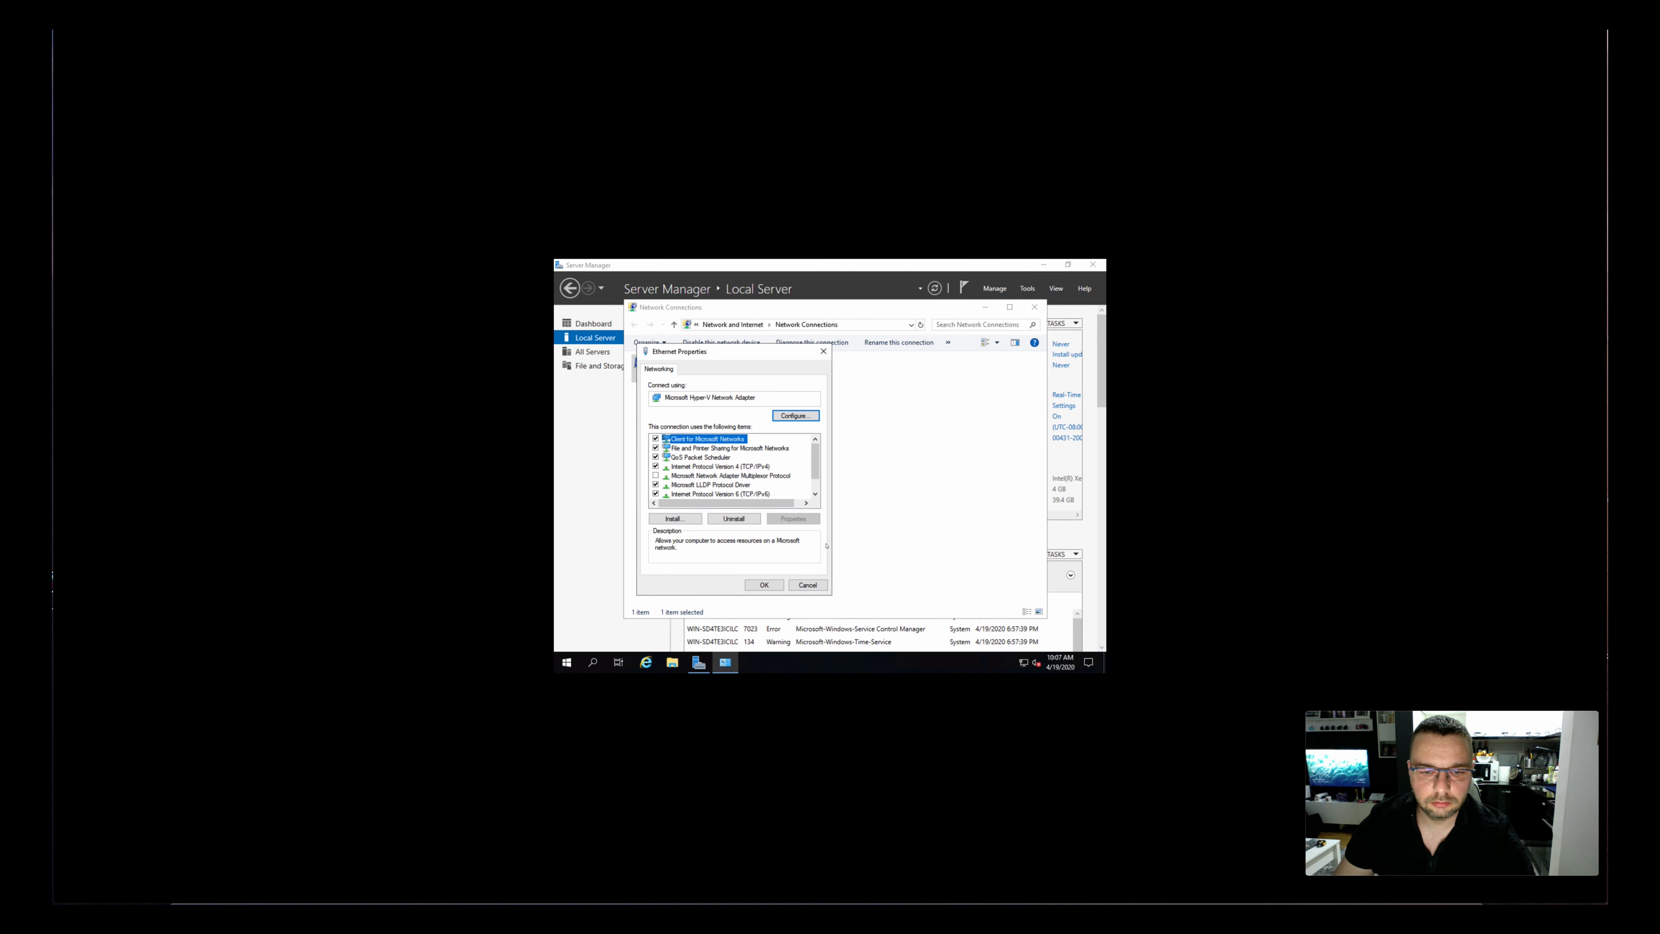
{"action": "key", "text": "Return"}
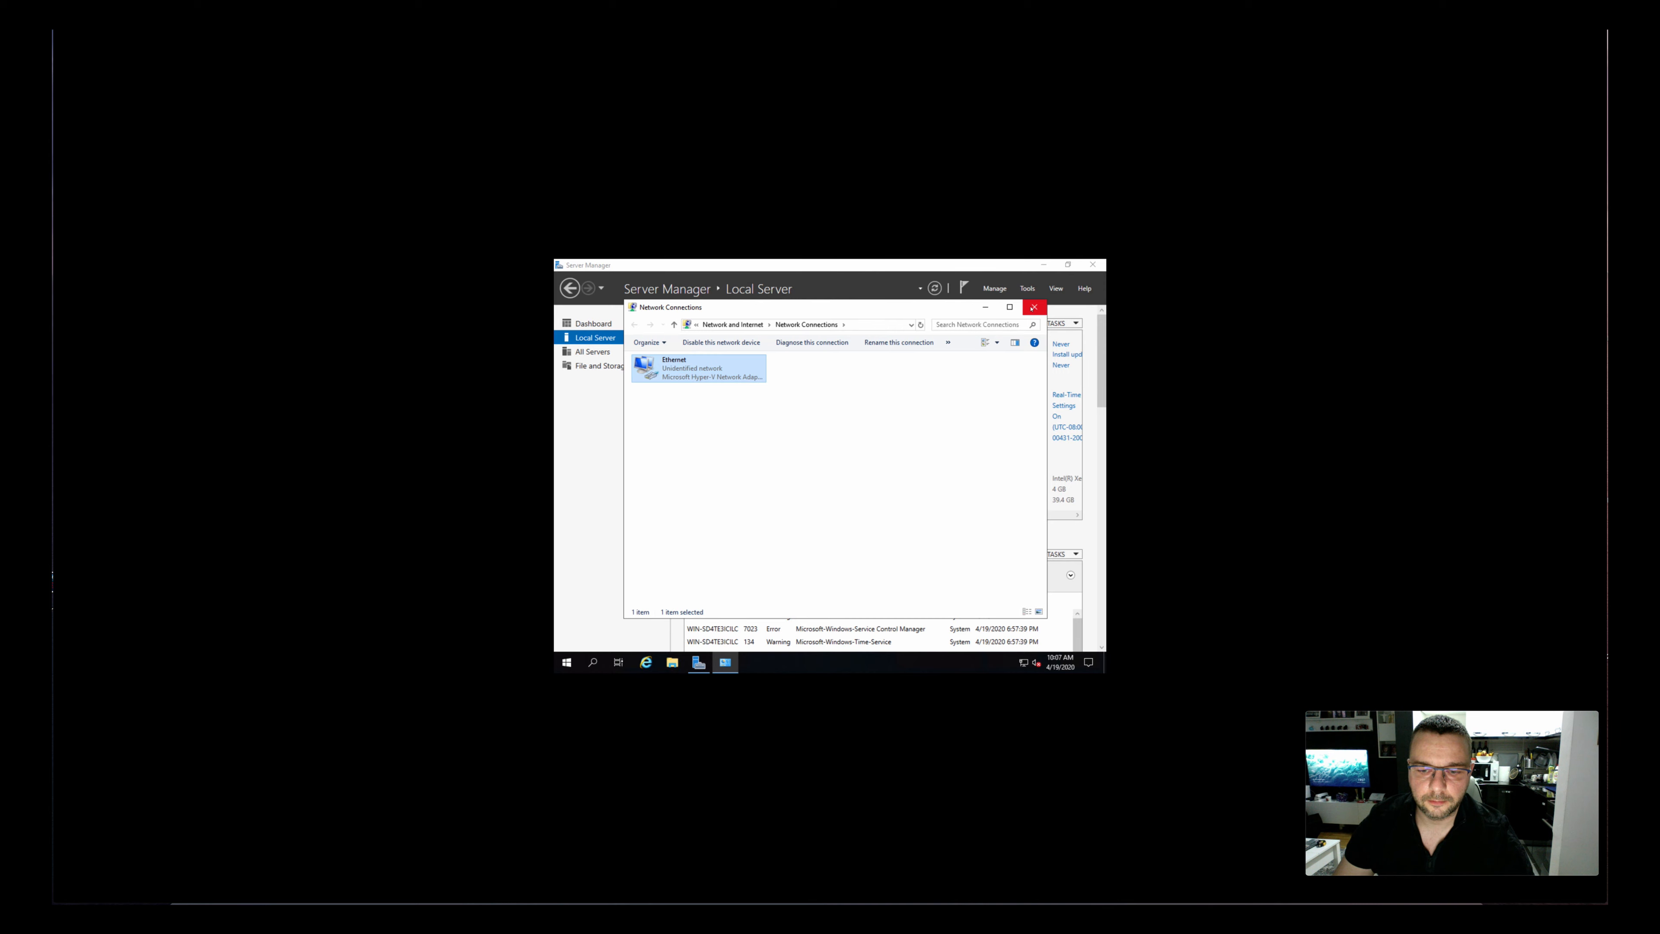
{"action": "left_click", "coordinate": [1033, 307]}
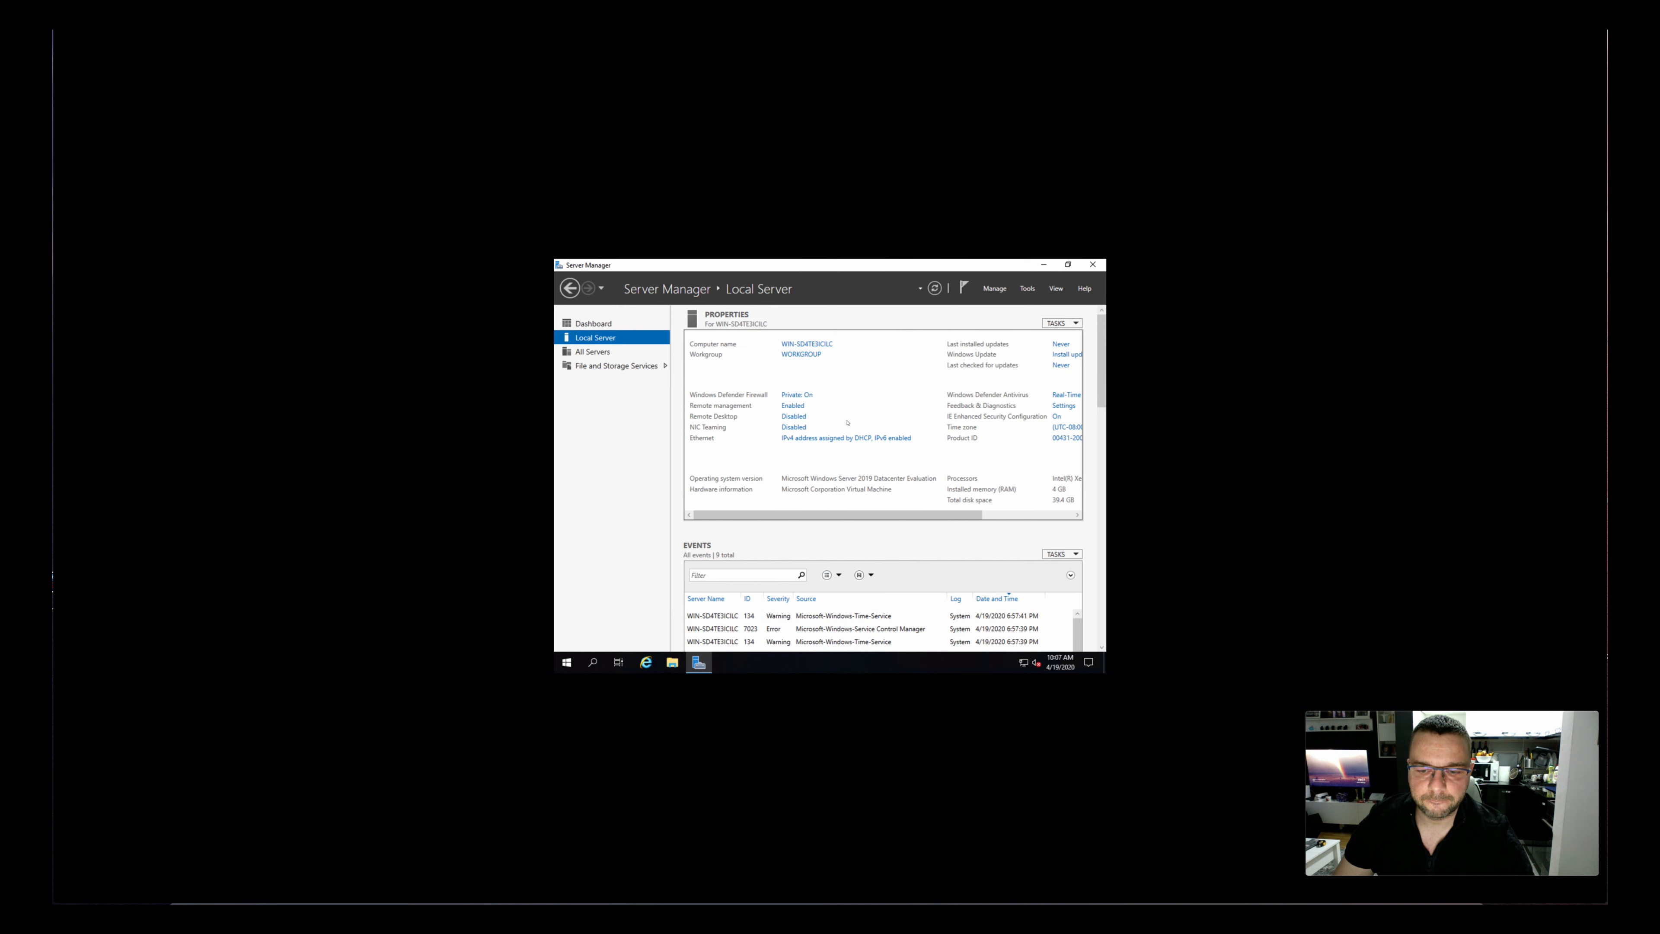
Rename the computer as srv2019, keep it in WORKGROUP, and postpone the restart
{"action": "left_click", "coordinate": [799, 348]}
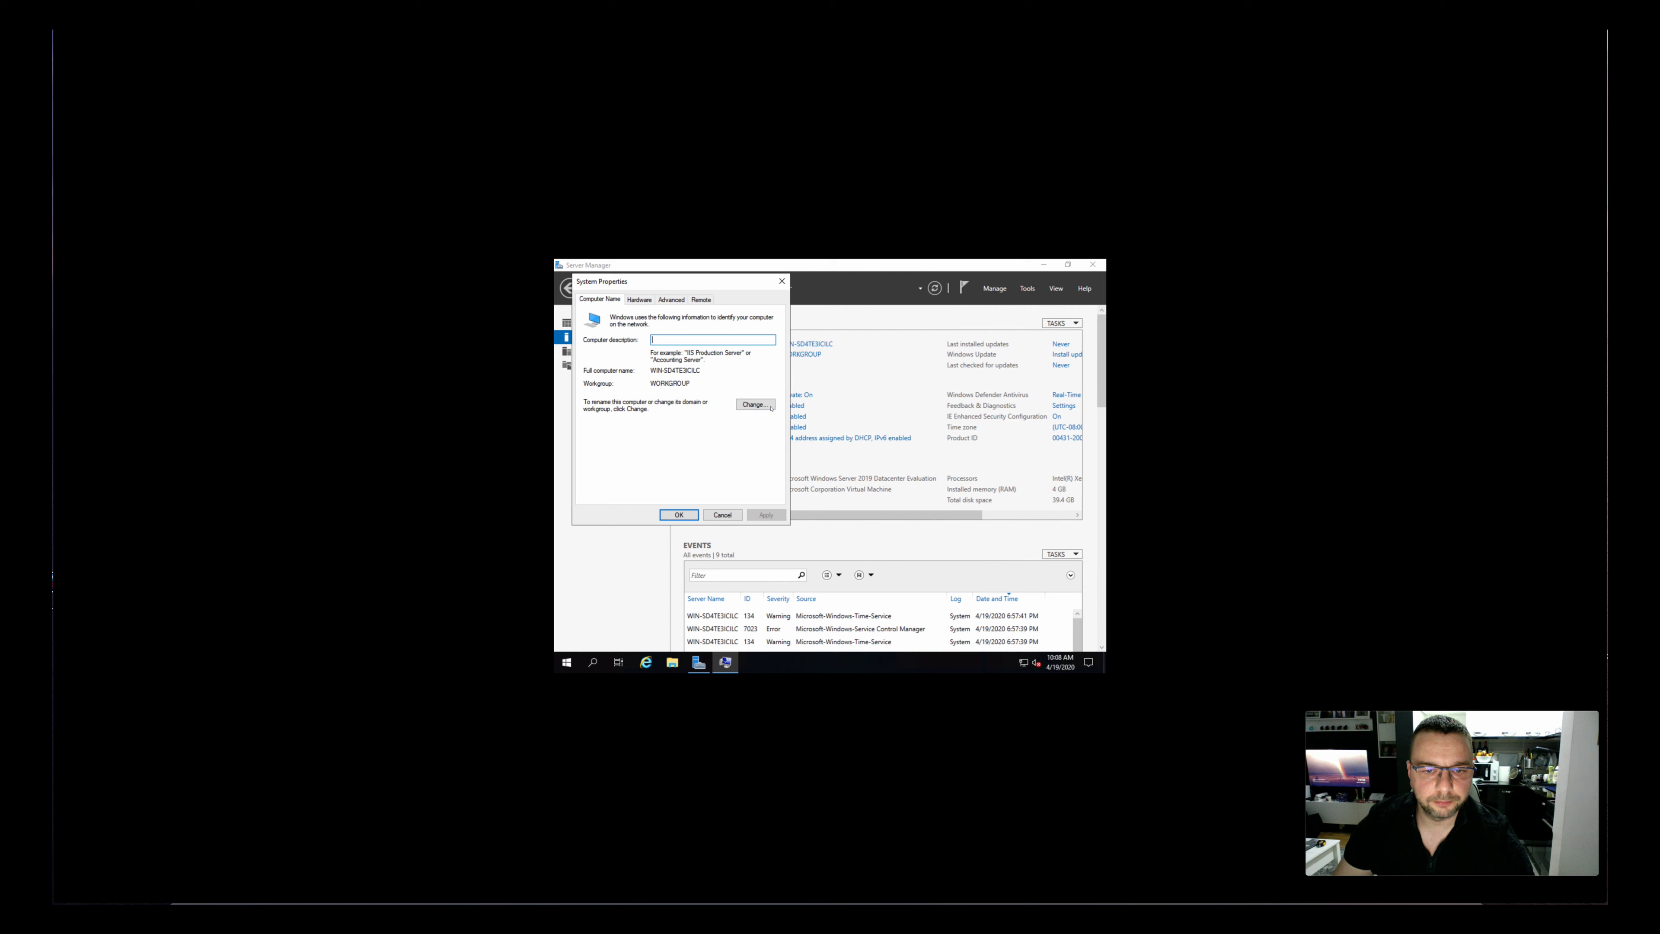
{"action": "left_click", "coordinate": [770, 405]}
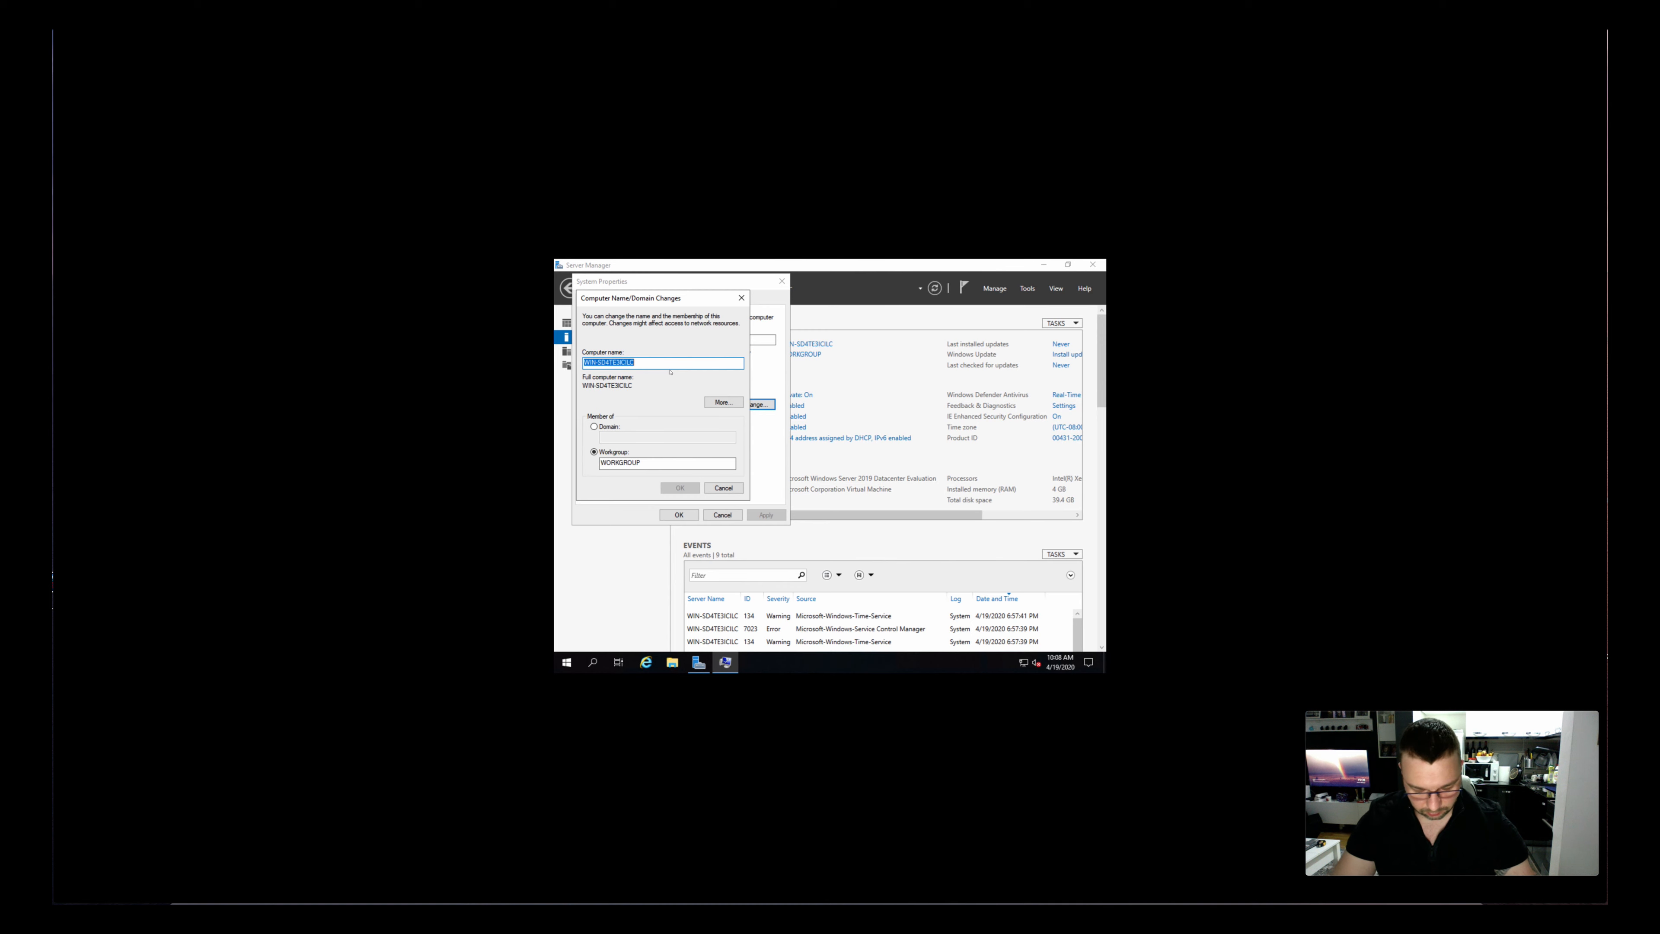
{"action": "type", "text": "srv2019"}
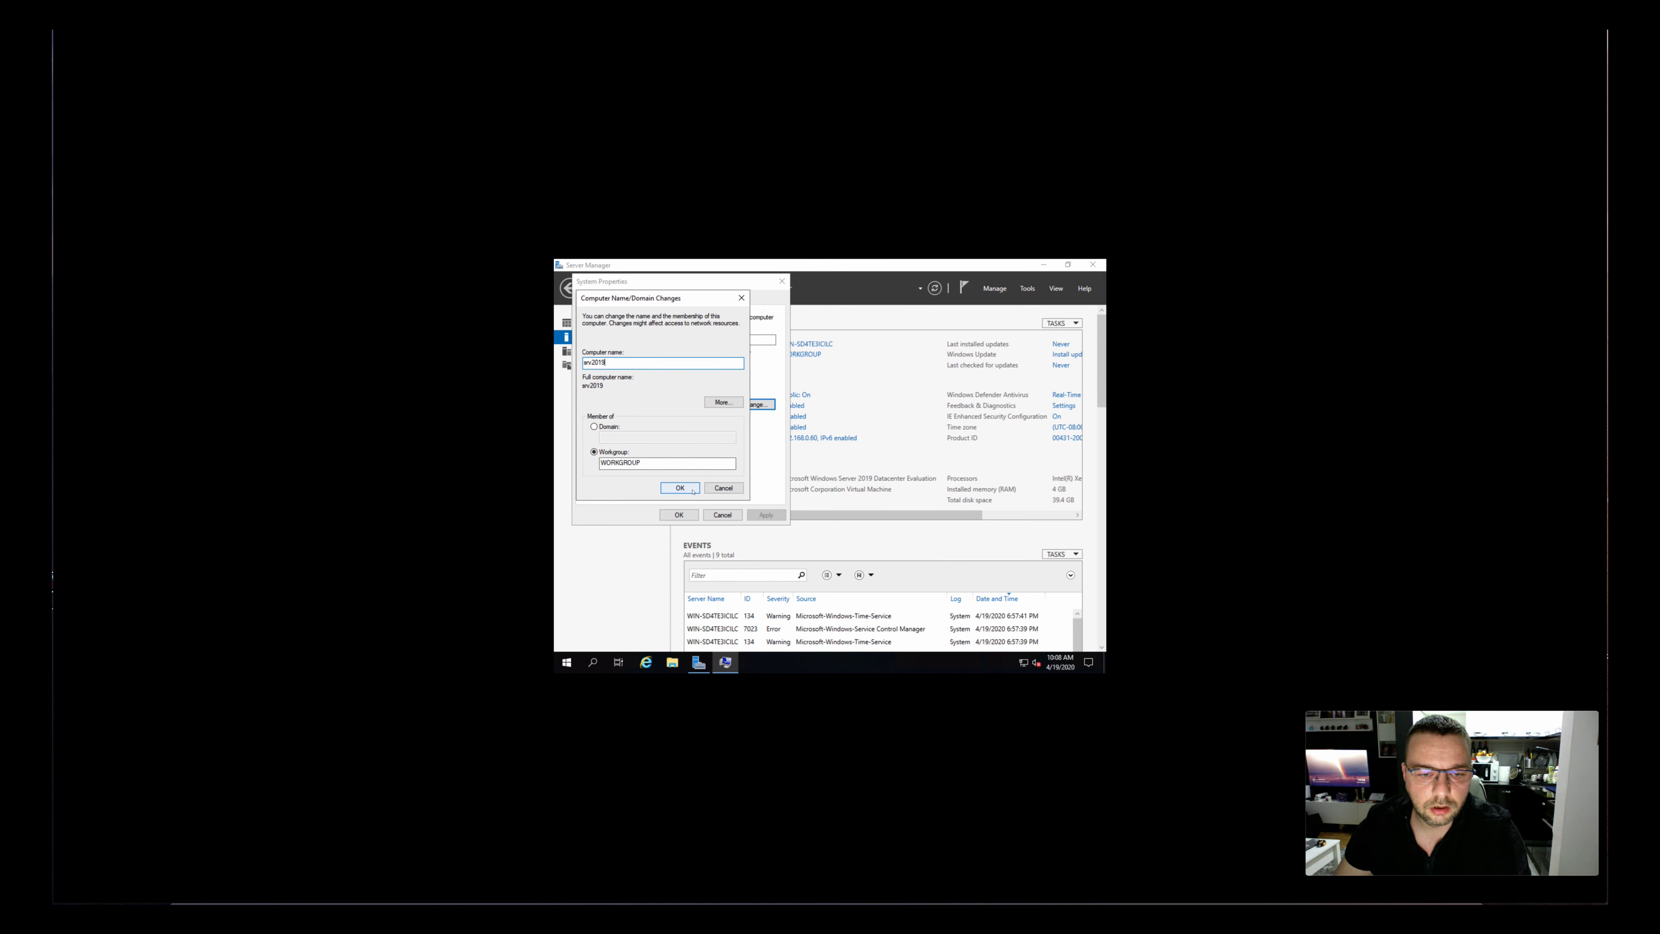
{"action": "left_click", "coordinate": [691, 491]}
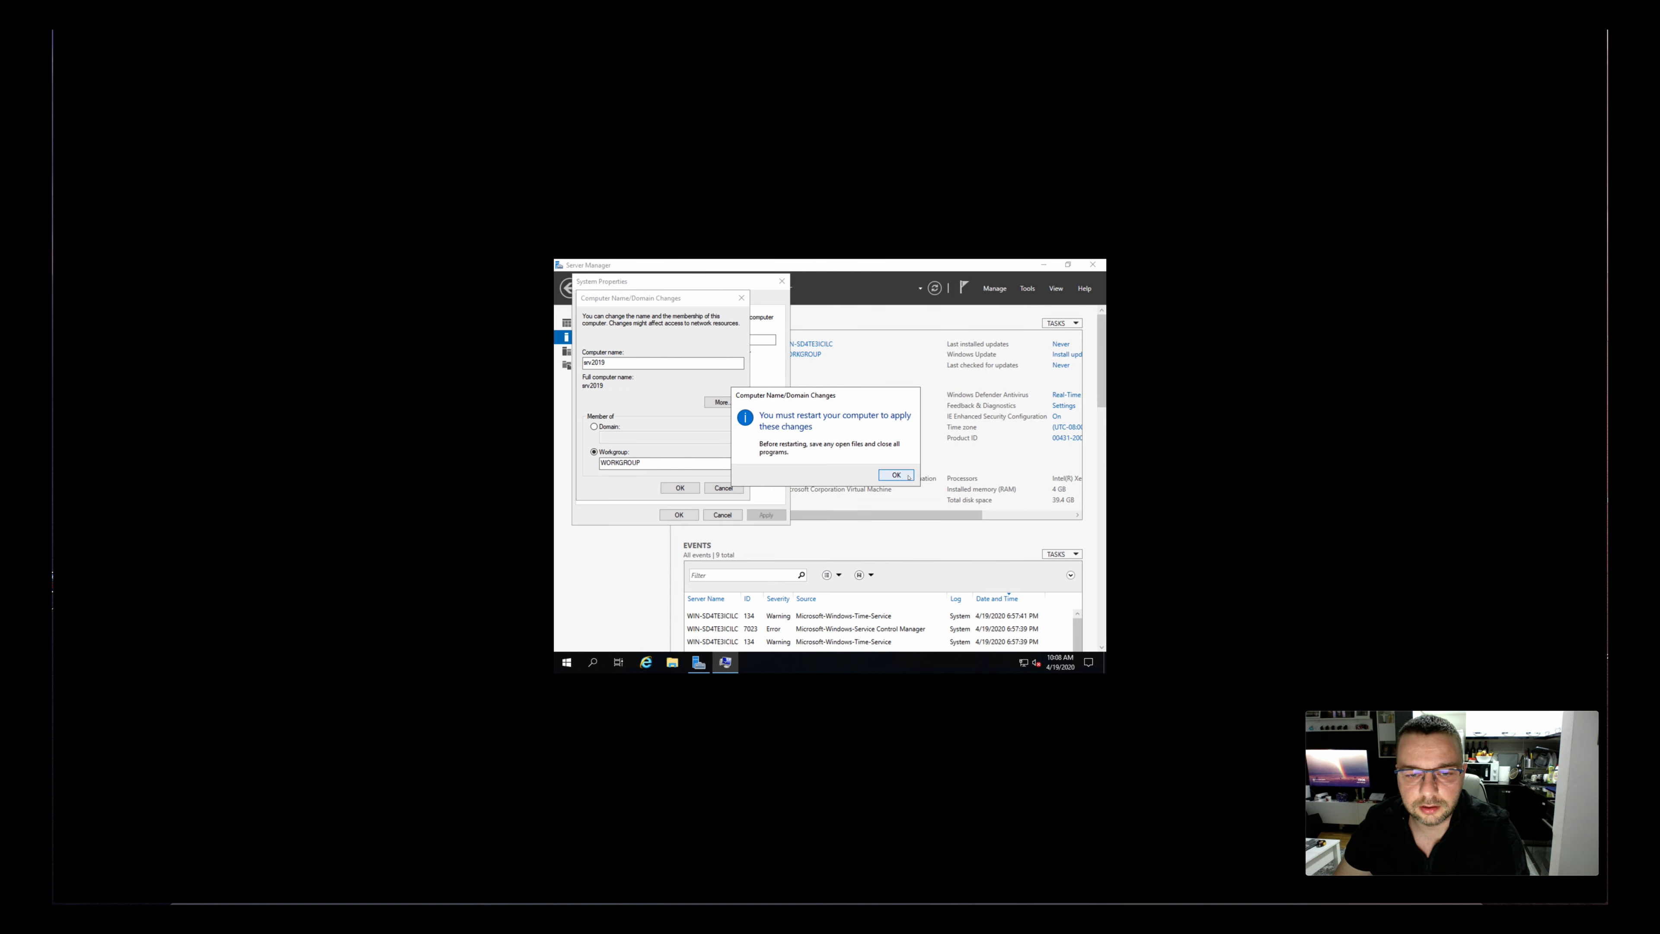
{"action": "left_click", "coordinate": [908, 476]}
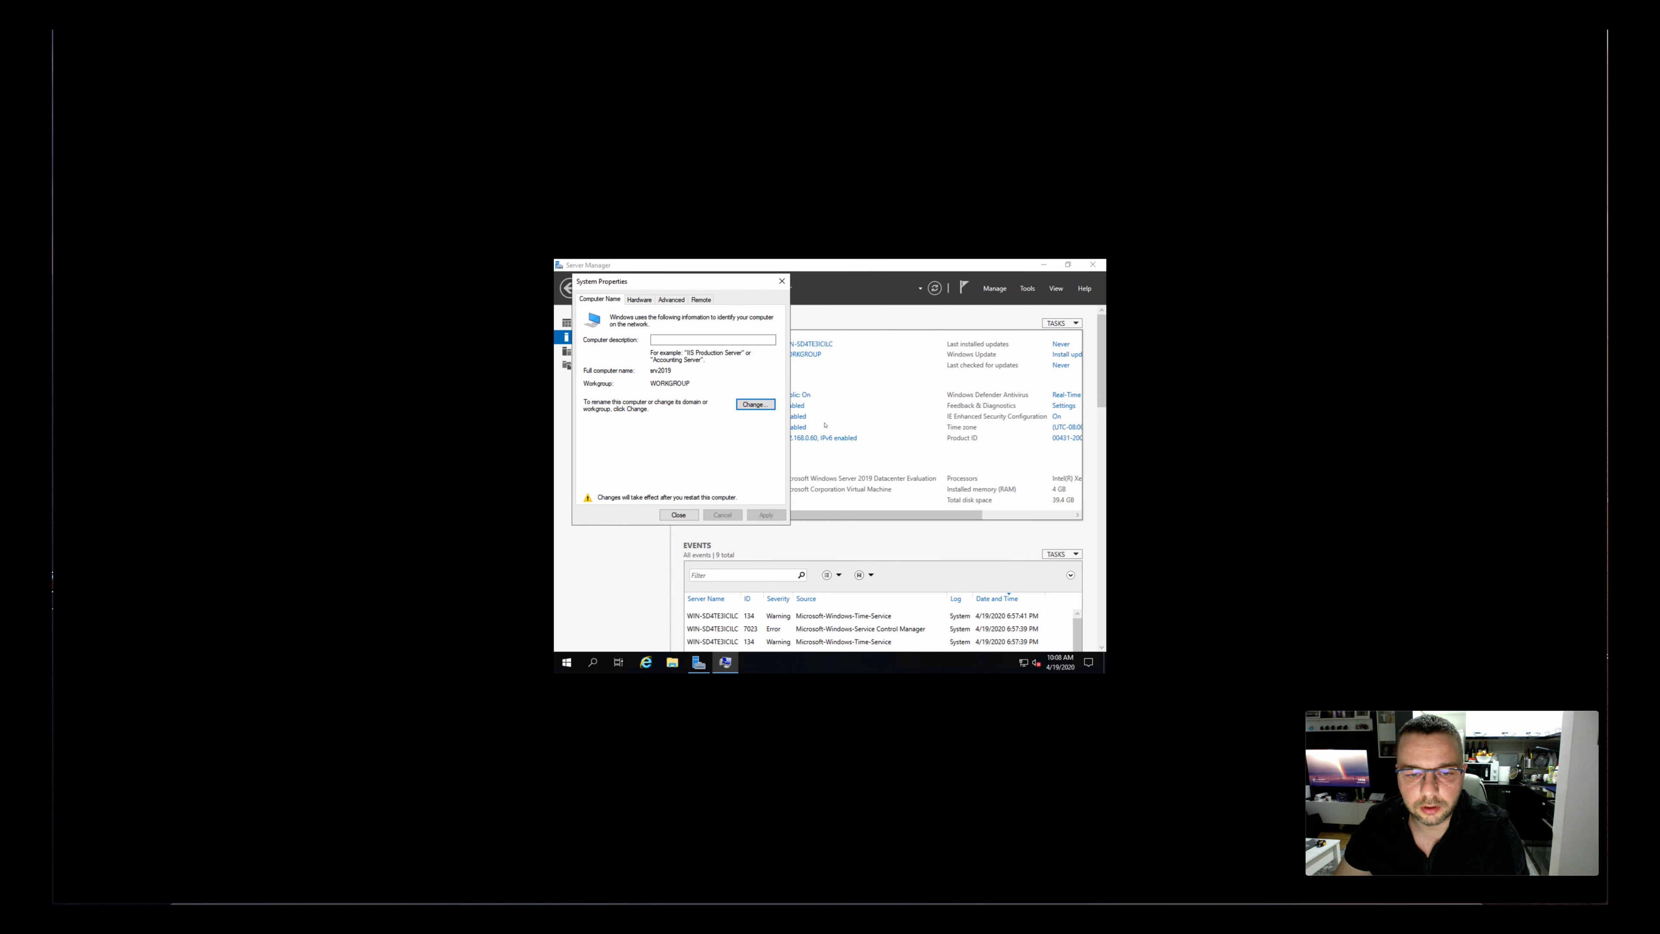
{"action": "left_click", "coordinate": [678, 515]}
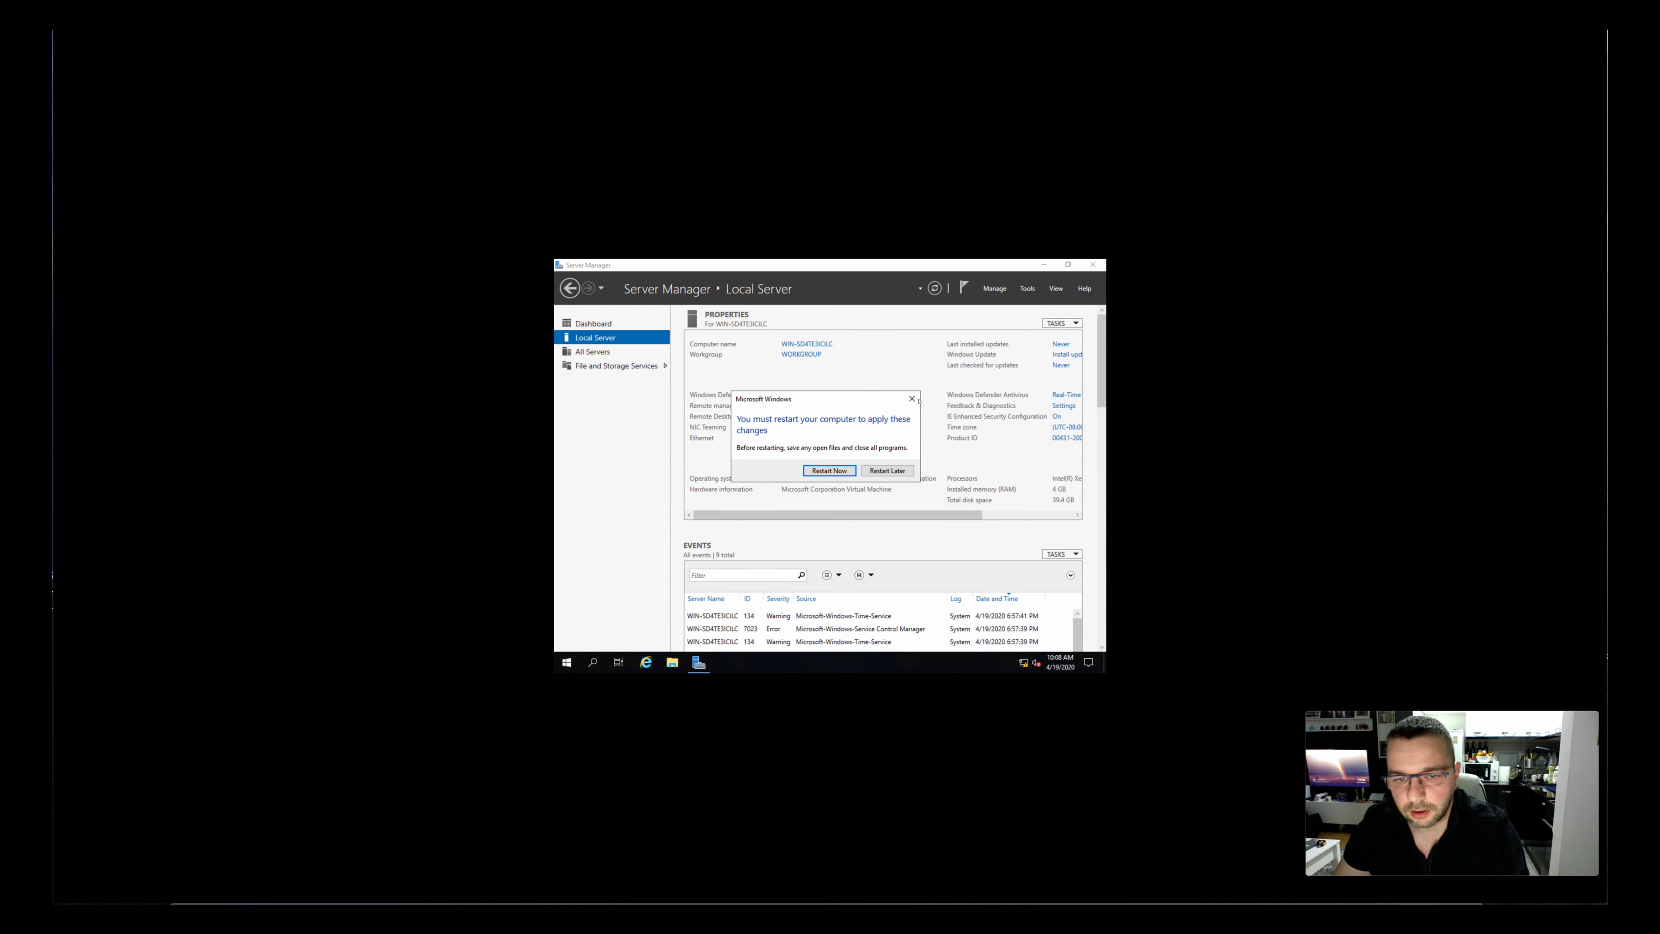
{"action": "left_click", "coordinate": [887, 471]}
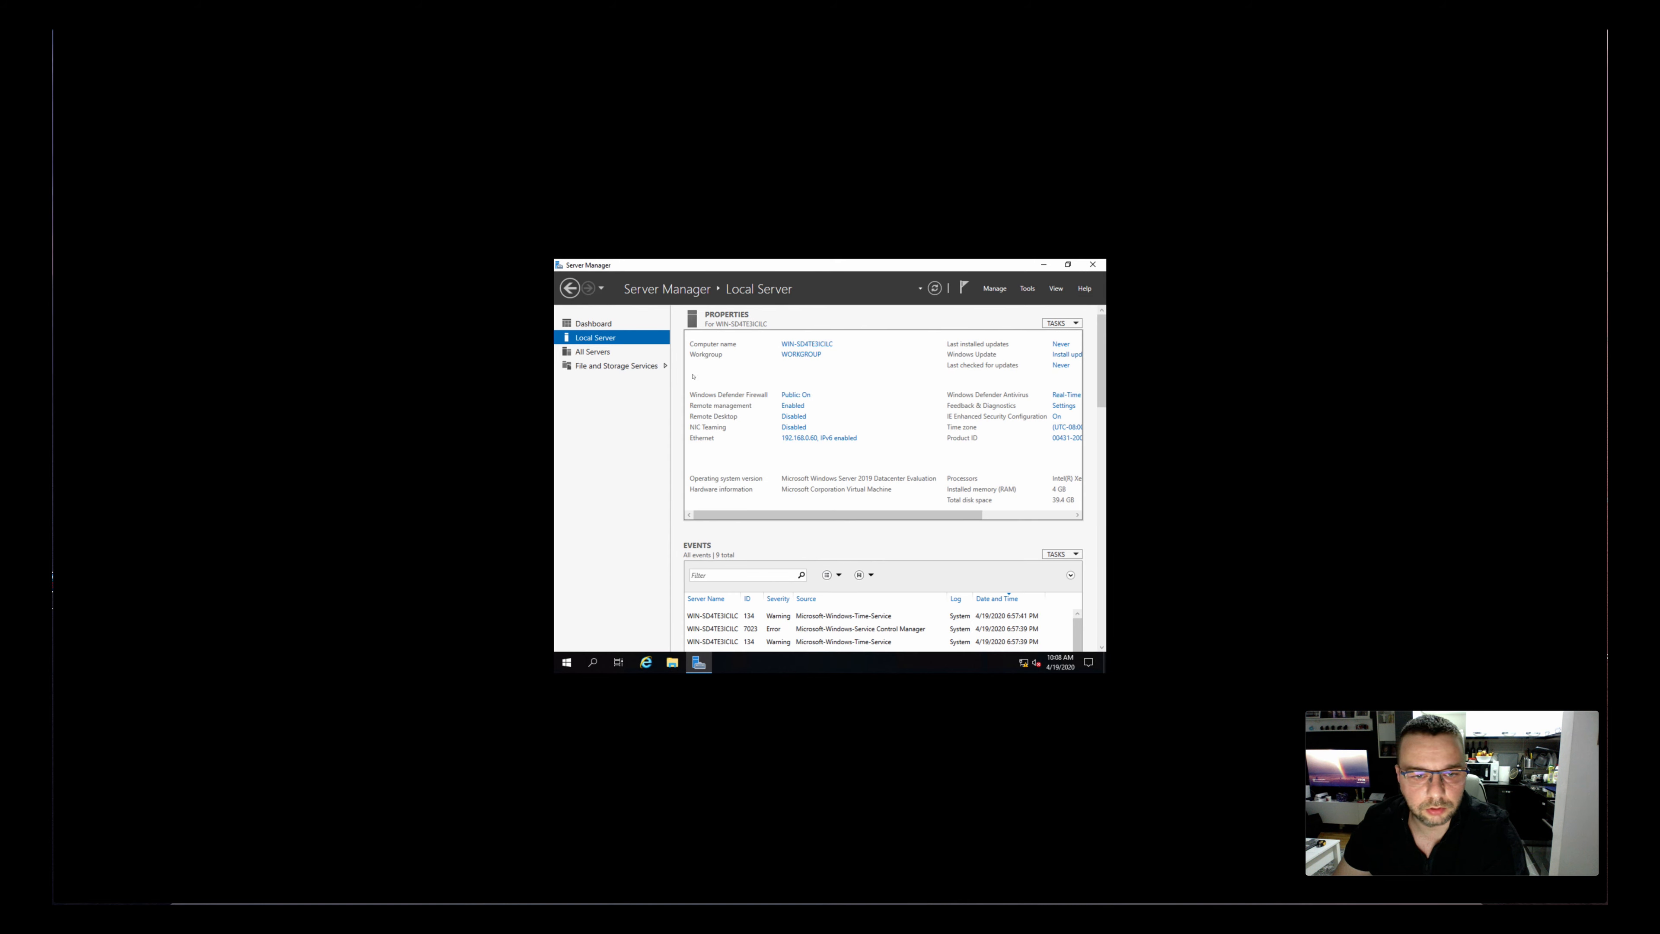
Look through the Dashboard, Local Server, All Servers, and File and Storage Services pages
{"action": "left_click", "coordinate": [585, 323]}
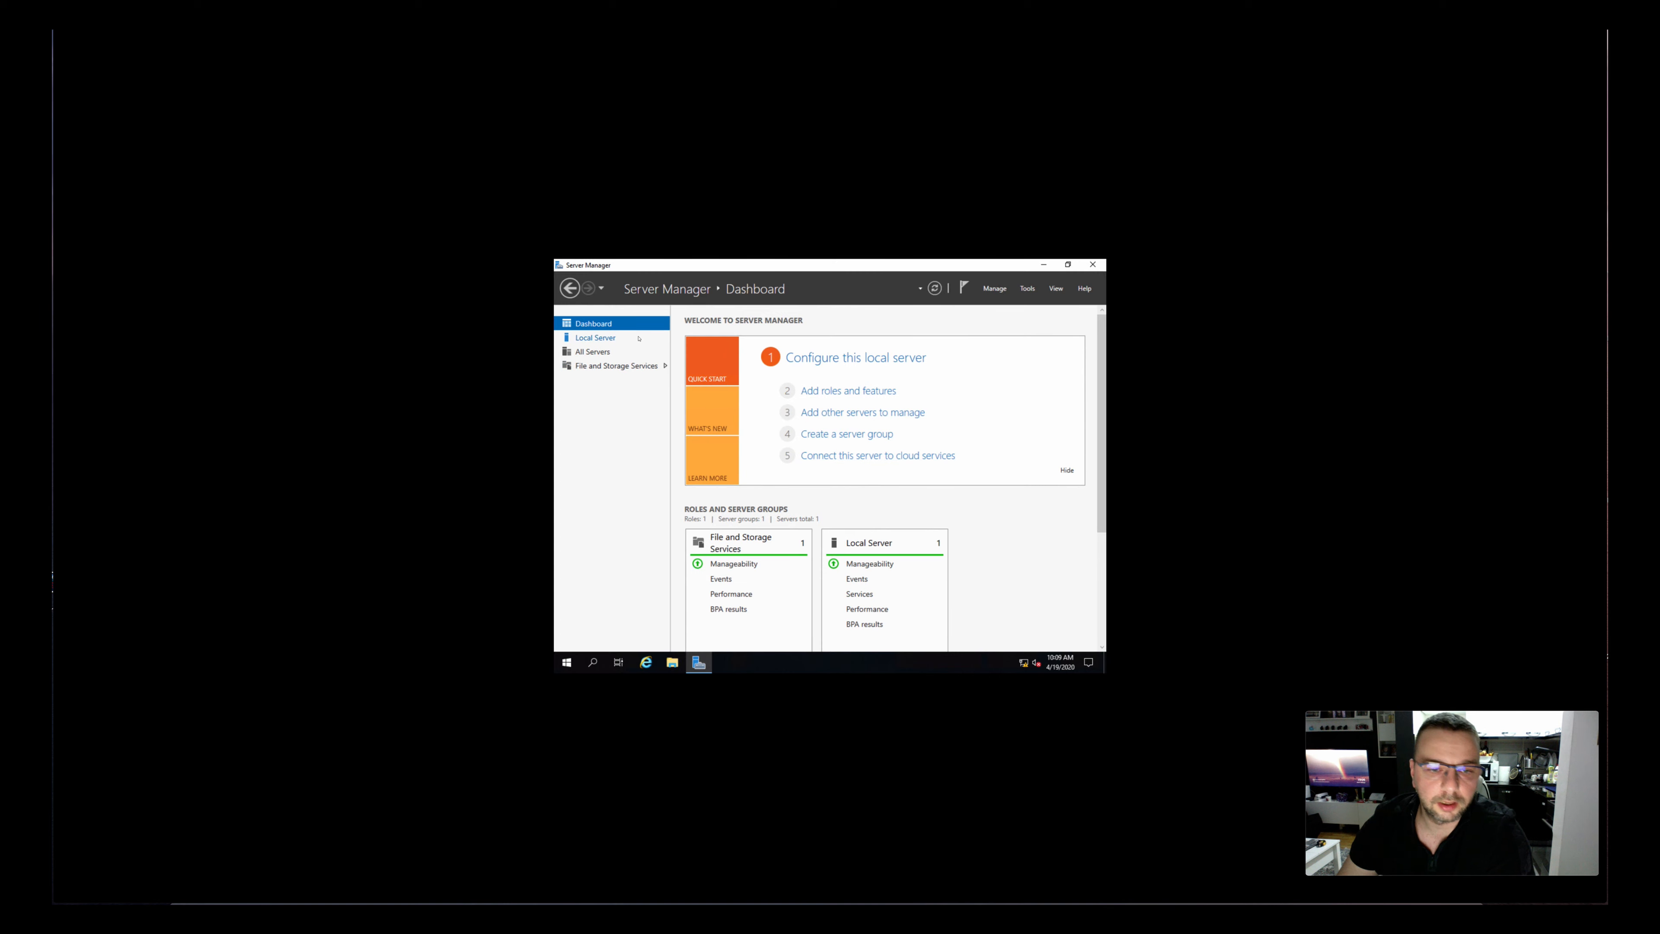
{"action": "left_click", "coordinate": [600, 338]}
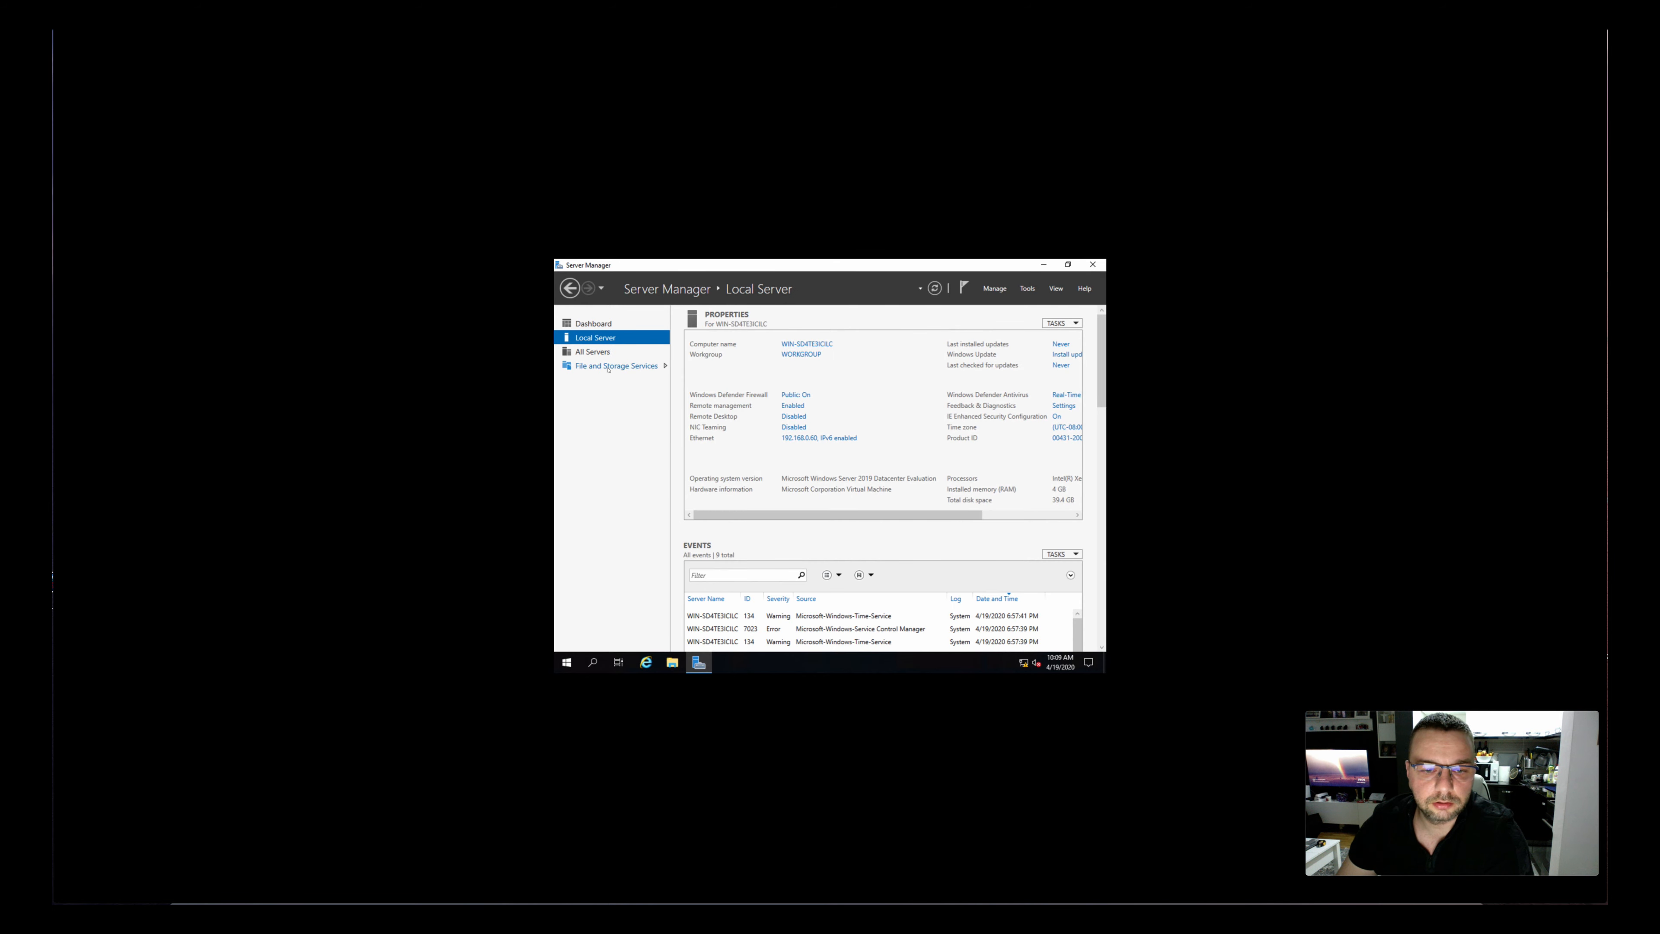
{"action": "left_click", "coordinate": [592, 351]}
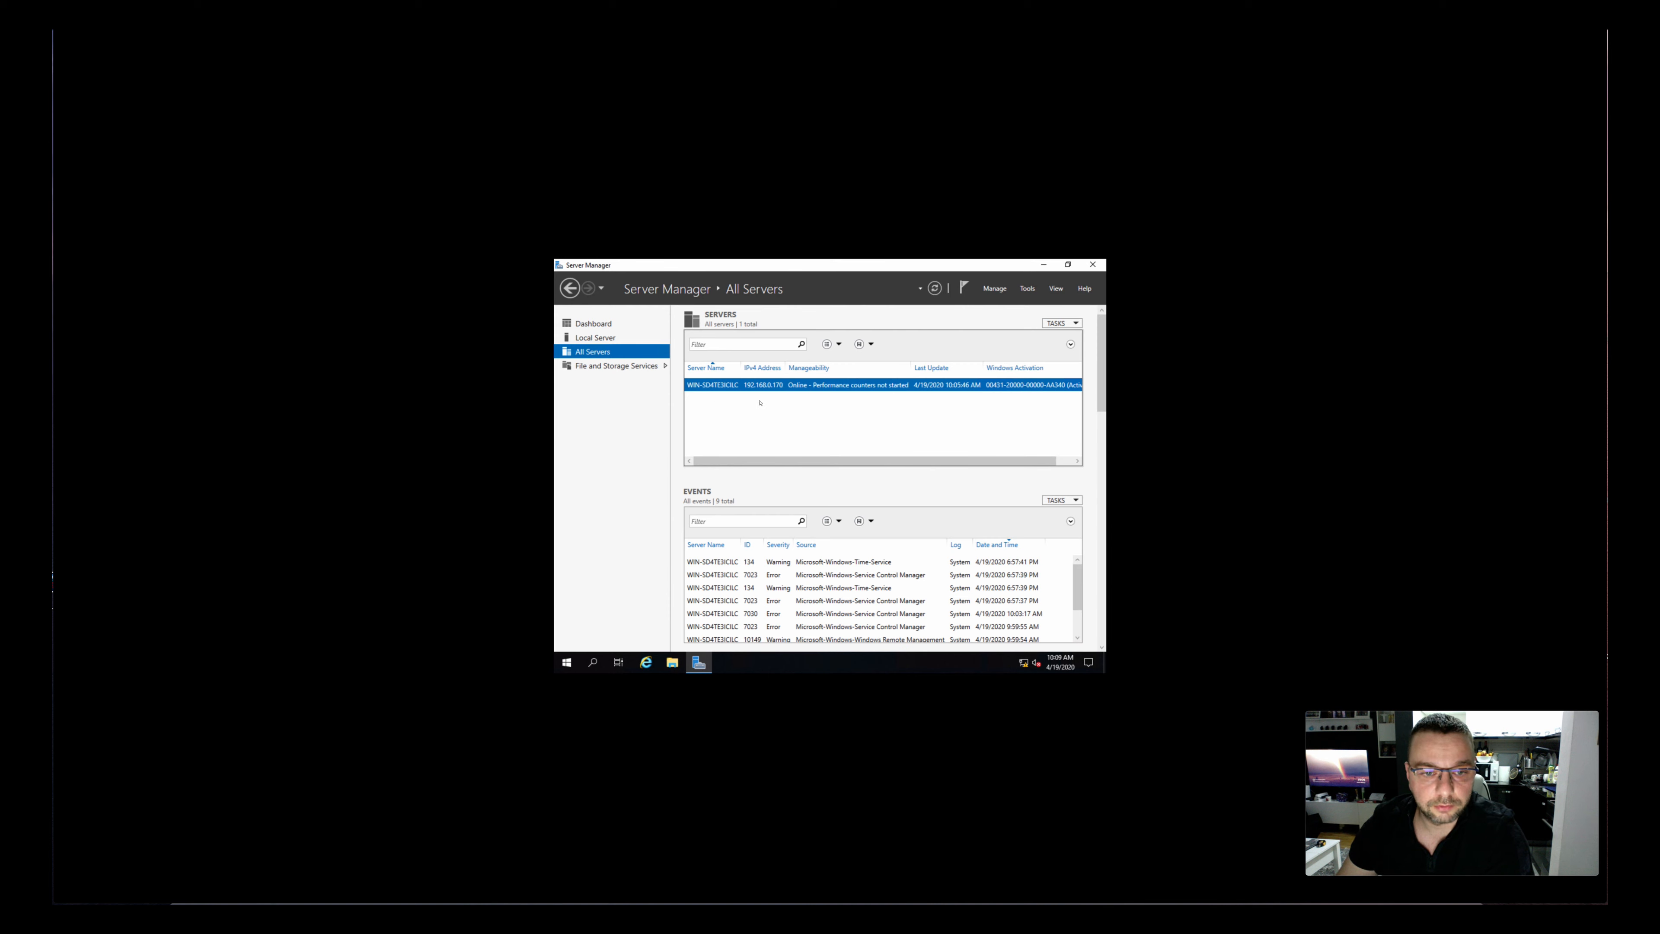
{"action": "left_click", "coordinate": [644, 366]}
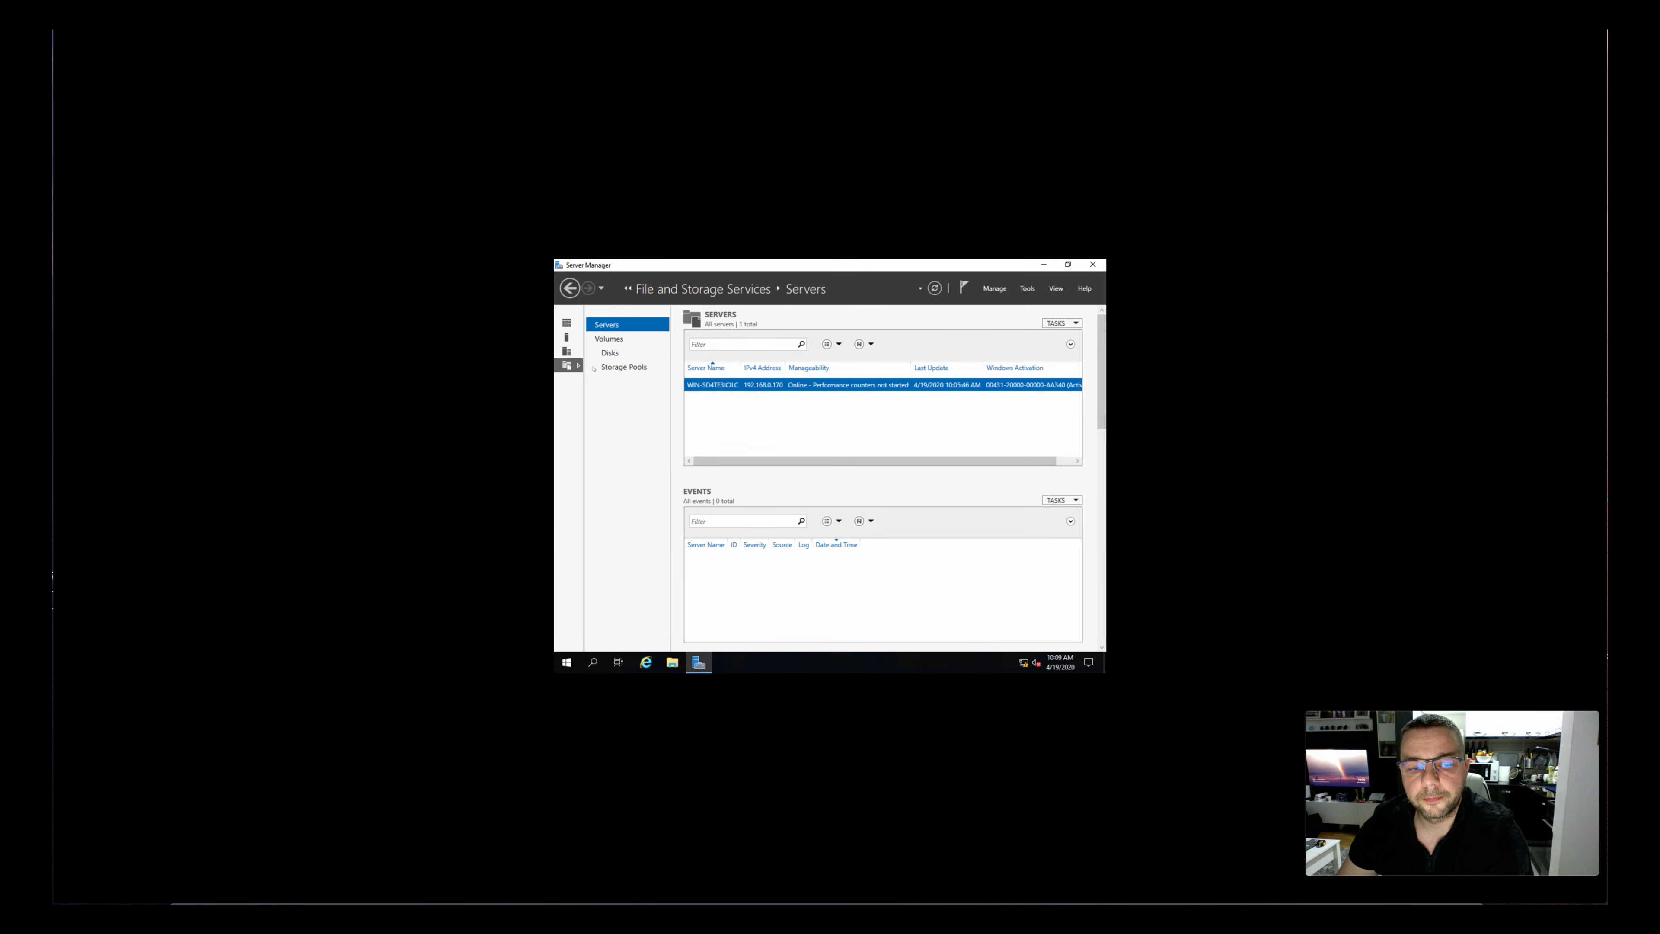
View the first page of the Add Roles and Features Wizard from the Dashboard and leave without installing anything
{"action": "left_click", "coordinate": [566, 323]}
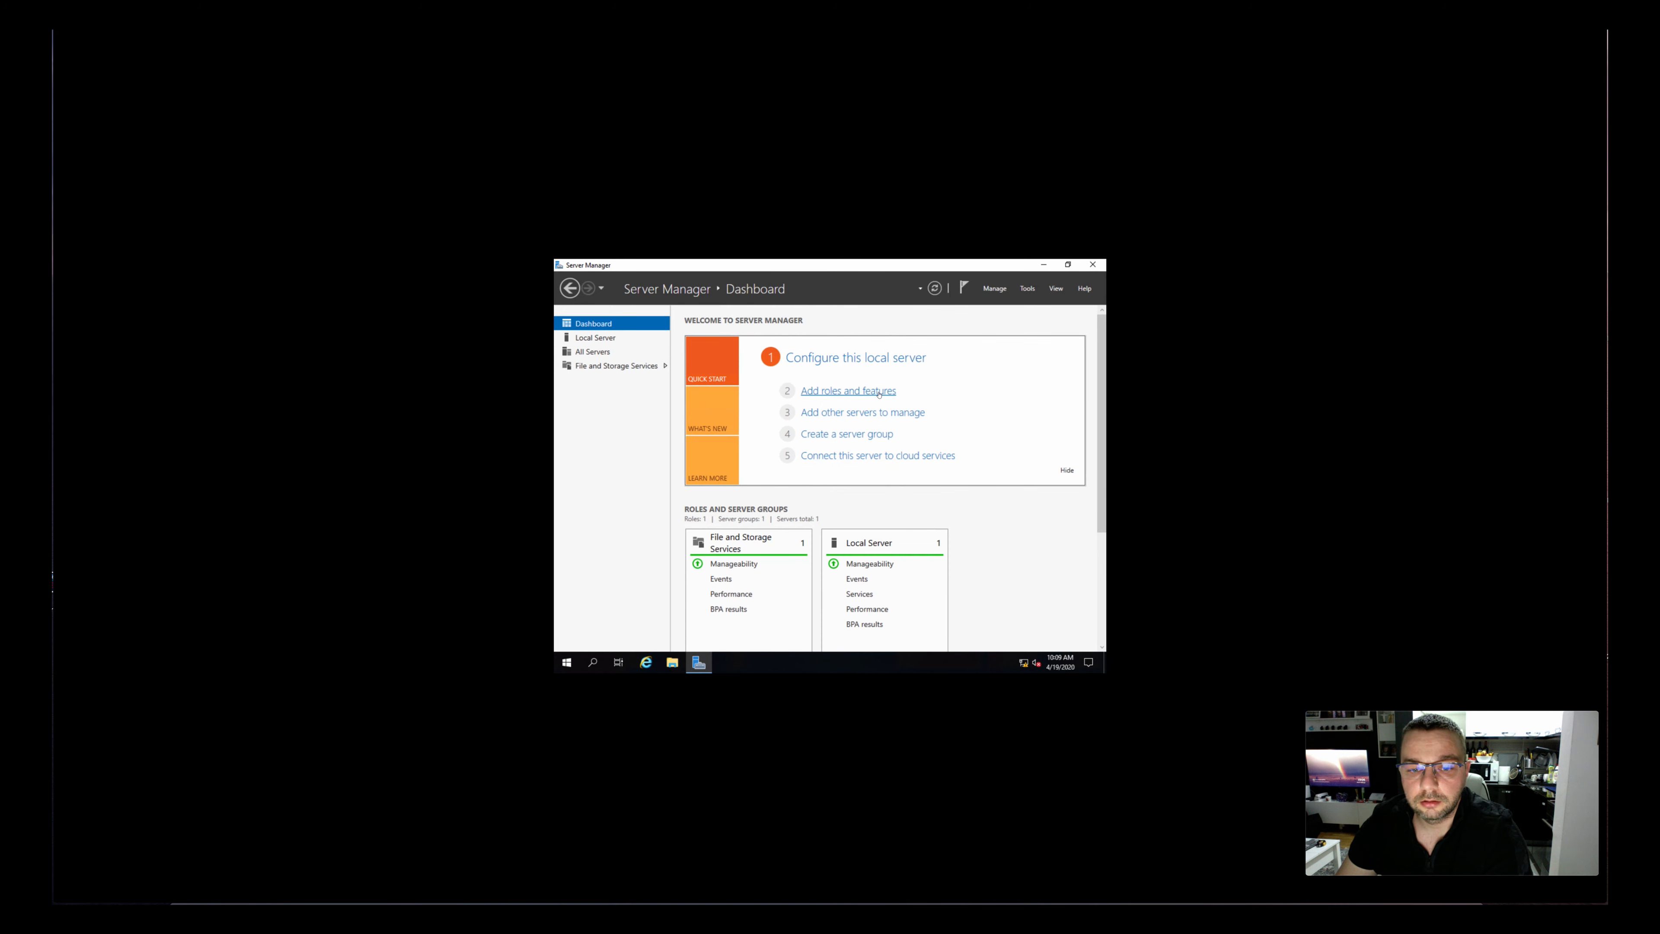
{"action": "left_click", "coordinate": [848, 390]}
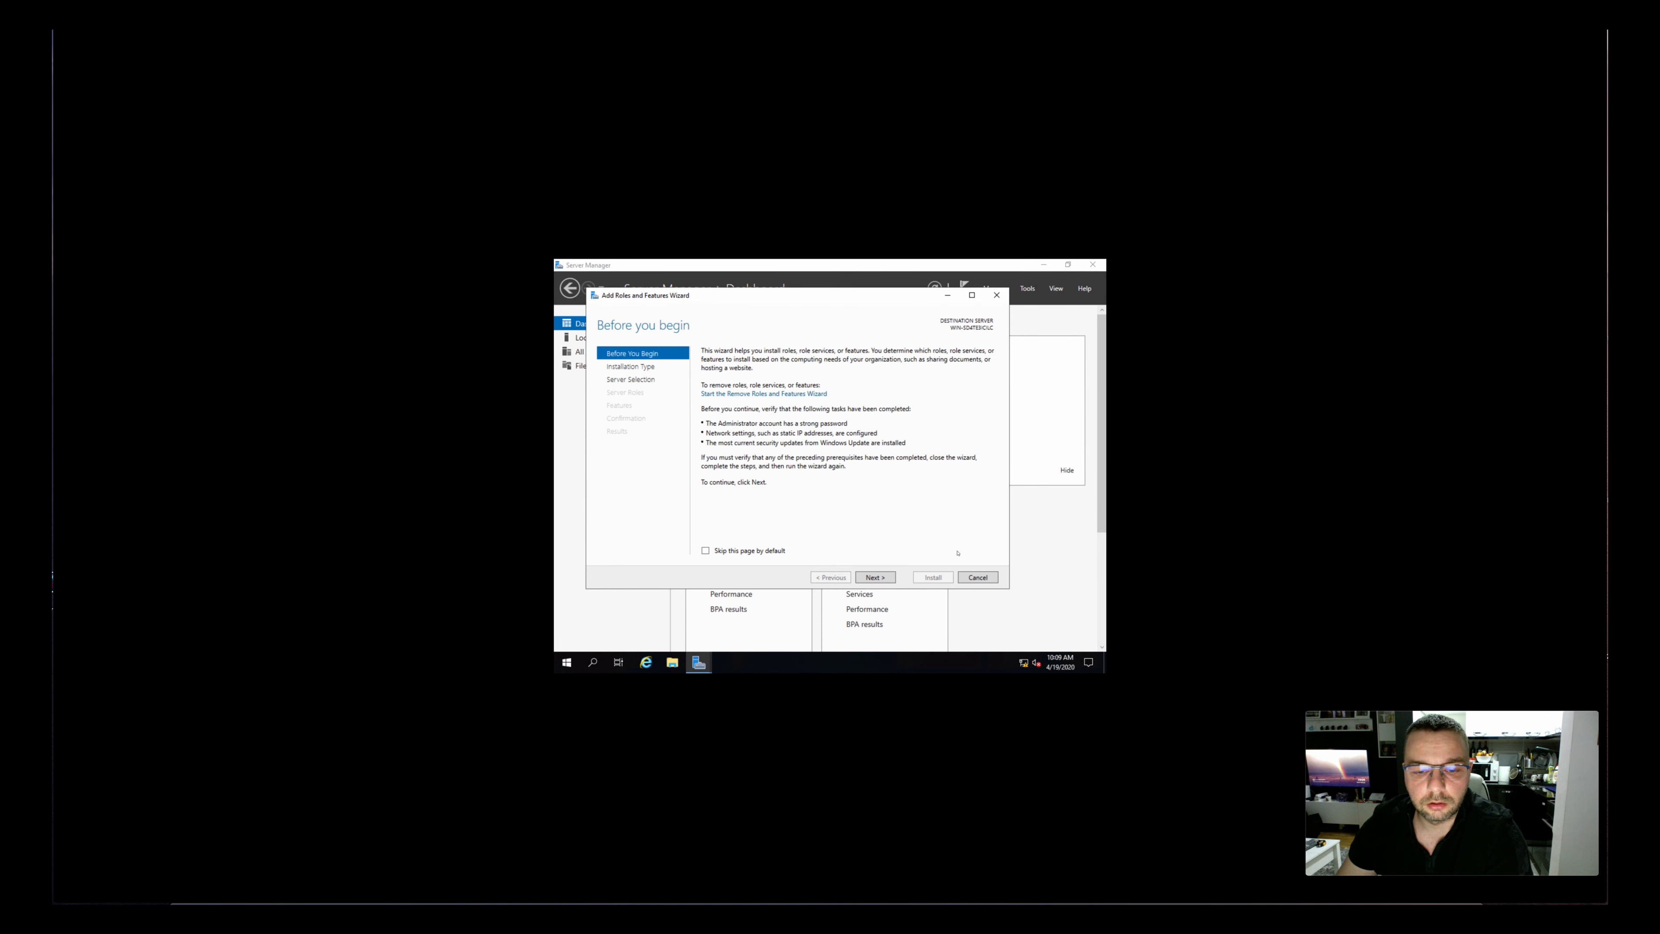
{"action": "left_click", "coordinate": [978, 578]}
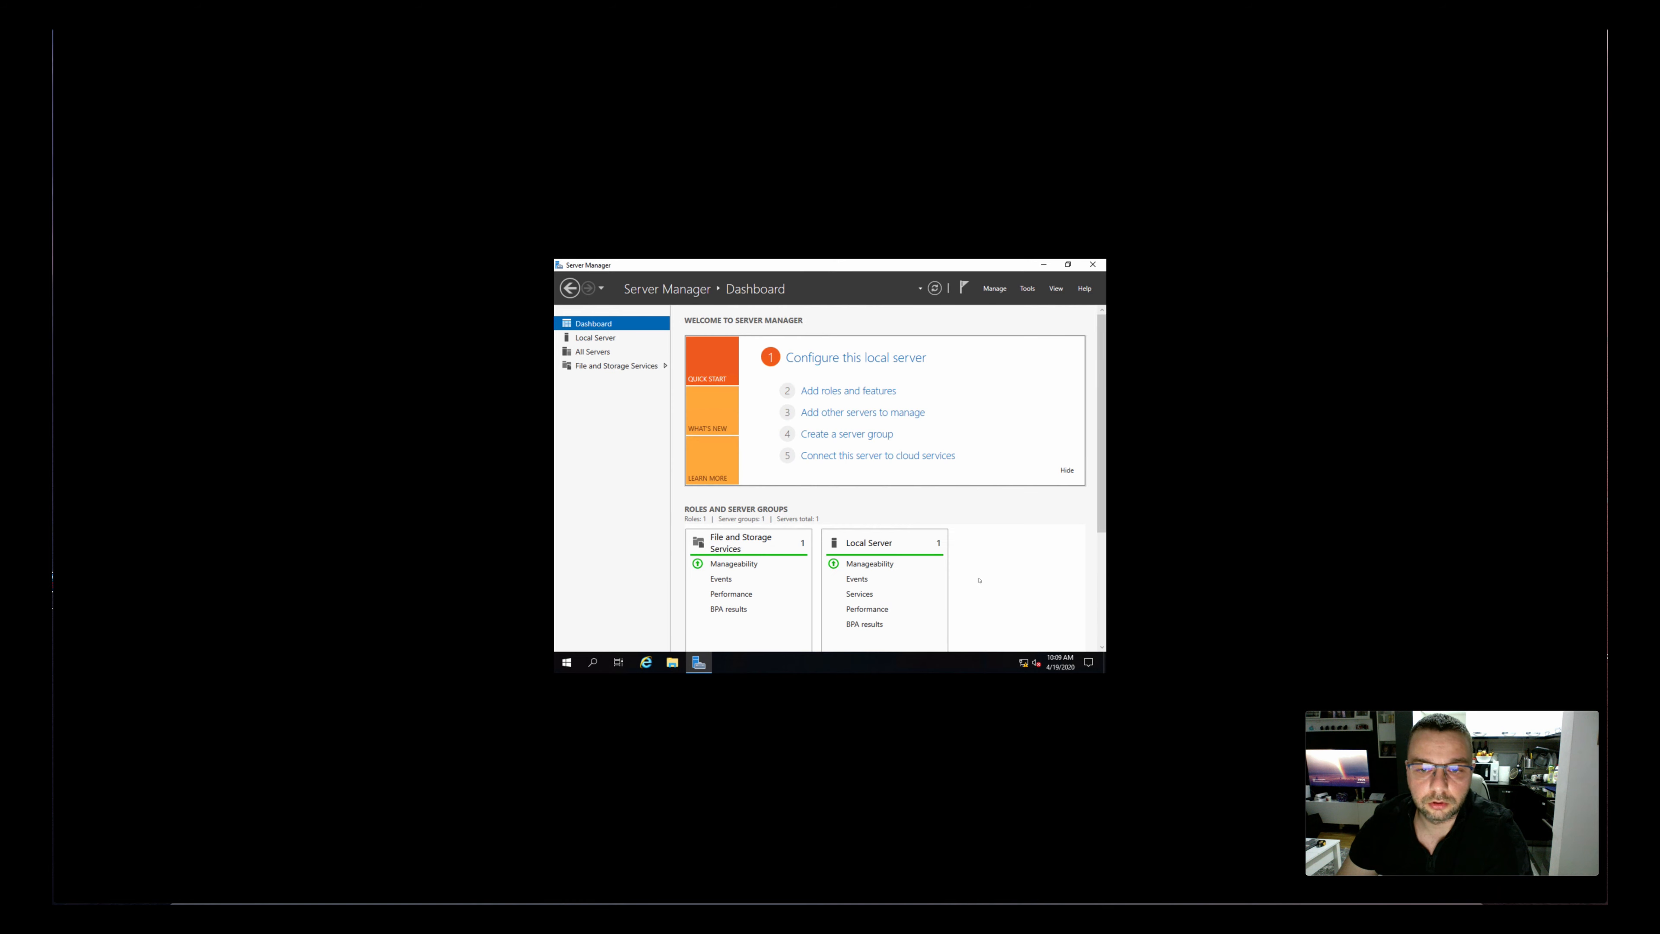